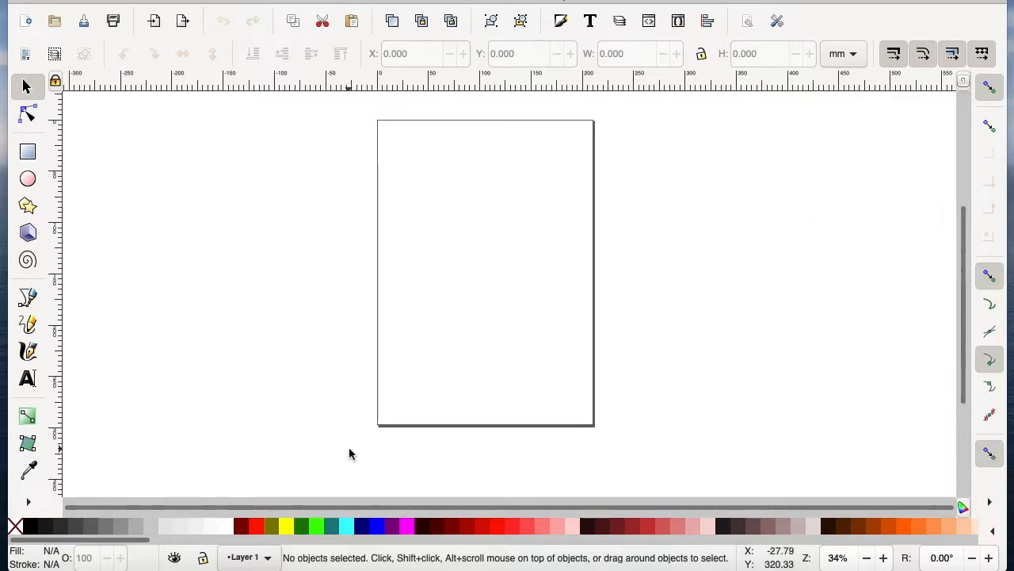
# Look through the additional drawing tools, the extra snapping options, the available colour palettes and the layer selector.
pyautogui.click(27, 502)
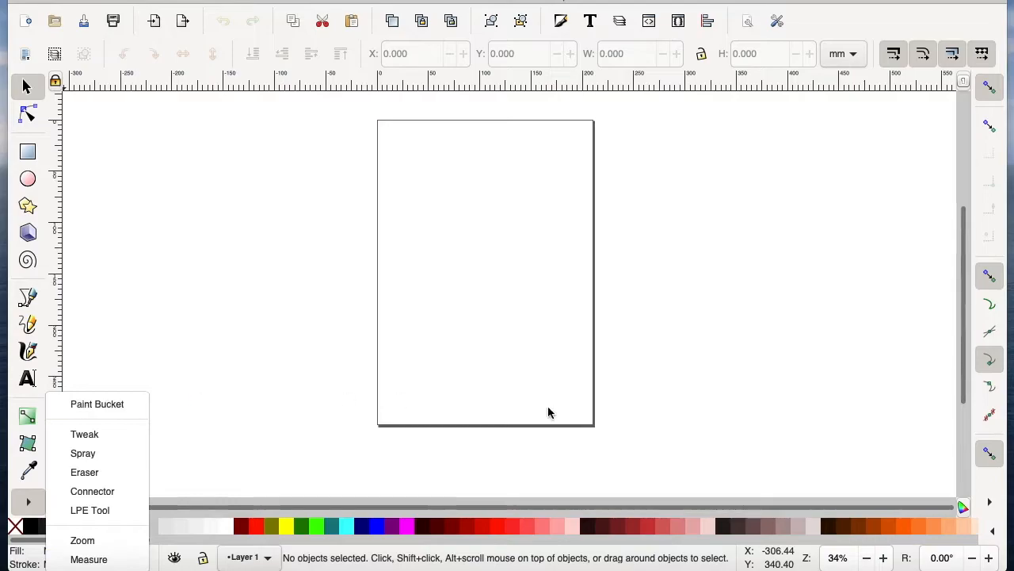
pyautogui.click(990, 507)
pyautogui.click(990, 507)
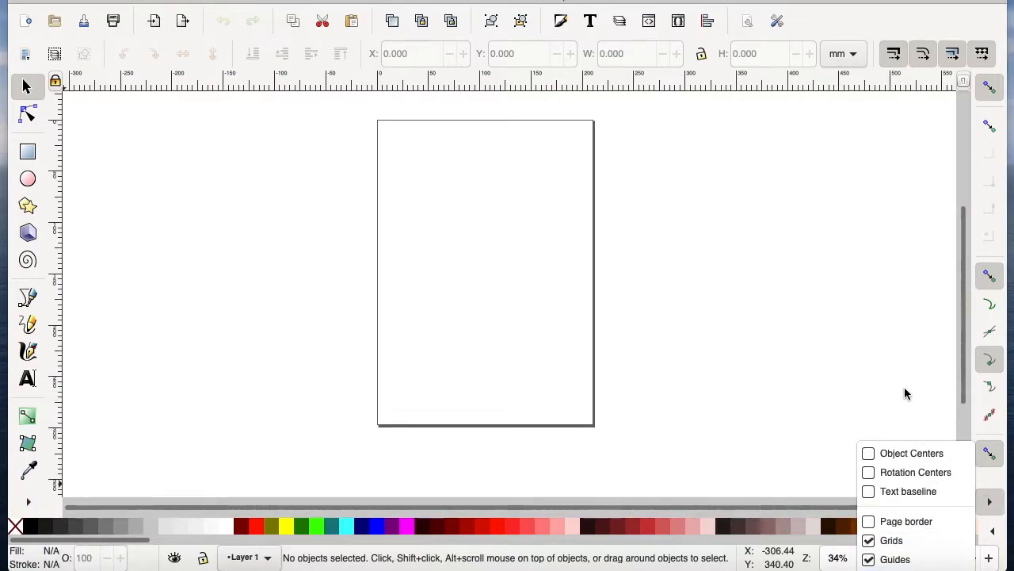
pyautogui.click(983, 510)
pyautogui.click(992, 530)
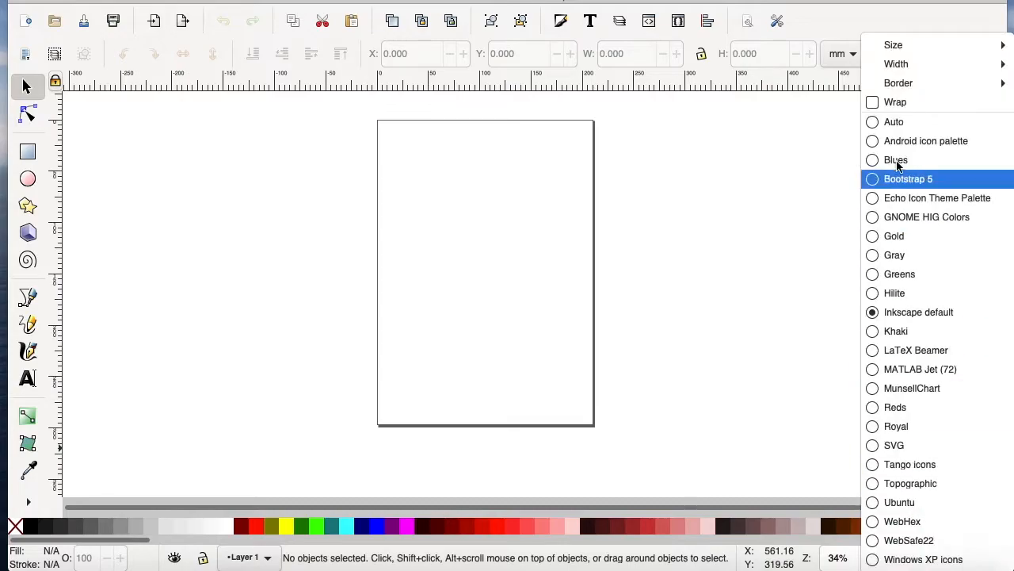
pyautogui.click(803, 328)
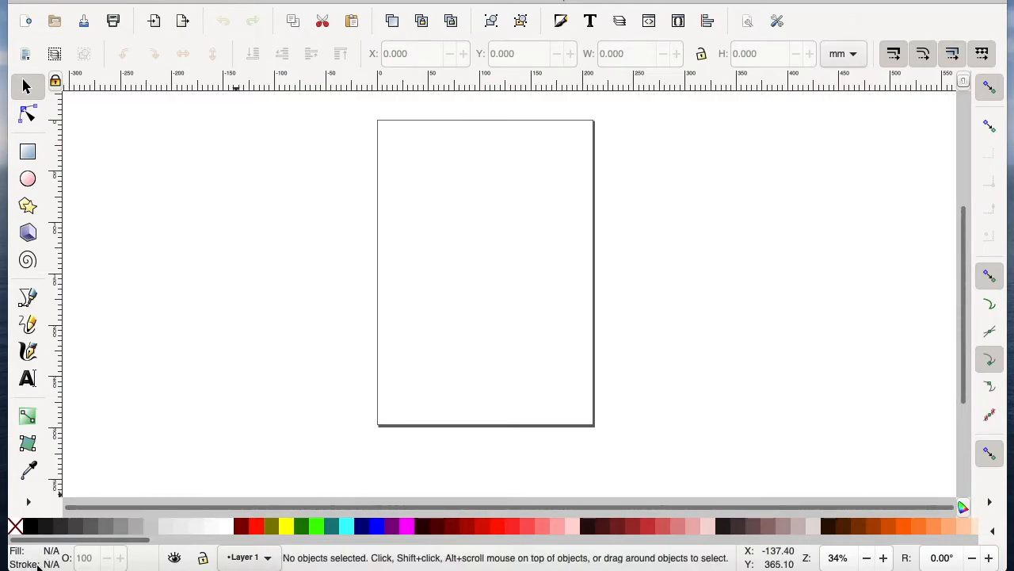
pyautogui.click(267, 559)
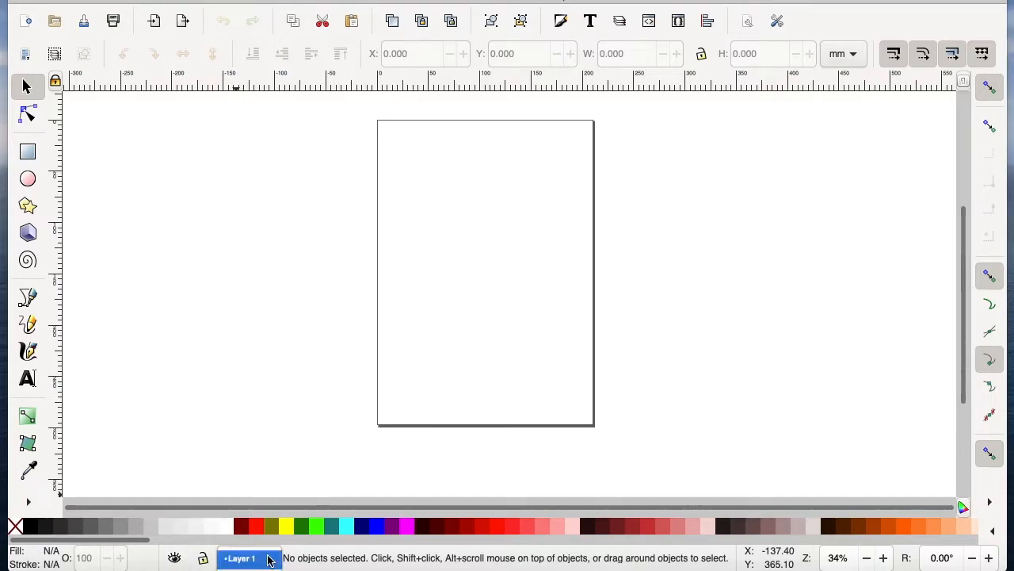
pyautogui.click(264, 558)
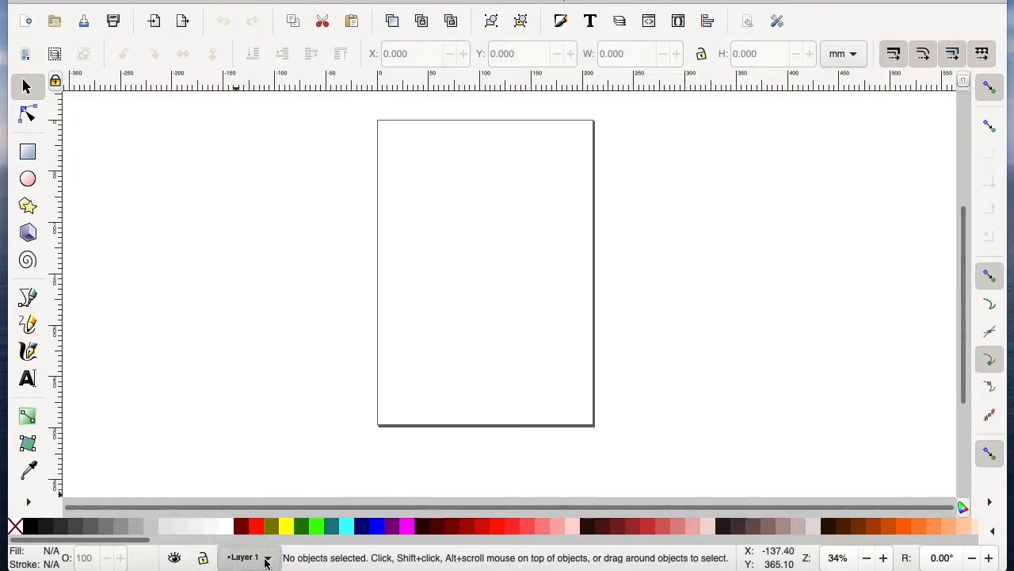
pyautogui.moveTo(210, 564)
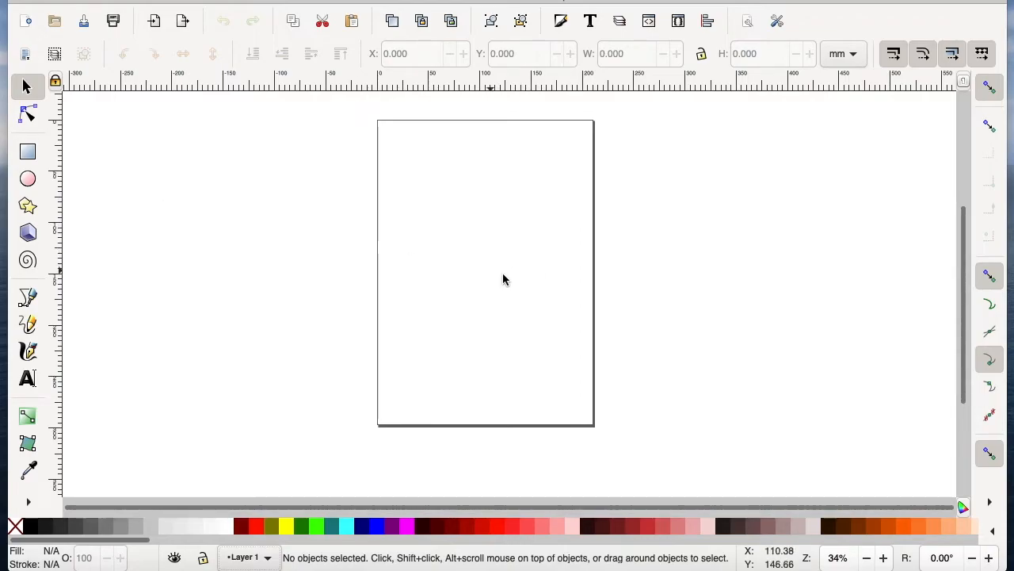
# Examine the blank page and its surroundings by panning in all directions and zooming in and out.
pyautogui.hotkey('alt', 'z')
pyautogui.press('Right')
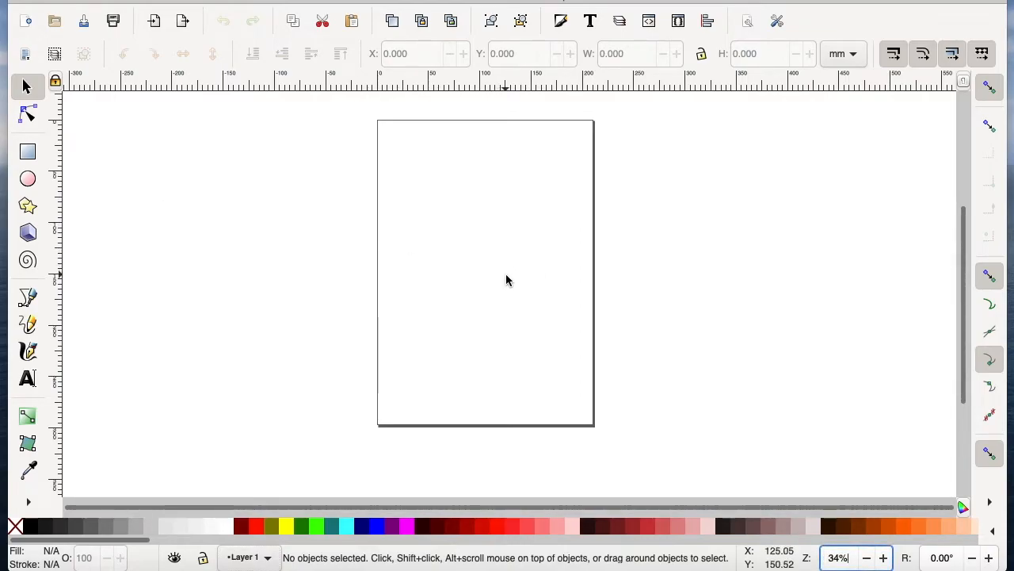
pyautogui.press('Return')
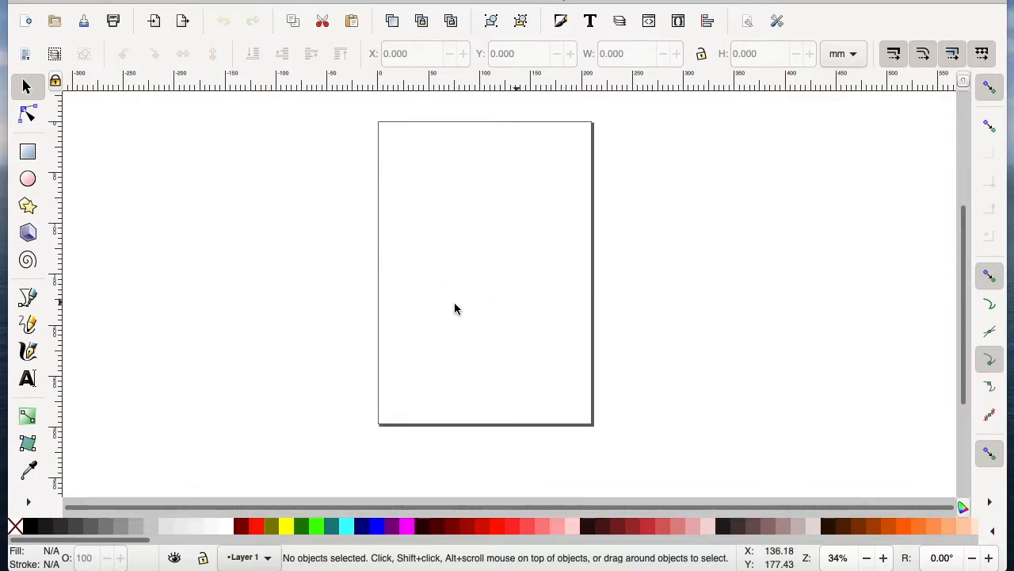
pyautogui.hscroll(5, 521, 308)
pyautogui.scroll(-2, 520, 308)
pyautogui.hscroll(-8, 521, 308)
pyautogui.hscroll(9, 520, 308)
pyautogui.scroll(9, 521, 309)
pyautogui.hscroll(-8, 521, 308)
pyautogui.scroll(-8, 521, 308)
pyautogui.hscroll(5, 521, 308)
pyautogui.scroll(-1, 521, 308)
pyautogui.scroll(4, 521, 307)
pyautogui.hscroll(-1, 520, 306)
pyautogui.scroll(-1, 520, 306)
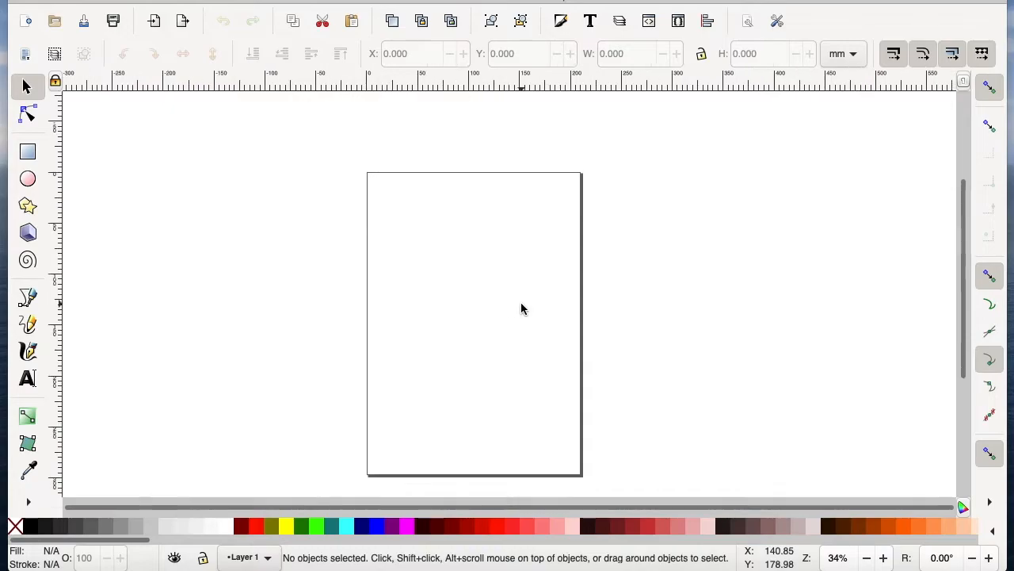
pyautogui.scroll(1, 481, 288)
pyautogui.scroll(-1, 481, 288)
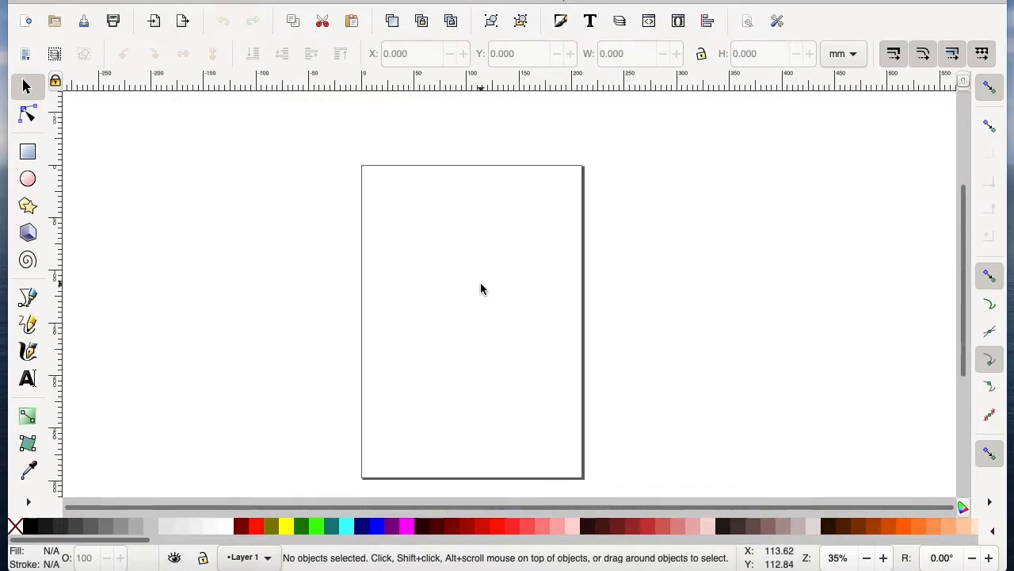
pyautogui.scroll(2, 481, 288)
pyautogui.scroll(-4, 481, 288)
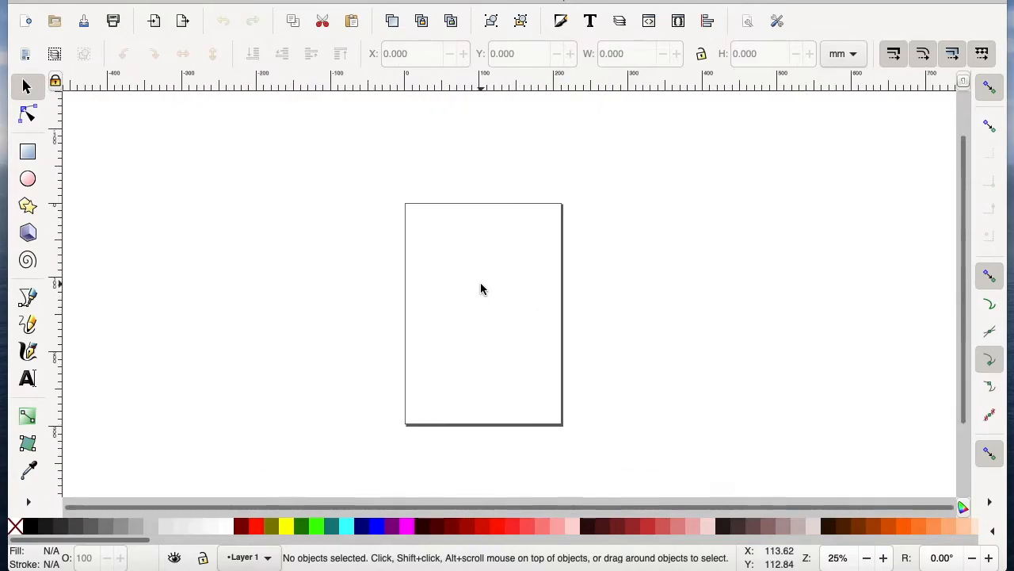
pyautogui.scroll(2, 481, 289)
pyautogui.scroll(-2, 481, 288)
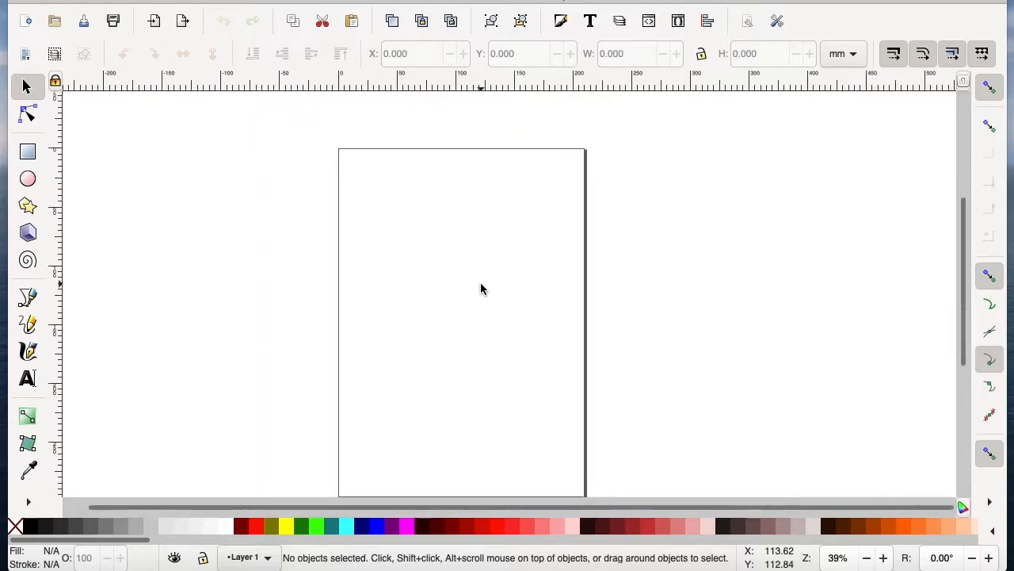
pyautogui.scroll(-1, 481, 289)
pyautogui.hscroll(4, 304, 347)
pyautogui.scroll(-2, 304, 347)
pyautogui.hscroll(-5, 304, 346)
pyautogui.scroll(2, 303, 346)
pyautogui.hscroll(3, 304, 346)
pyautogui.scroll(-2, 303, 346)
pyautogui.hscroll(-2, 251, 350)
pyautogui.scroll(2, 250, 350)
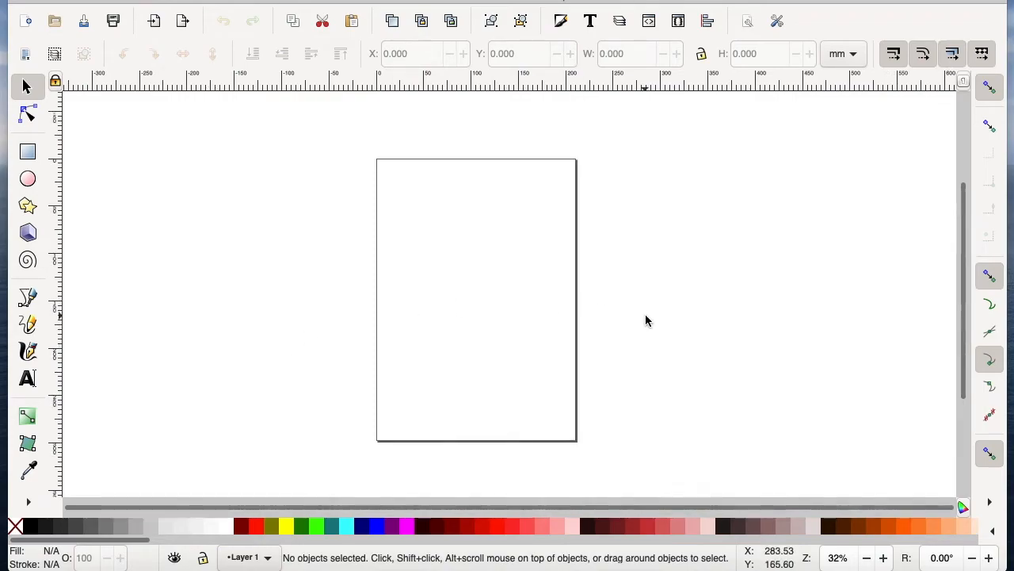
pyautogui.scroll(-3, 457, 322)
pyautogui.hscroll(-1, 458, 321)
pyautogui.scroll(3, 457, 322)
pyautogui.hscroll(1, 457, 321)
pyautogui.scroll(-8, 457, 322)
pyautogui.hscroll(-2, 457, 322)
pyautogui.scroll(8, 457, 322)
pyautogui.hscroll(5, 458, 322)
pyautogui.hscroll(-4, 457, 321)
pyautogui.scroll(-4, 458, 322)
pyautogui.scroll(2, 458, 321)
pyautogui.scroll(1, 457, 321)
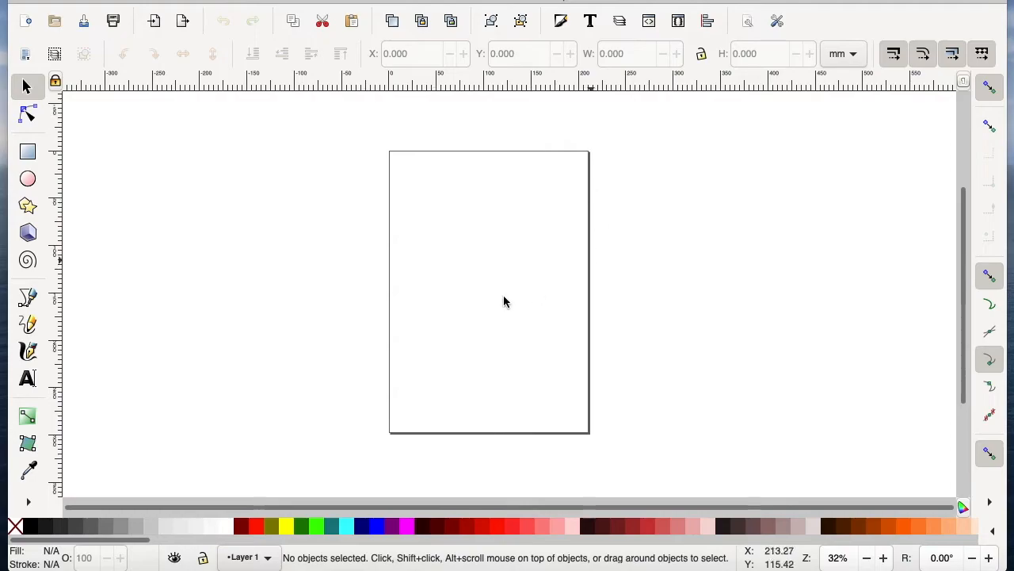
# Check which editing commands are offered for the empty canvas.
pyautogui.rightClick(314, 234)
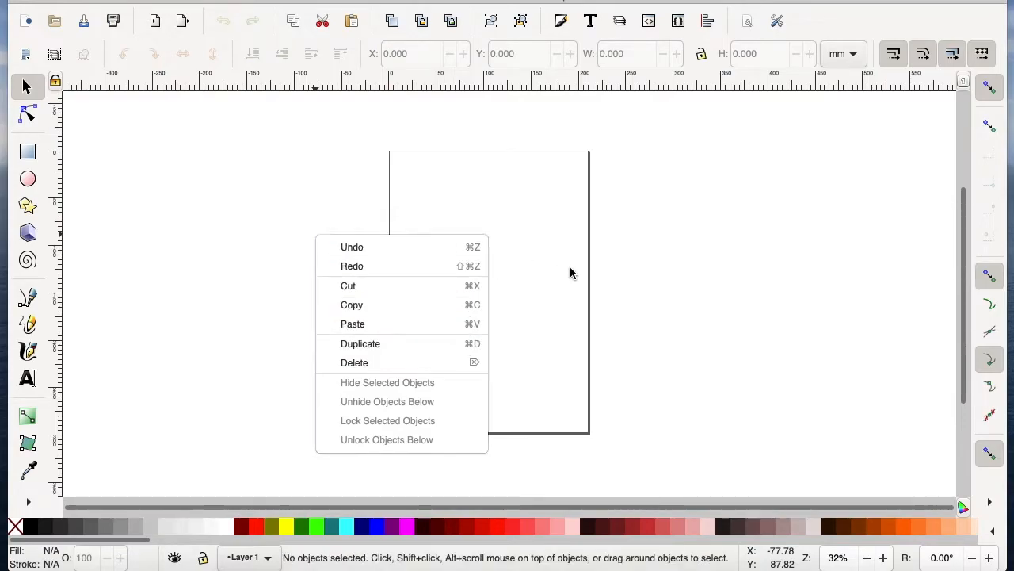
pyautogui.click(352, 203)
pyautogui.rightClick(350, 198)
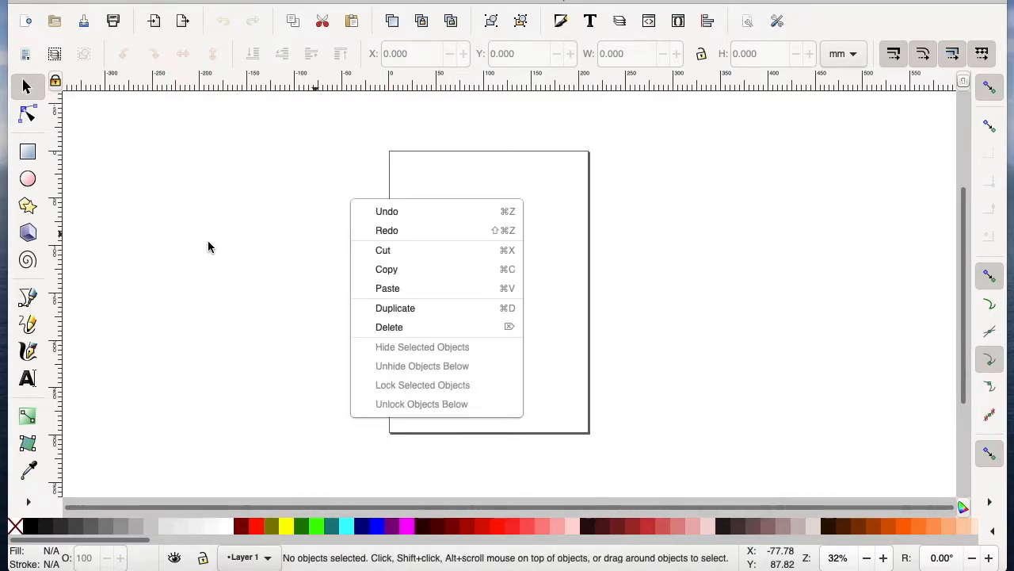
pyautogui.click(281, 179)
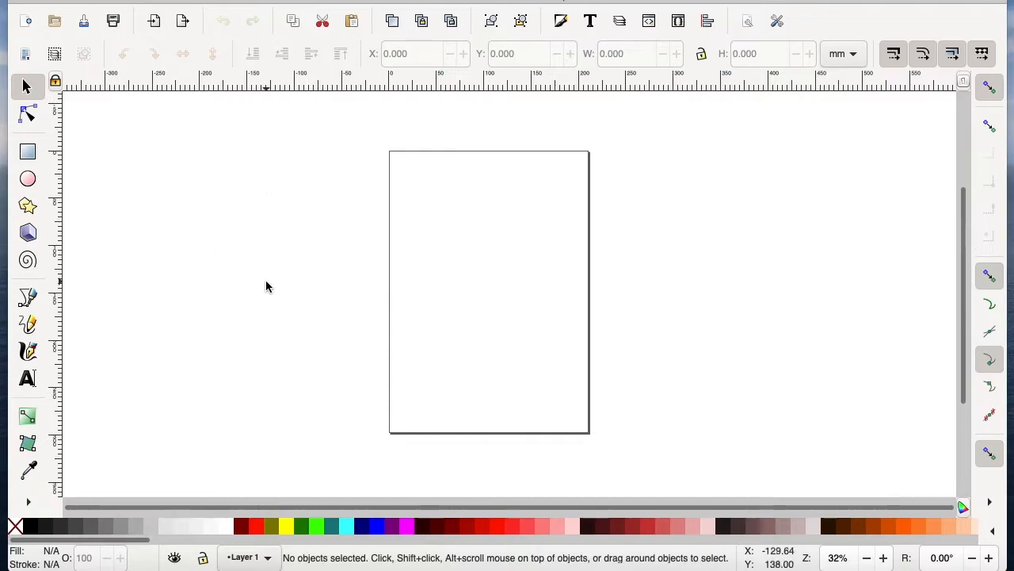
# Draw a rectangle about 112 mm wide and 134 mm high on the page and select it as an object.
pyautogui.click(32, 159)
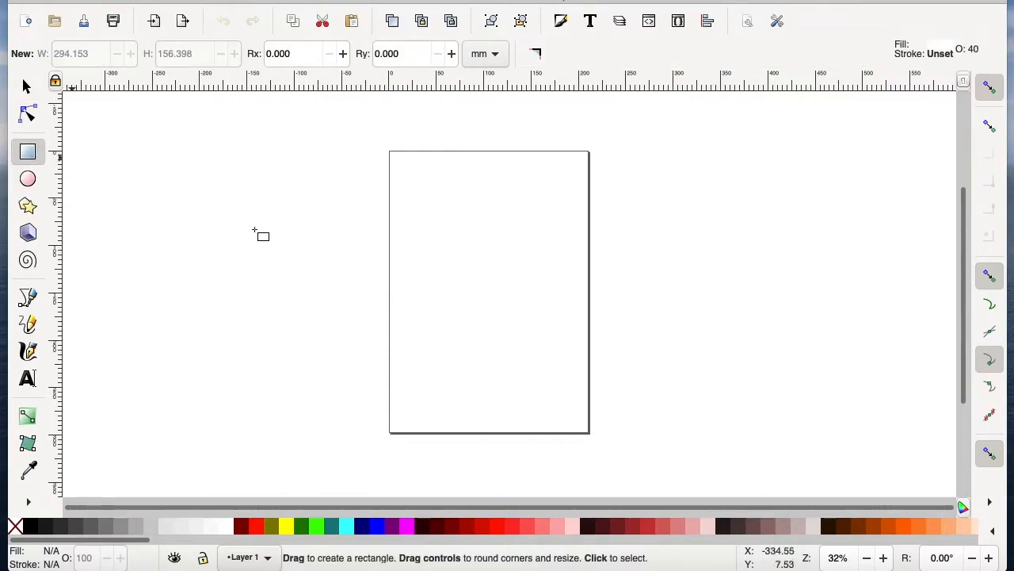
pyautogui.moveTo(418, 211); pyautogui.dragTo(496, 339)
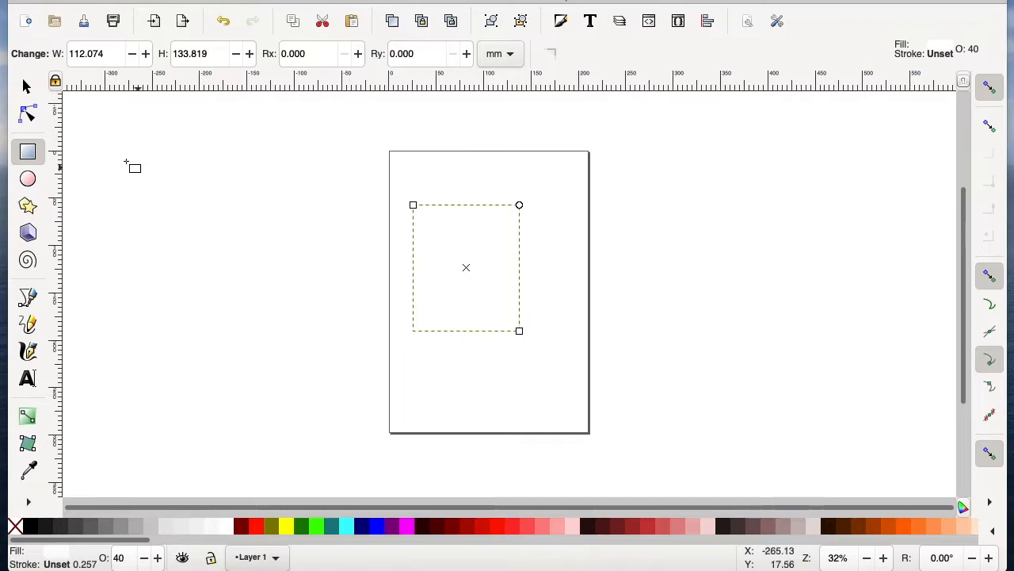
pyautogui.click(27, 87)
pyautogui.click(320, 197)
pyautogui.moveTo(399, 169); pyautogui.dragTo(564, 369)
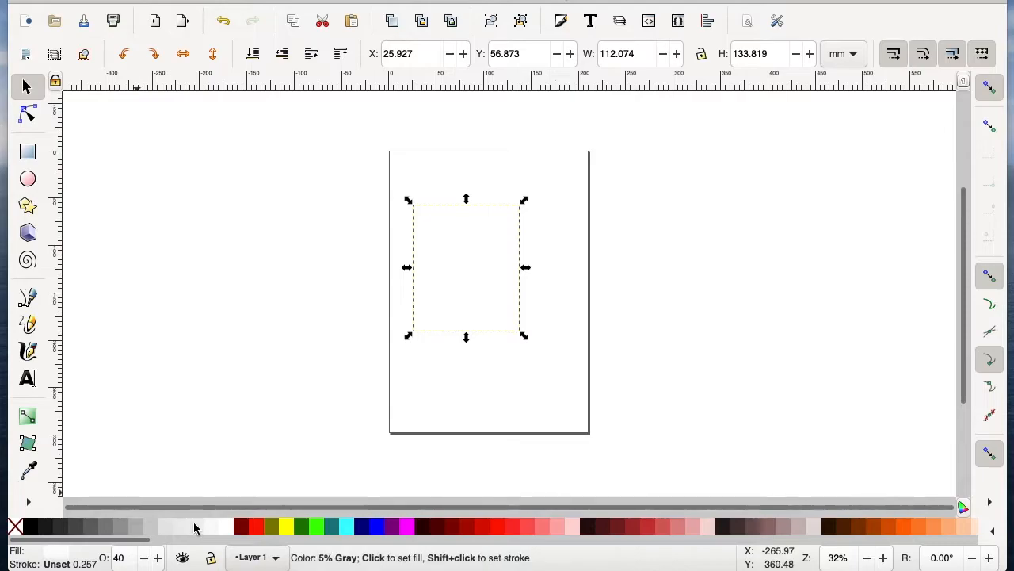
# Give the rectangle a red fill and a blue (#0000FF) stroke.
pyautogui.click(382, 311)
pyautogui.doubleClick(440, 249)
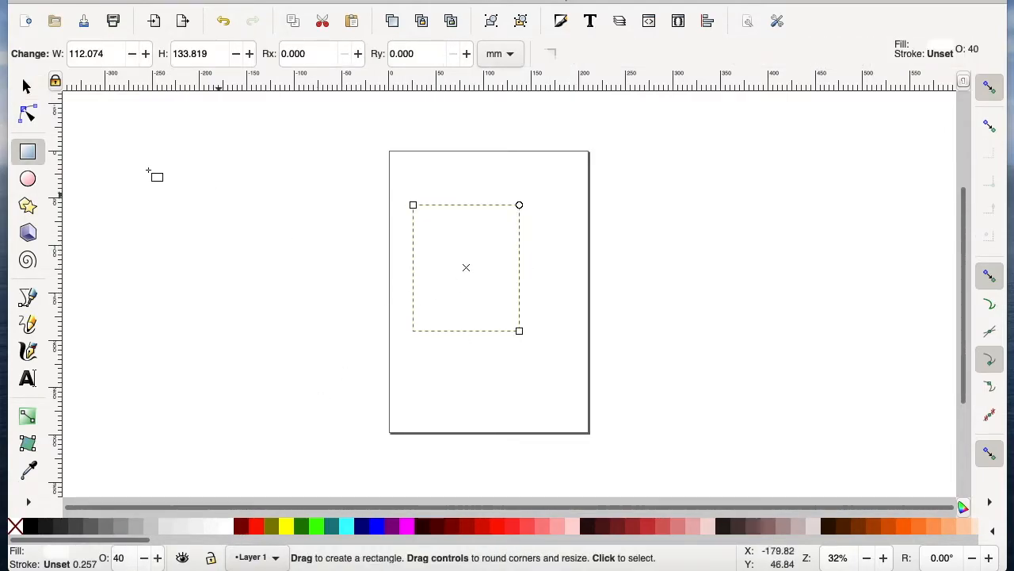
pyautogui.click(30, 86)
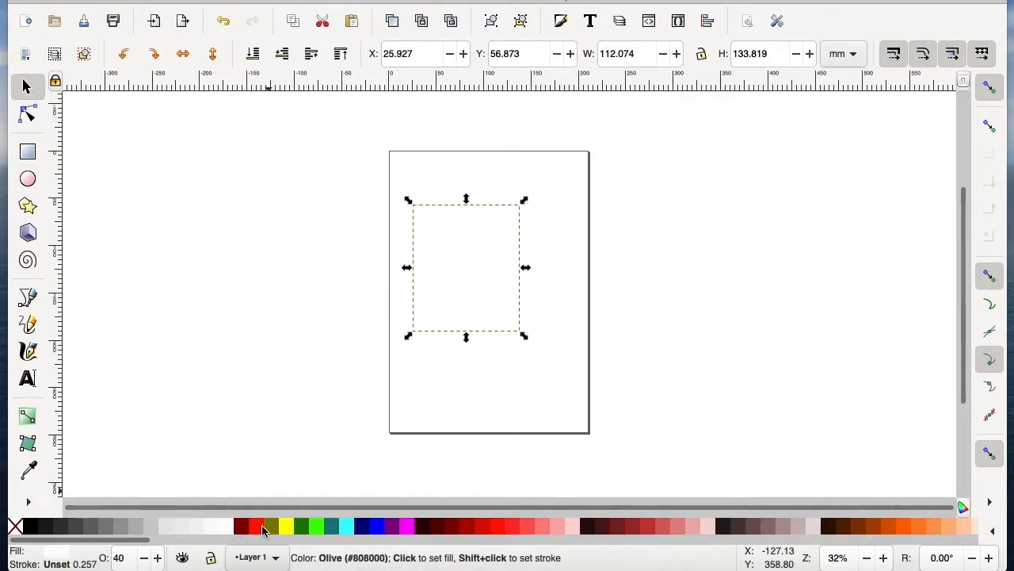
pyautogui.click(256, 526)
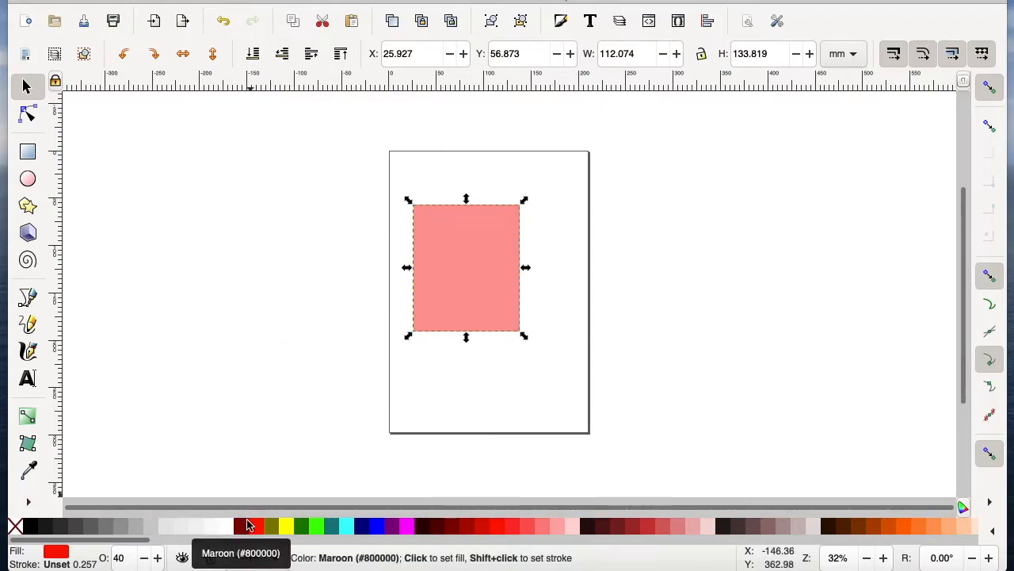
pyautogui.moveTo(366, 559)
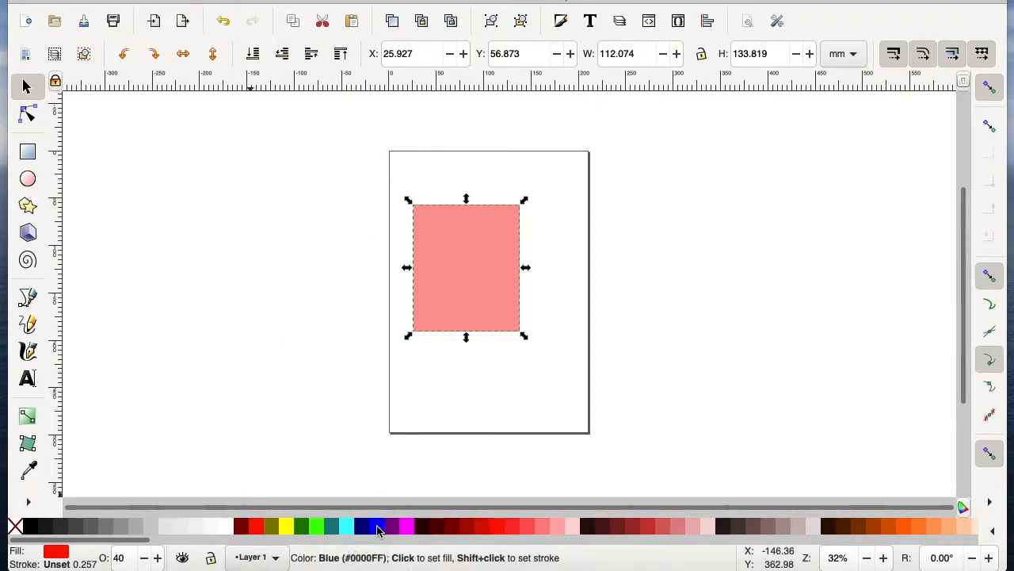
pyautogui.keyDown('shift'); pyautogui.click(375, 526); pyautogui.keyUp('shift')
pyautogui.click(359, 334)
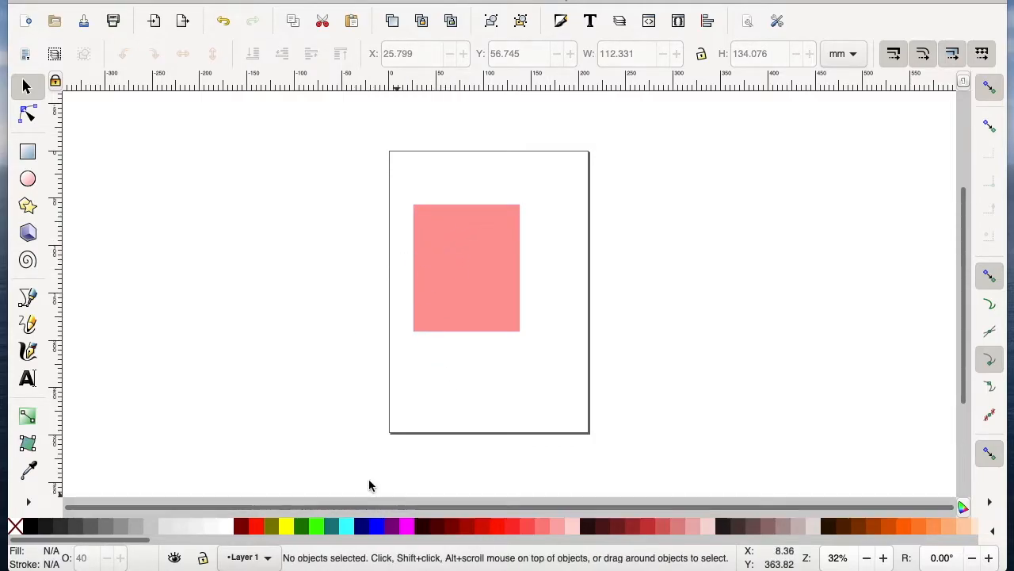
# Inspect the thin outline at the rectangle's upper-right corner at close range.
pyautogui.click(440, 283)
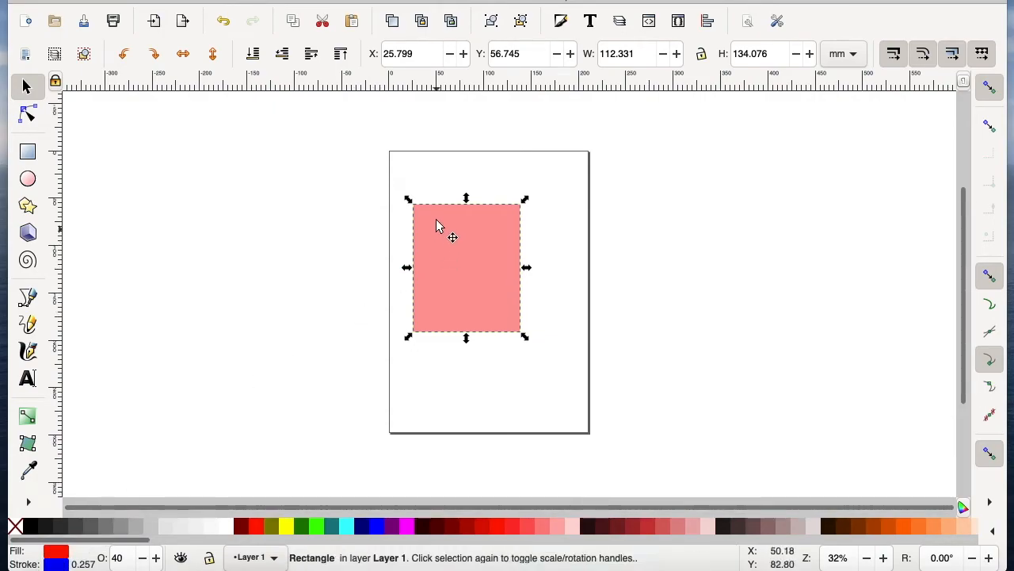
pyautogui.click(537, 226)
pyautogui.keyDown('ctrl'); pyautogui.scroll(6, 514, 222); pyautogui.keyUp('ctrl')
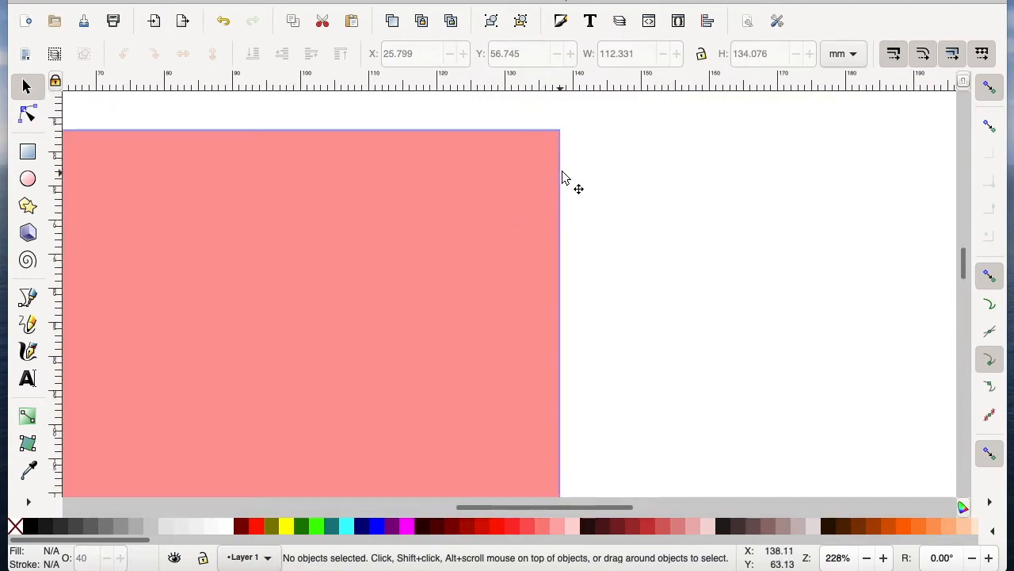
pyautogui.keyDown('ctrl'); pyautogui.scroll(-2, 561, 179); pyautogui.keyUp('ctrl')
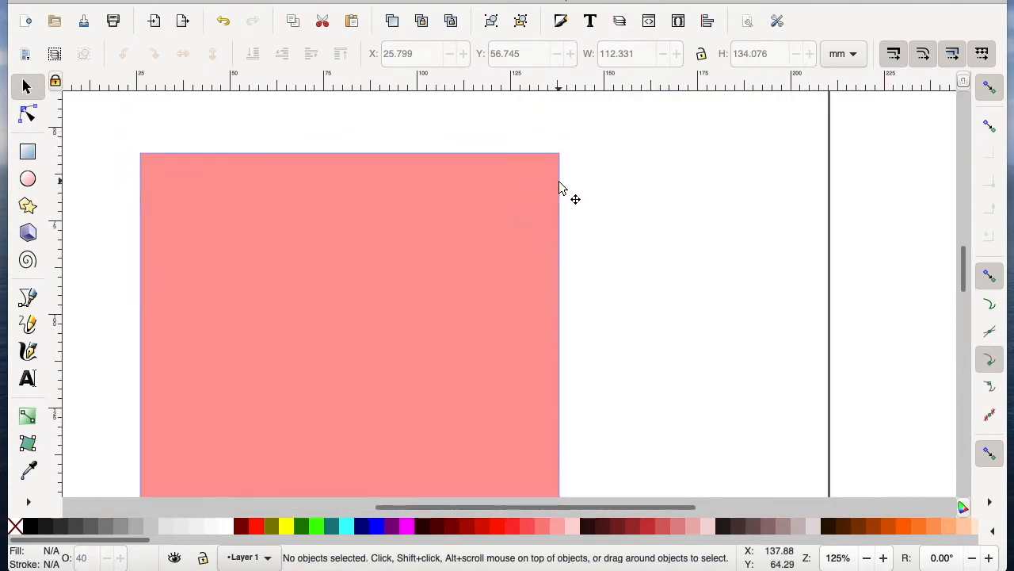
pyautogui.keyDown('ctrl'); pyautogui.scroll(-2, 561, 188); pyautogui.keyUp('ctrl')
# Scale the rectangle from its upper-right corner to about 107 mm wide and 152 mm high.
pyautogui.click(514, 222)
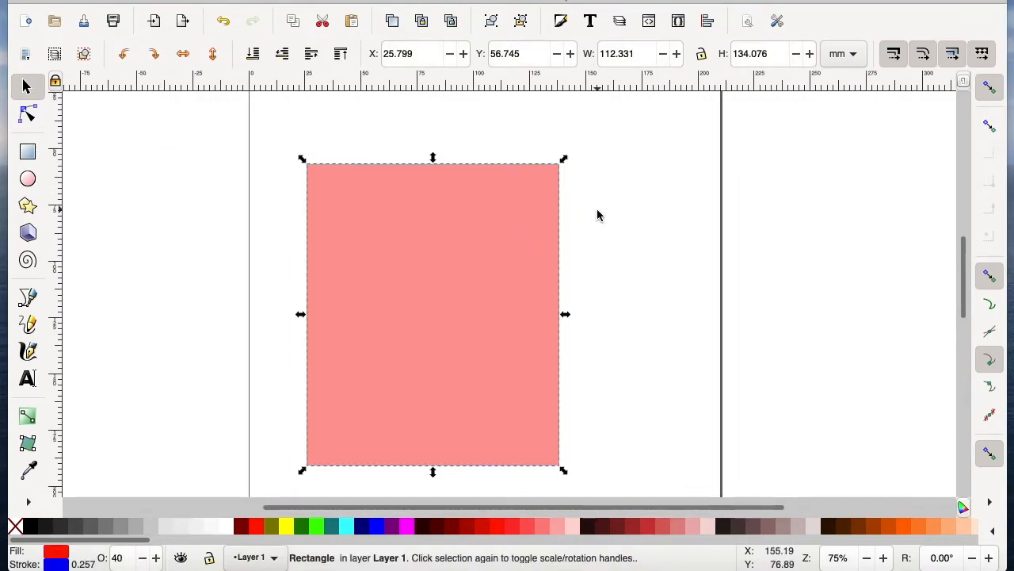
pyautogui.scroll(-2, 597, 216)
pyautogui.hscroll(2, 598, 215)
pyautogui.keyDown('ctrl'); pyautogui.scroll(-1, 598, 216); pyautogui.keyUp('ctrl')
pyautogui.scroll(3, 598, 215)
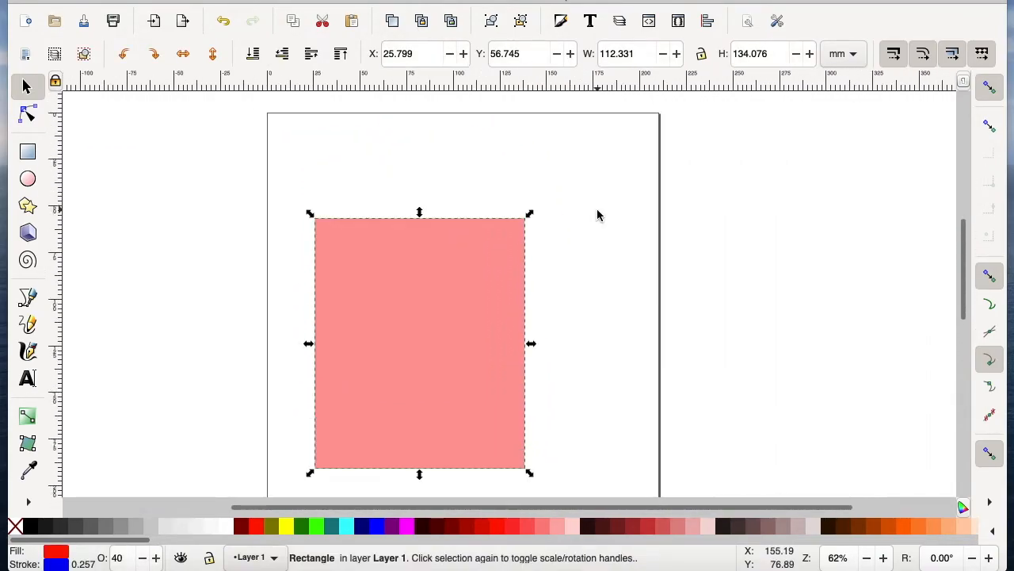
pyautogui.scroll(-2, 598, 215)
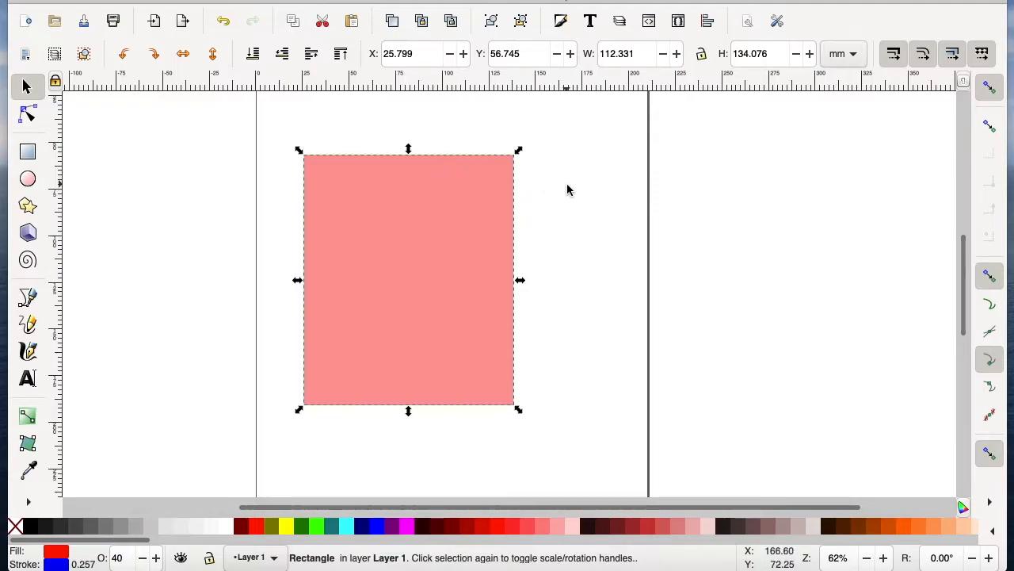
pyautogui.keyDown('ctrl'); pyautogui.scroll(-1, 566, 187); pyautogui.keyUp('ctrl')
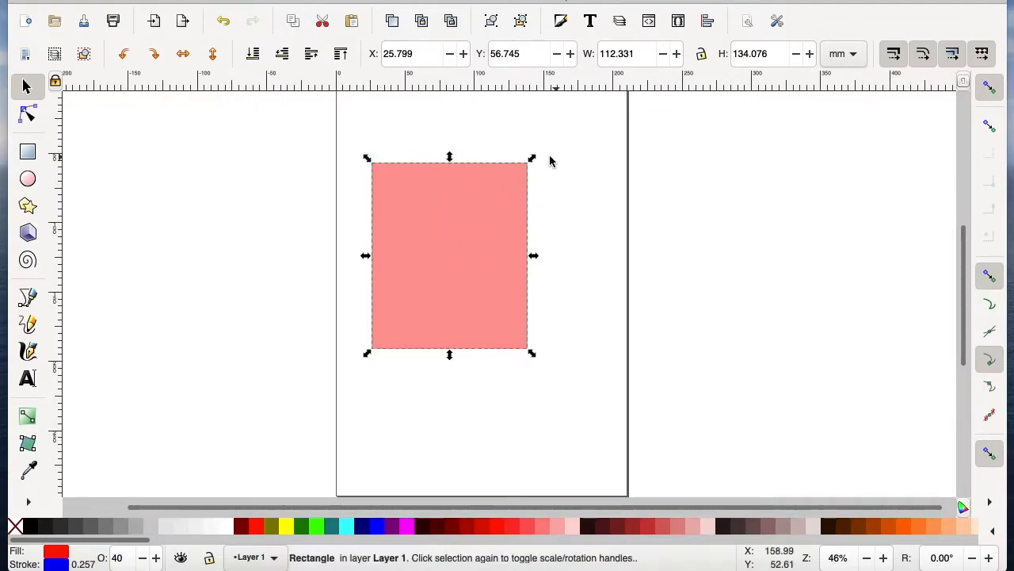
pyautogui.moveTo(532, 159); pyautogui.dragTo(520, 133)
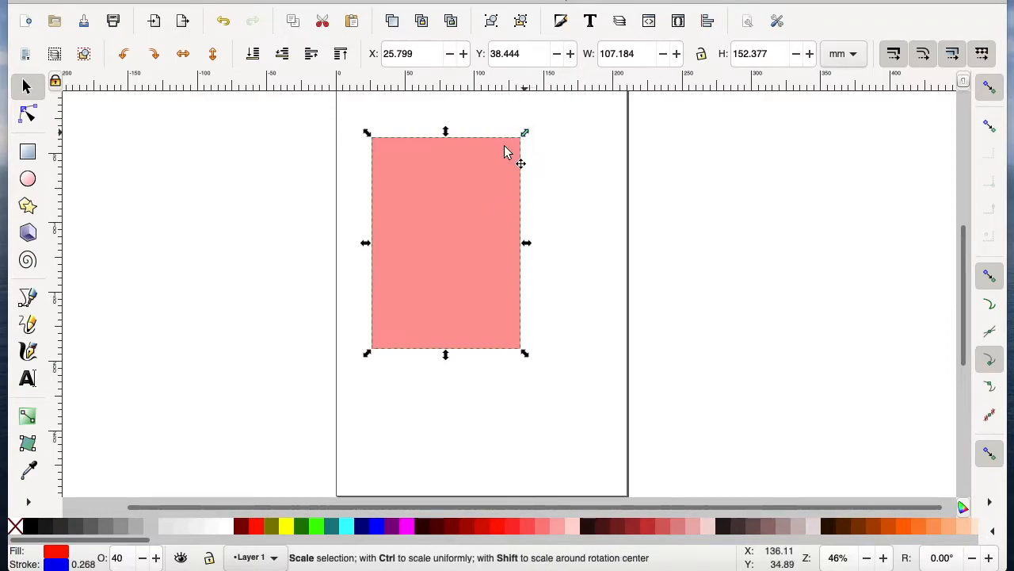
# Rotate the rectangle clockwise about its centre and skew it horizontally until it spans about 154 by 188 mm.
pyautogui.click(477, 214)
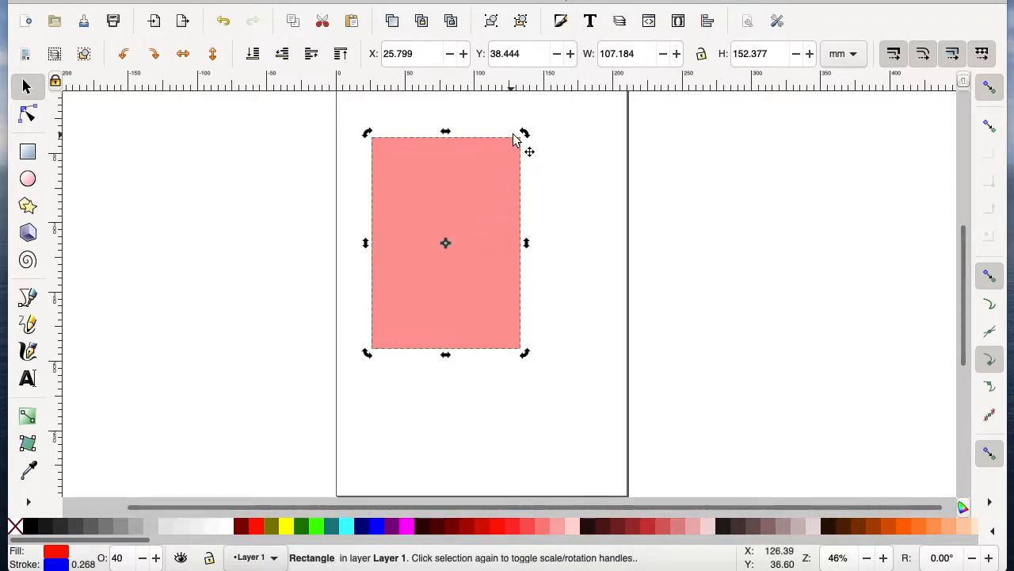
pyautogui.moveTo(526, 132); pyautogui.dragTo(573, 235)
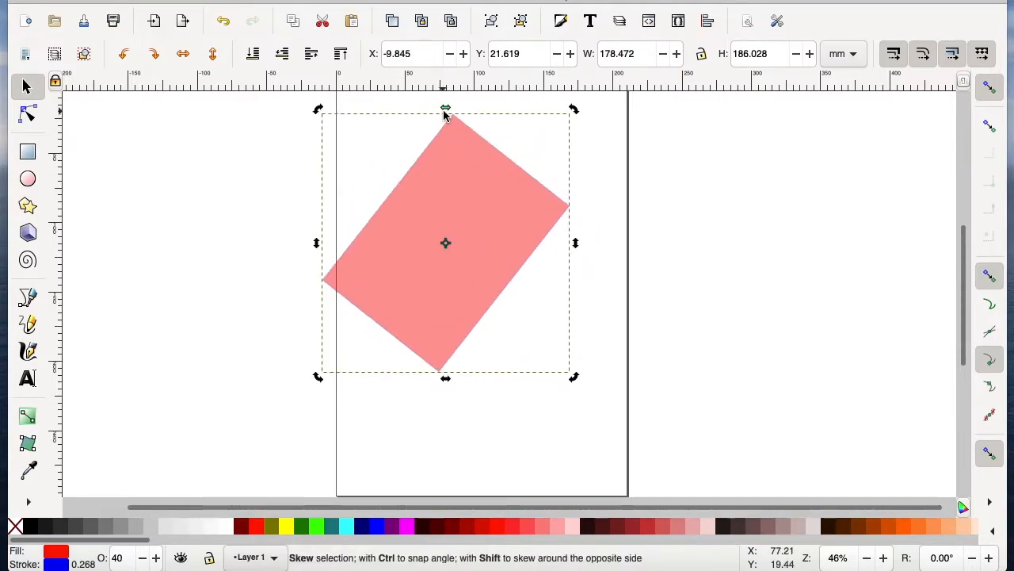
pyautogui.moveTo(446, 114); pyautogui.dragTo(385, 161)
pyautogui.moveTo(557, 379)
pyautogui.mouseDown()
pyautogui.moveTo(434, 423)
pyautogui.moveTo(557, 385)
pyautogui.mouseUp()
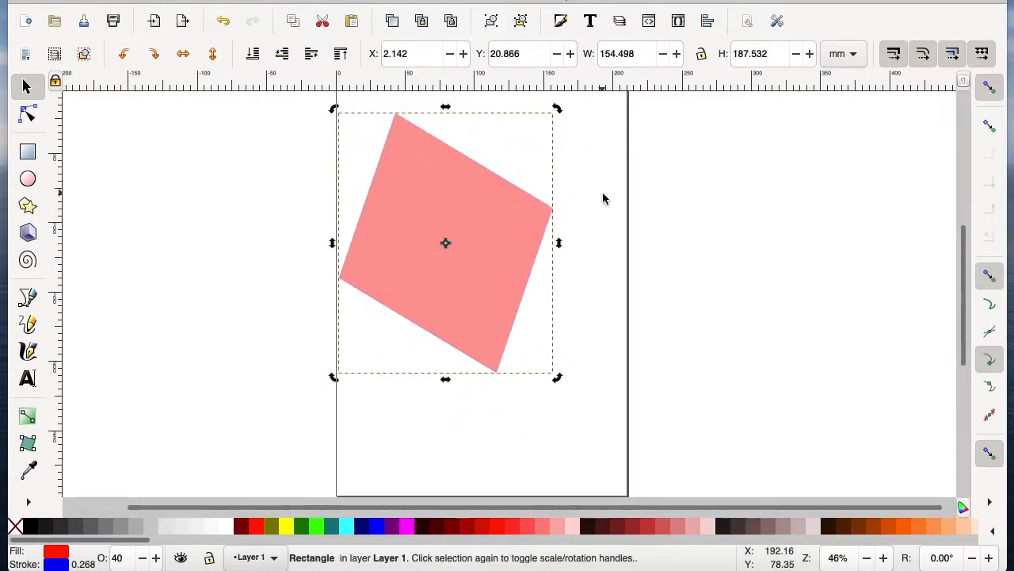
# Reselect the skewed shape, rotate it clockwise until its upper edge is nearly level, and skew its sides back to nearly vertical.
pyautogui.scroll(3, 602, 197)
pyautogui.moveTo(572, 191); pyautogui.dragTo(626, 281)
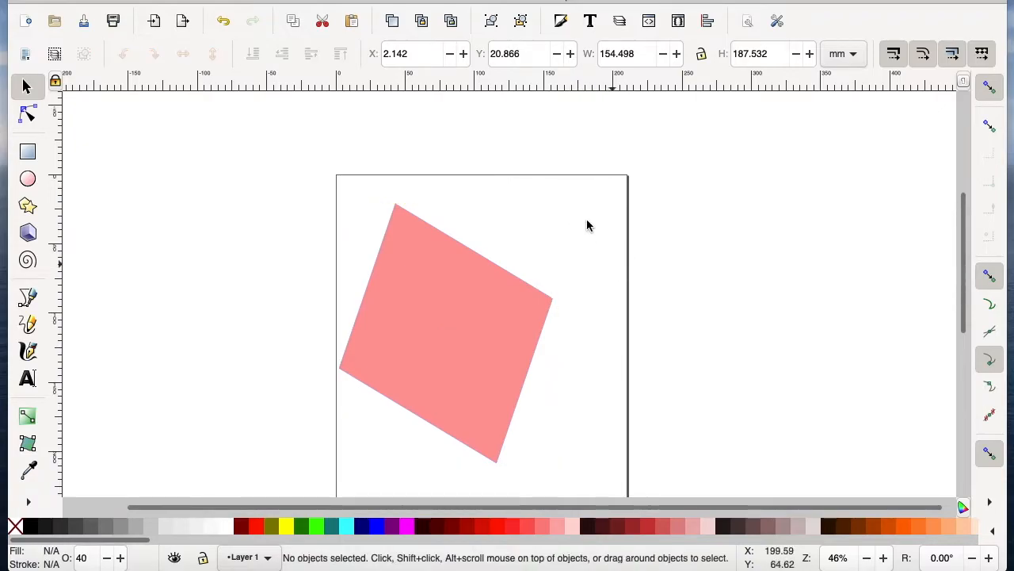
pyautogui.click(512, 294)
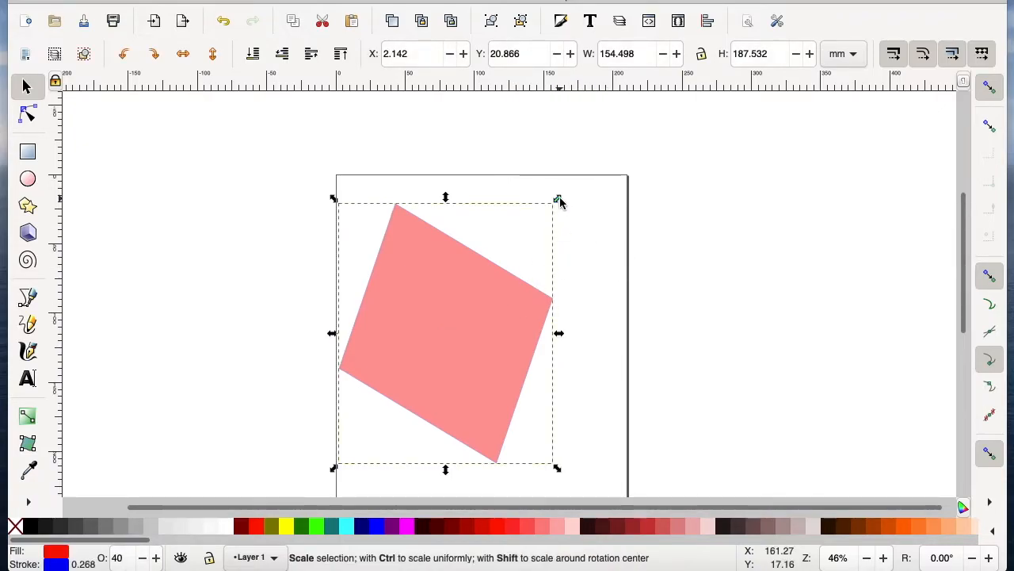
pyautogui.click(489, 316)
pyautogui.moveTo(558, 201); pyautogui.dragTo(607, 388)
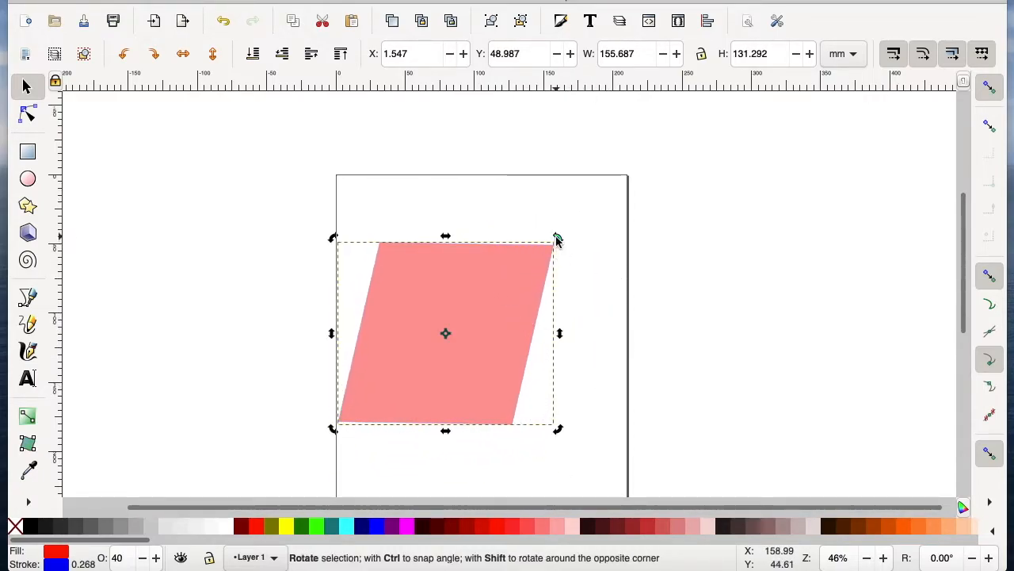
pyautogui.moveTo(445, 236); pyautogui.dragTo(426, 242)
pyautogui.click(566, 277)
# Move the shape into the upper part of the page and scale it from its corner to about 129 by 119 mm.
pyautogui.moveTo(493, 304); pyautogui.dragTo(517, 263)
pyautogui.click(611, 265)
pyautogui.click(542, 265)
pyautogui.moveTo(559, 201)
pyautogui.mouseDown()
pyautogui.moveTo(610, 151)
pyautogui.moveTo(557, 251)
pyautogui.moveTo(552, 231)
pyautogui.moveTo(584, 169)
pyautogui.moveTo(613, 236)
pyautogui.moveTo(602, 242)
pyautogui.moveTo(562, 214)
pyautogui.mouseUp()
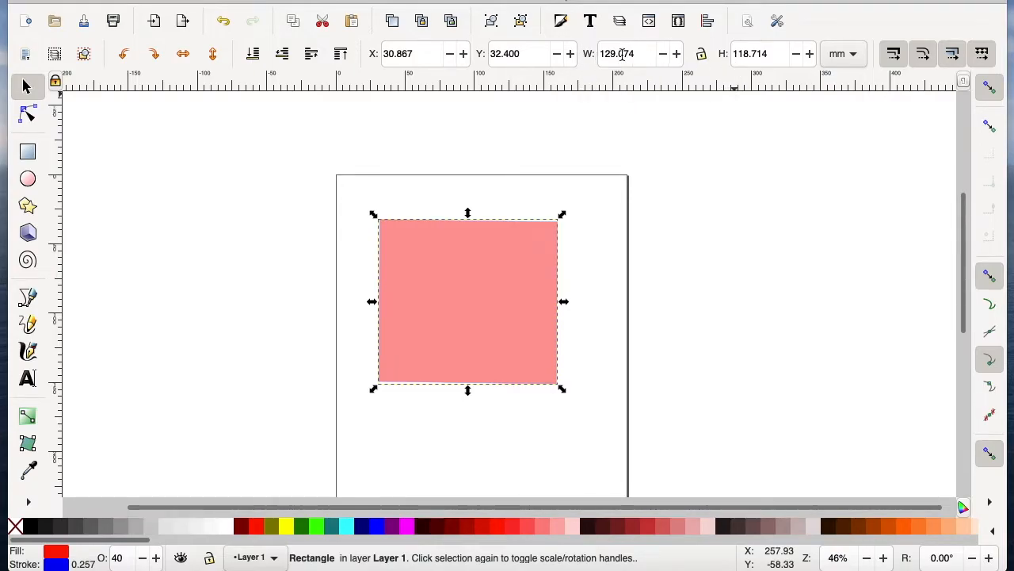
# Keep millimetres as the unit and set the shape's width and height to 100 mm.
pyautogui.click(846, 56)
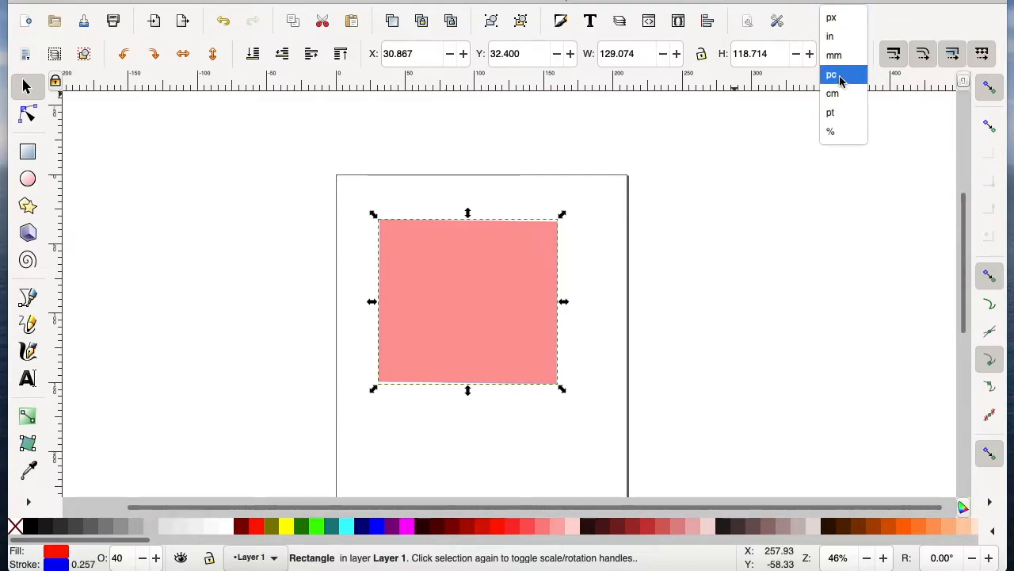
pyautogui.click(843, 63)
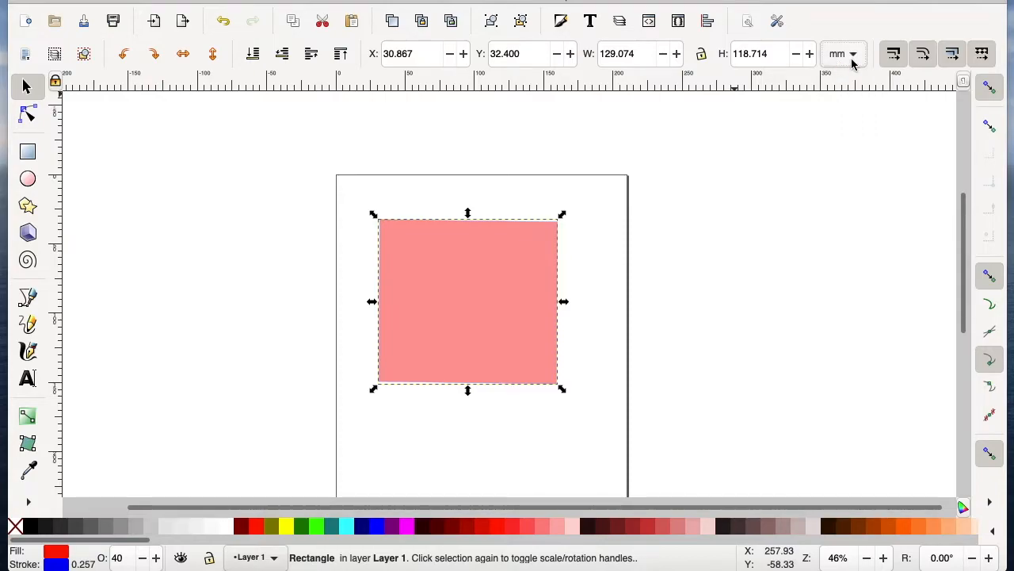
pyautogui.click(637, 53)
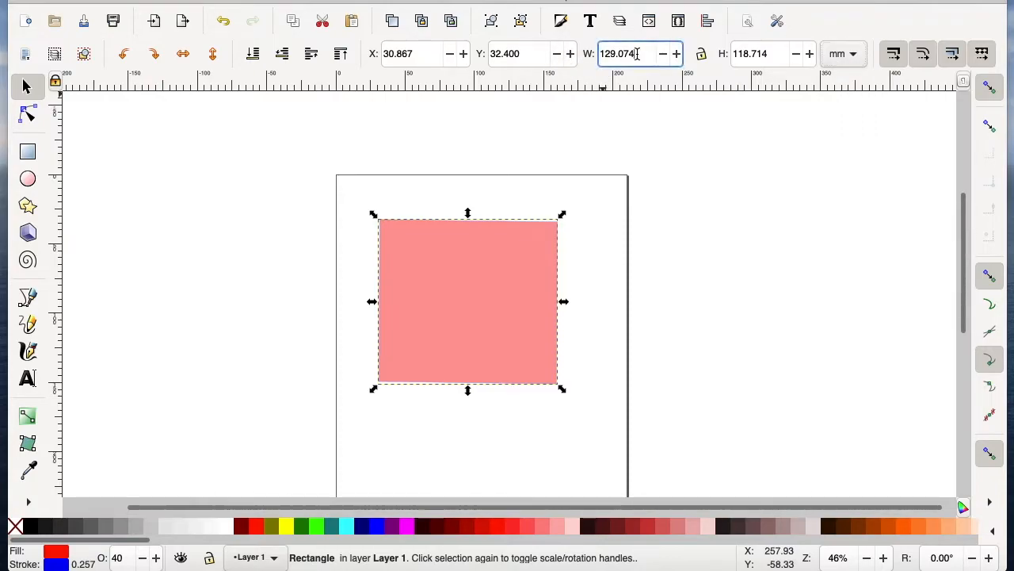
pyautogui.moveTo(637, 53); pyautogui.dragTo(584, 57)
pyautogui.write('100')
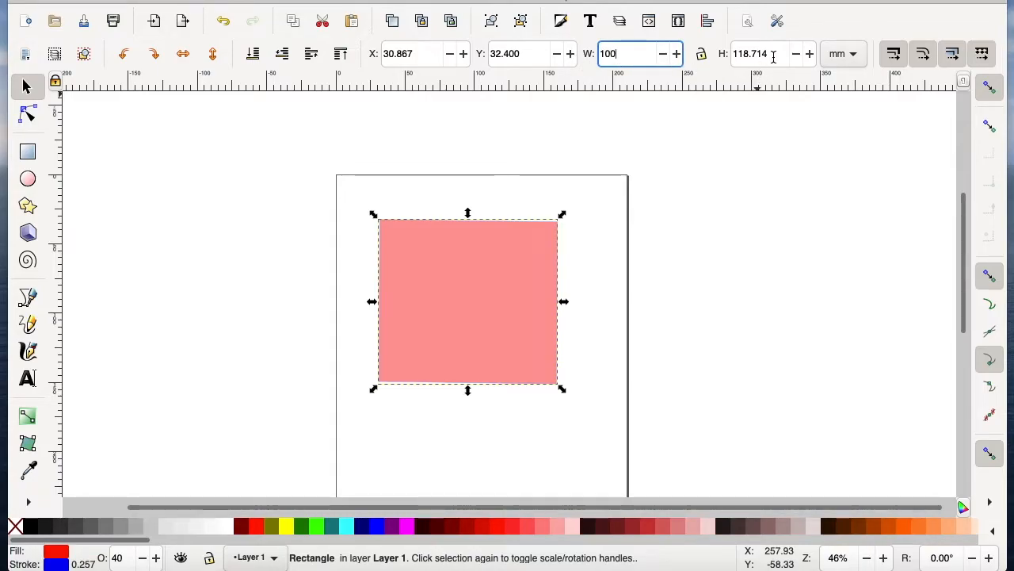
pyautogui.press('Tab')
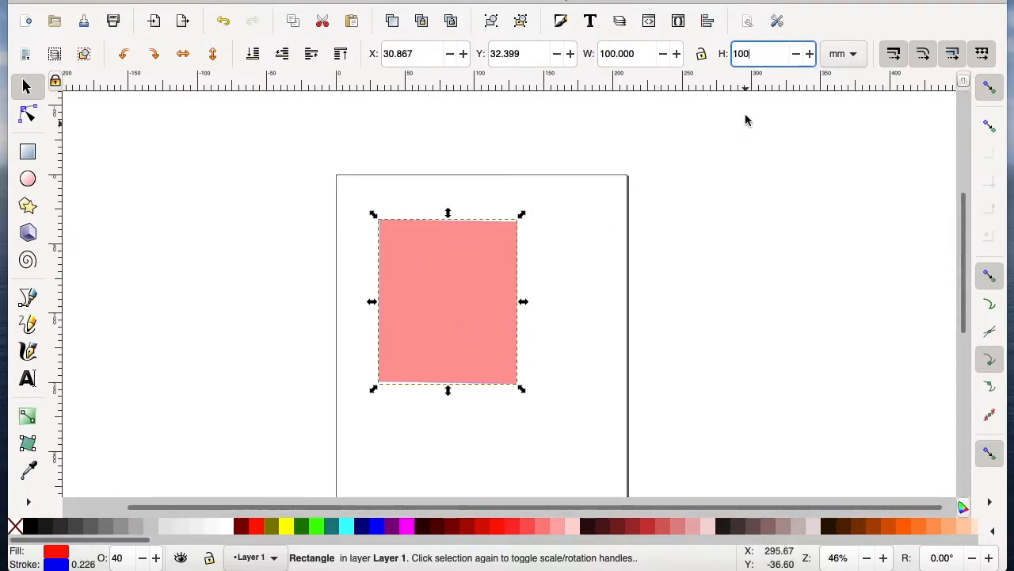
pyautogui.click(645, 56)
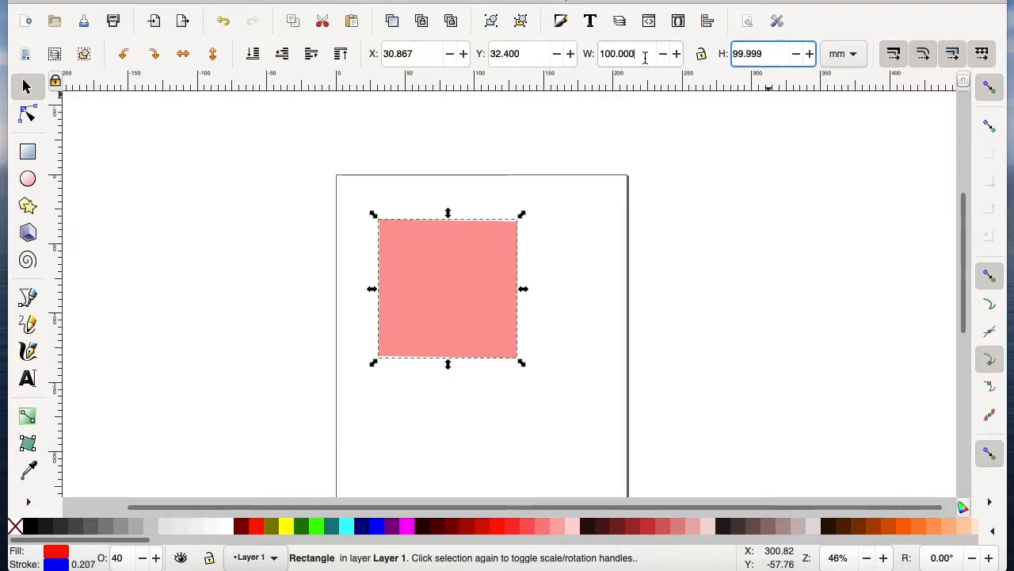
pyautogui.click(174, 151)
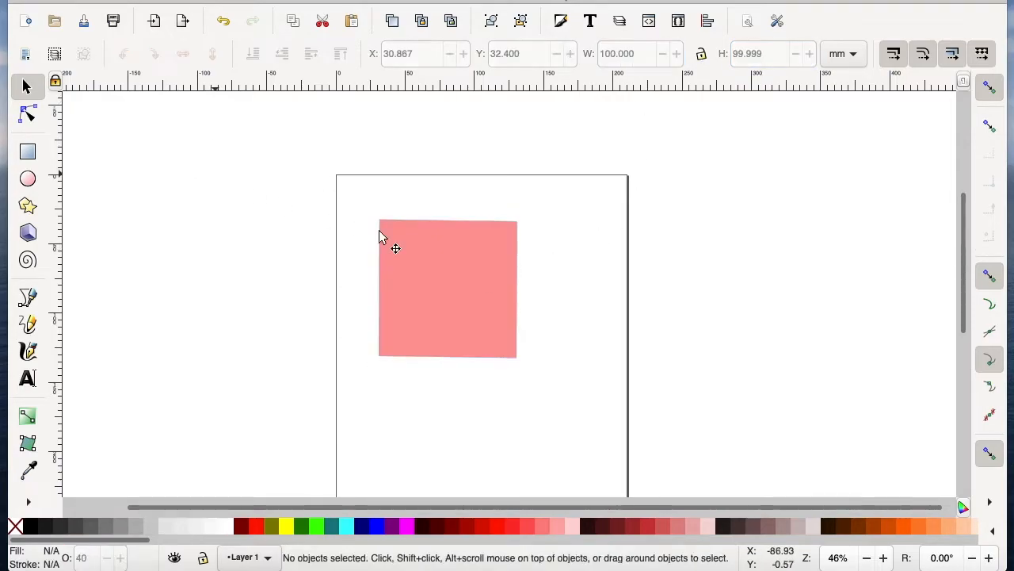
# Move the square to about X 48, Y 37 mm and rotate it slightly to straighten its edges.
pyautogui.moveTo(447, 259); pyautogui.dragTo(471, 267)
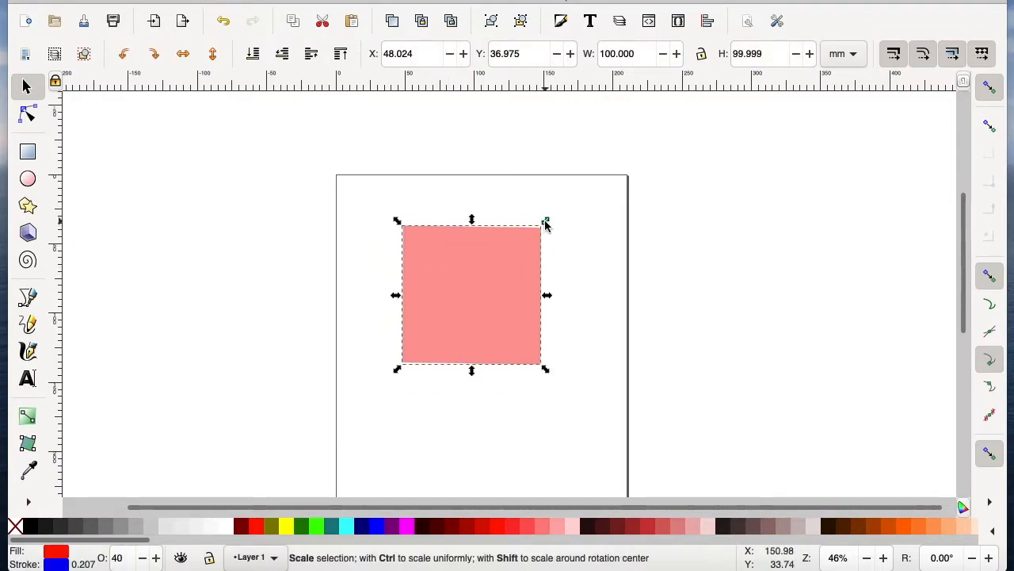
pyautogui.click(535, 262)
pyautogui.moveTo(547, 222); pyautogui.dragTo(549, 226)
pyautogui.click(569, 256)
pyautogui.click(499, 266)
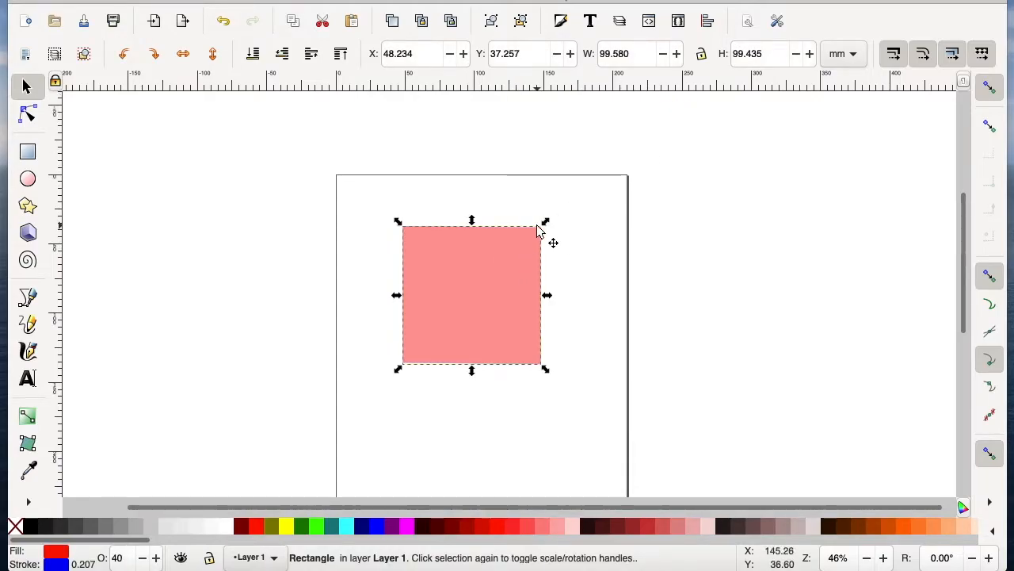
# Undo a trial corner scaling of the square and set its width and height to 100 mm.
pyautogui.moveTo(546, 219); pyautogui.dragTo(583, 220)
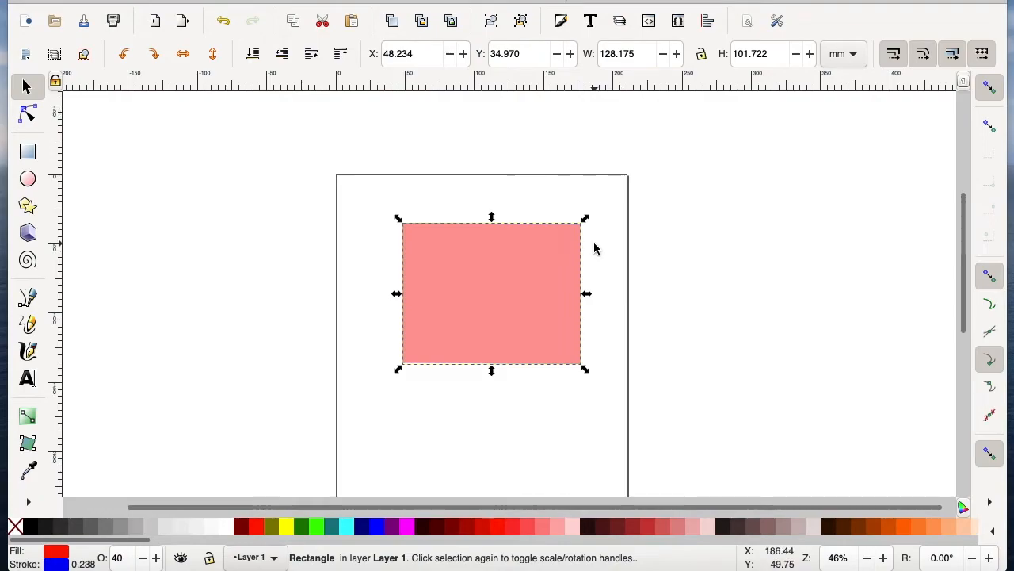
pyautogui.hotkey('ctrl', 'z')
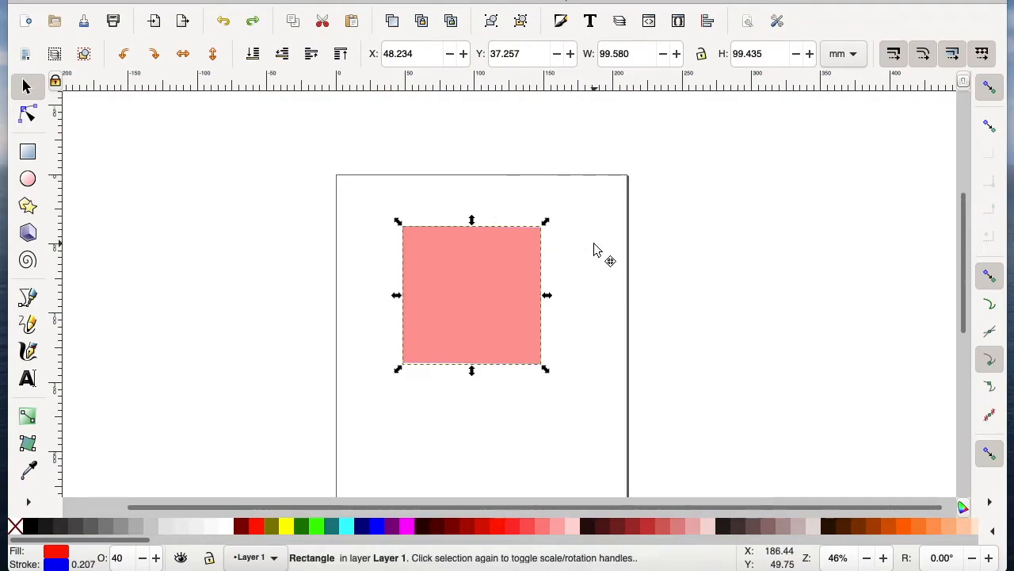
pyautogui.click(632, 56)
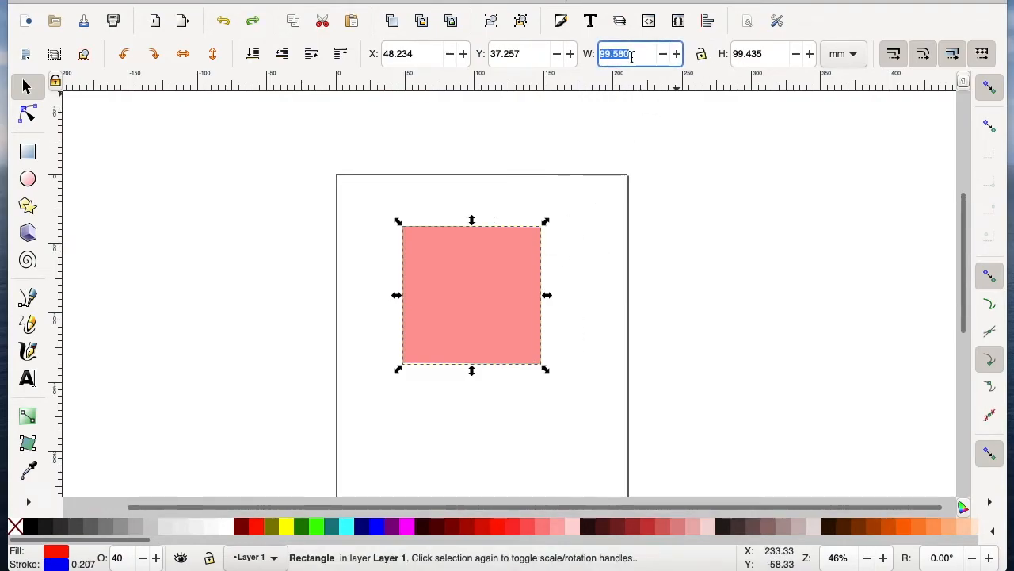
pyautogui.press('Return')
pyautogui.doubleClick(771, 51)
pyautogui.write('100')
pyautogui.press('Return')
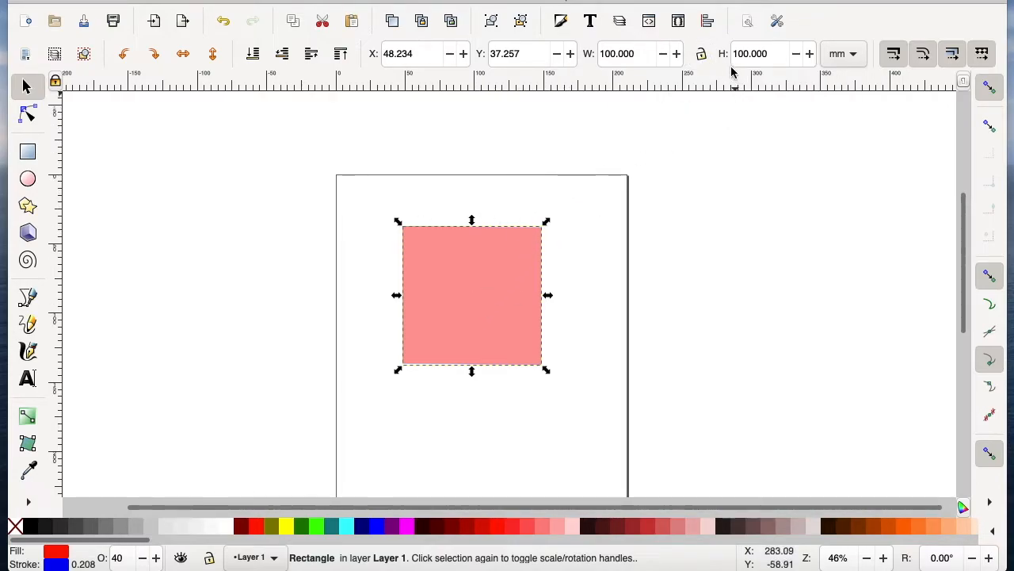
# Lock the width-to-height ratio, scale the square to about 106 mm per side, and place it at about X 35, Y 30 mm.
pyautogui.click(701, 54)
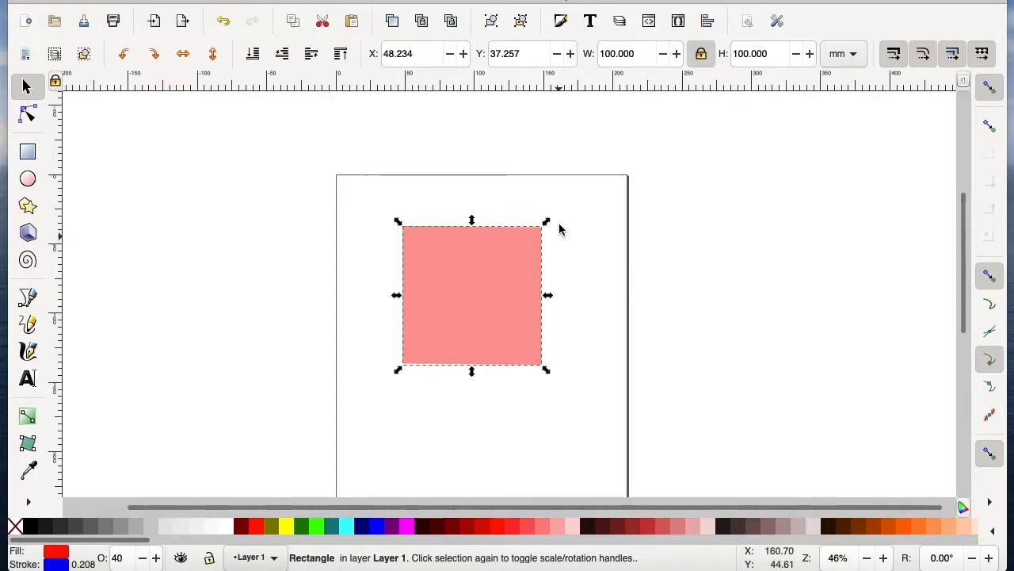
pyautogui.moveTo(546, 226); pyautogui.dragTo(624, 215)
pyautogui.moveTo(492, 324); pyautogui.dragTo(464, 312)
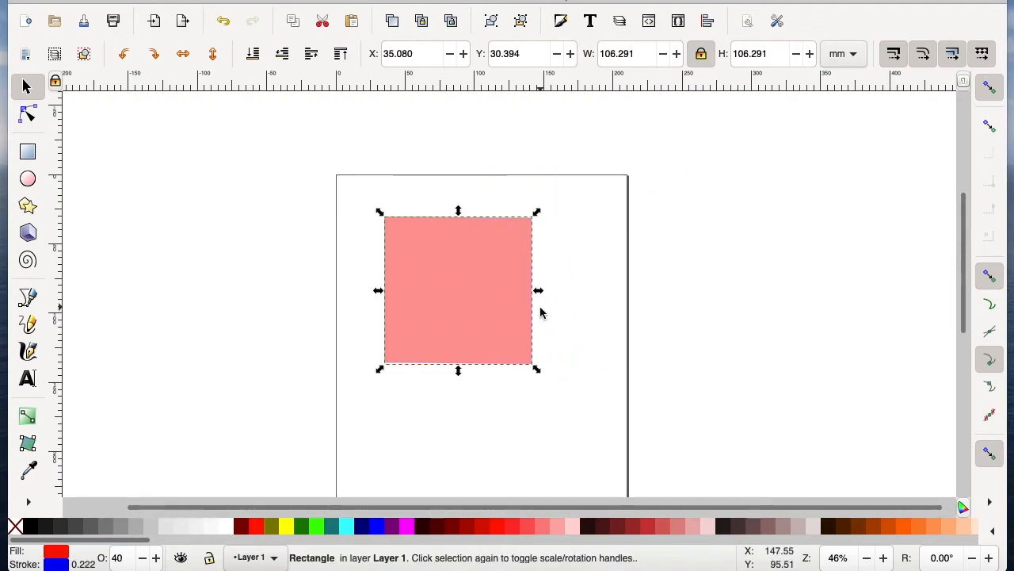
pyautogui.click(677, 141)
pyautogui.click(505, 254)
# With the Rectangle tool, reshape the square to about 198 by 113 mm with corners rounded to a radius of about 31 mm, and reposition it.
pyautogui.scroll(-3, 613, 284)
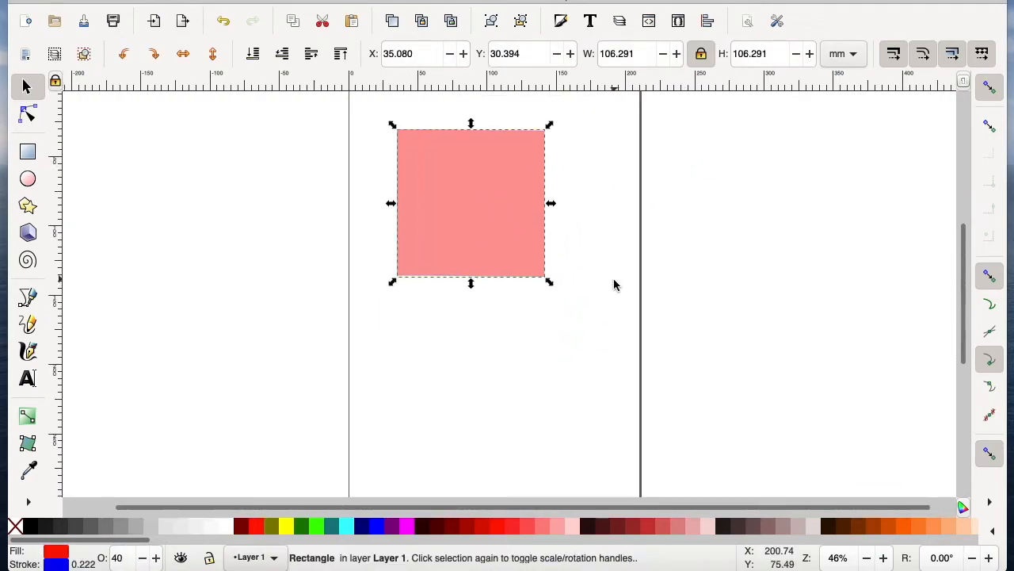
pyautogui.scroll(2, 610, 282)
pyautogui.press('r')
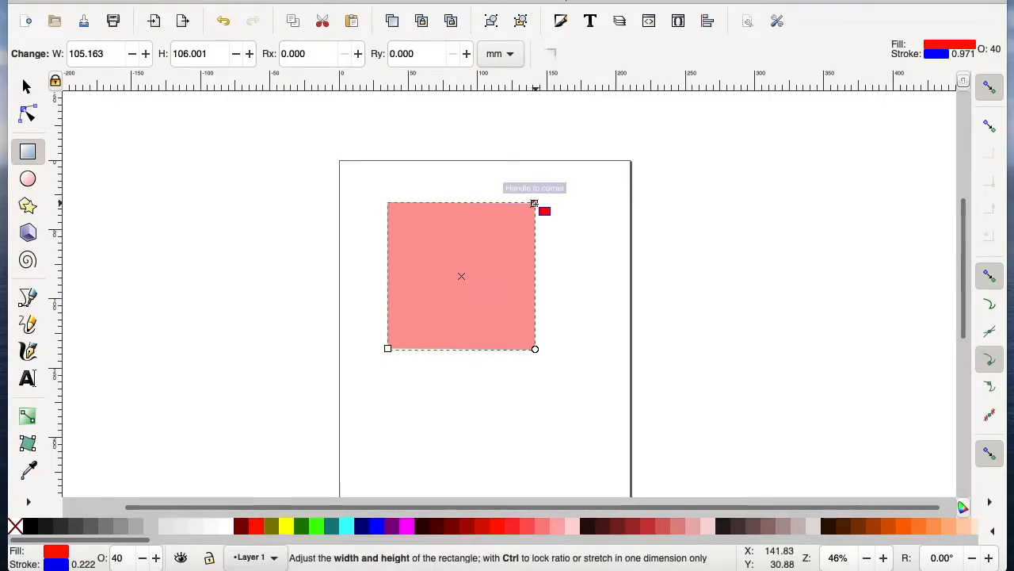
pyautogui.moveTo(534, 205); pyautogui.dragTo(572, 215)
pyautogui.moveTo(573, 350); pyautogui.dragTo(529, 350)
pyautogui.moveTo(572, 214); pyautogui.dragTo(661, 192)
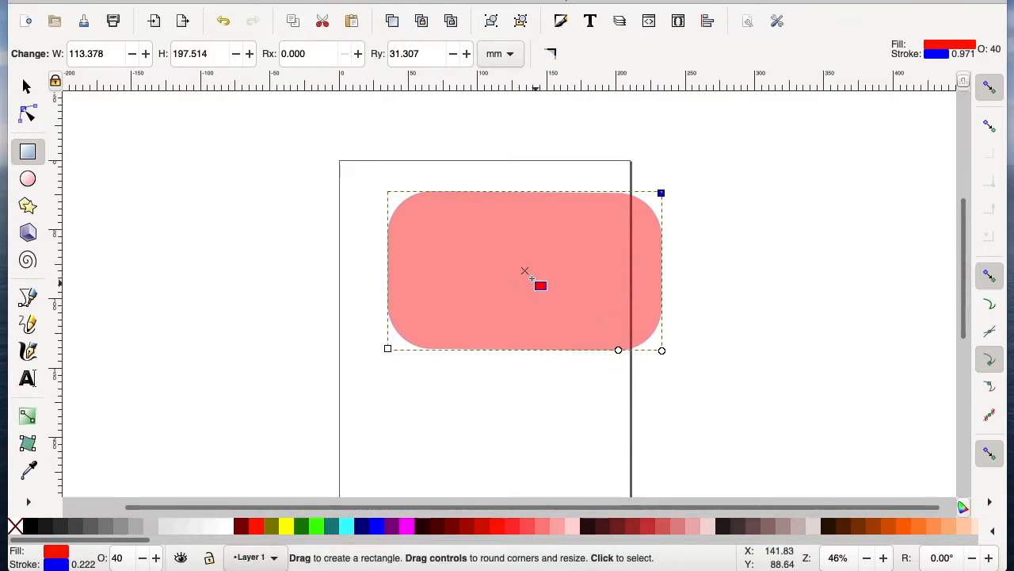
pyautogui.moveTo(525, 272); pyautogui.dragTo(512, 277)
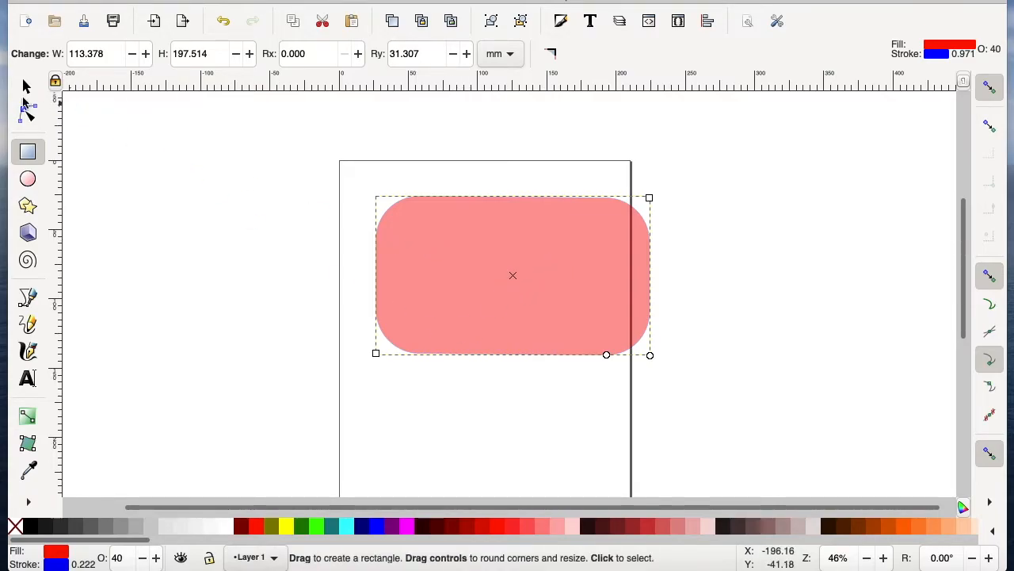
# Return to the Selector tool, dismiss its preferences, and switch the rounded rectangle to rotation mode.
pyautogui.click(23, 87)
pyautogui.press('r')
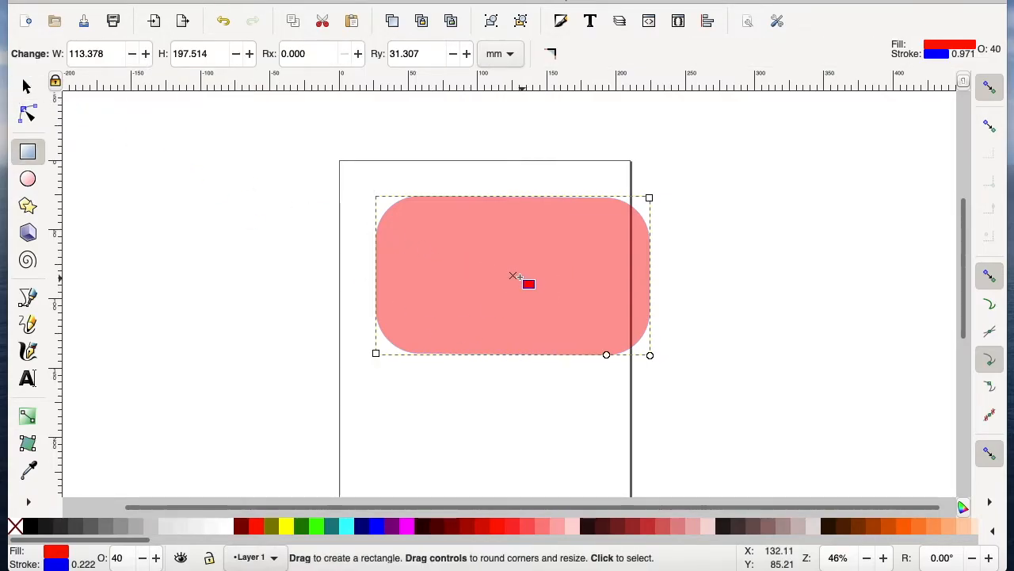
pyautogui.doubleClick(27, 85)
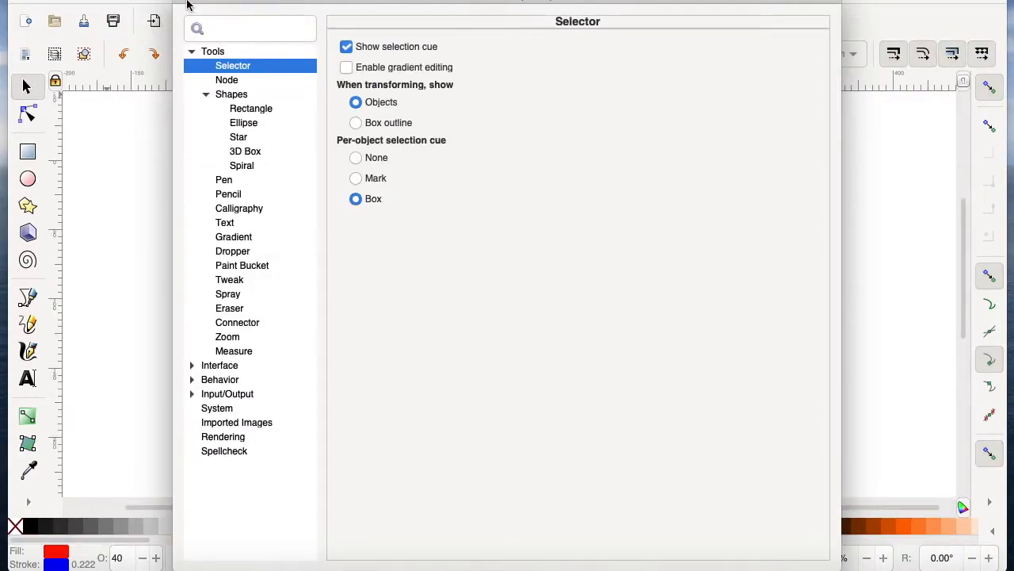
pyautogui.click(188, 4)
pyautogui.click(513, 233)
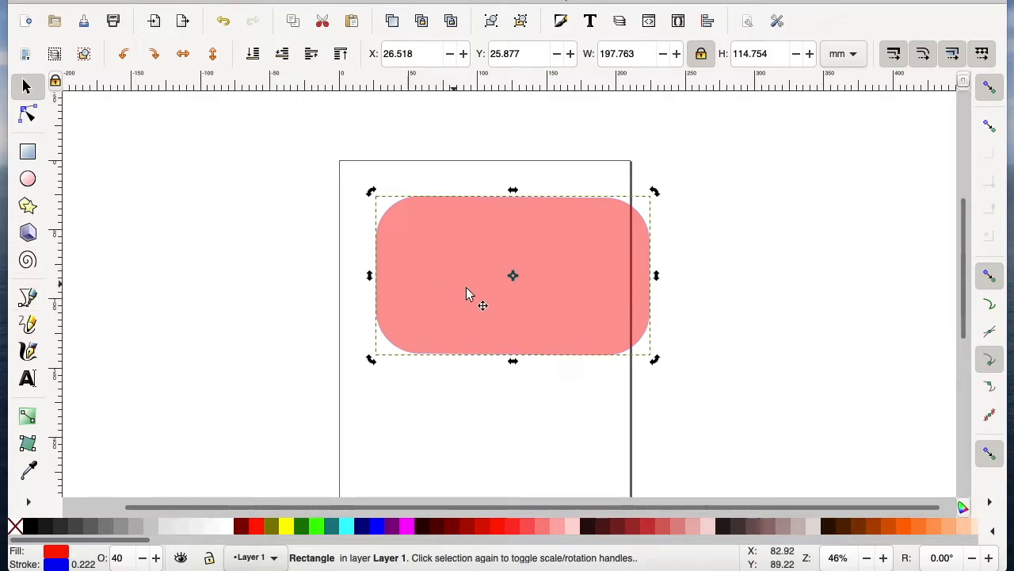
# Rotate the rounded rectangle about a centre moved below it, and again about a centre placed outside the page's right edge.
pyautogui.moveTo(514, 276); pyautogui.dragTo(482, 391)
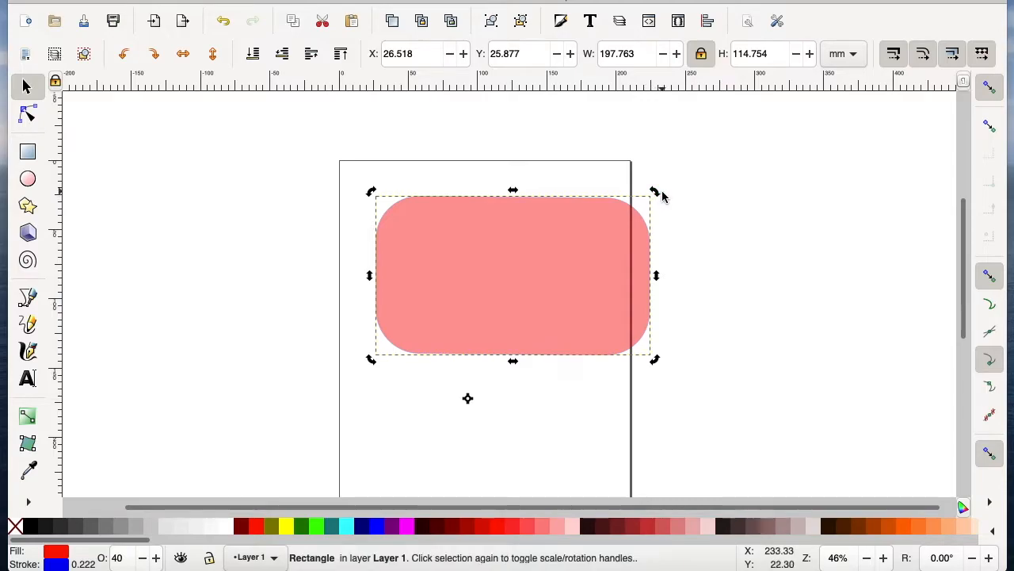
pyautogui.moveTo(633, 177); pyautogui.dragTo(483, 162)
pyautogui.moveTo(470, 401); pyautogui.dragTo(799, 373)
pyautogui.moveTo(618, 156); pyautogui.dragTo(670, 262)
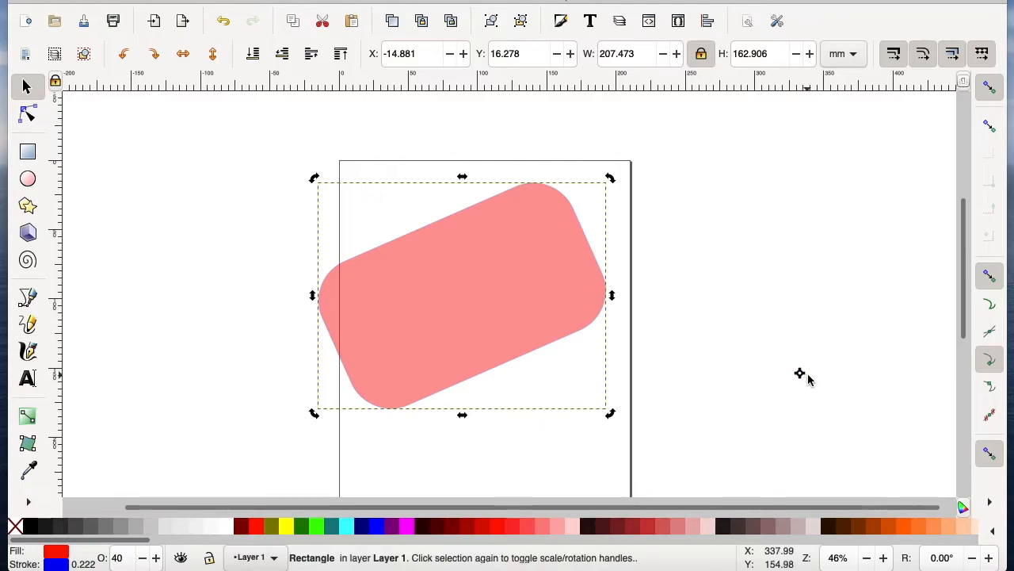
# Return the rotation centre to the middle of the rounded rectangle, rotate the shape about it, and leave it selected in scaling mode.
pyautogui.hscroll(5, 802, 379)
pyautogui.hscroll(-4, 802, 379)
pyautogui.scroll(1, 801, 379)
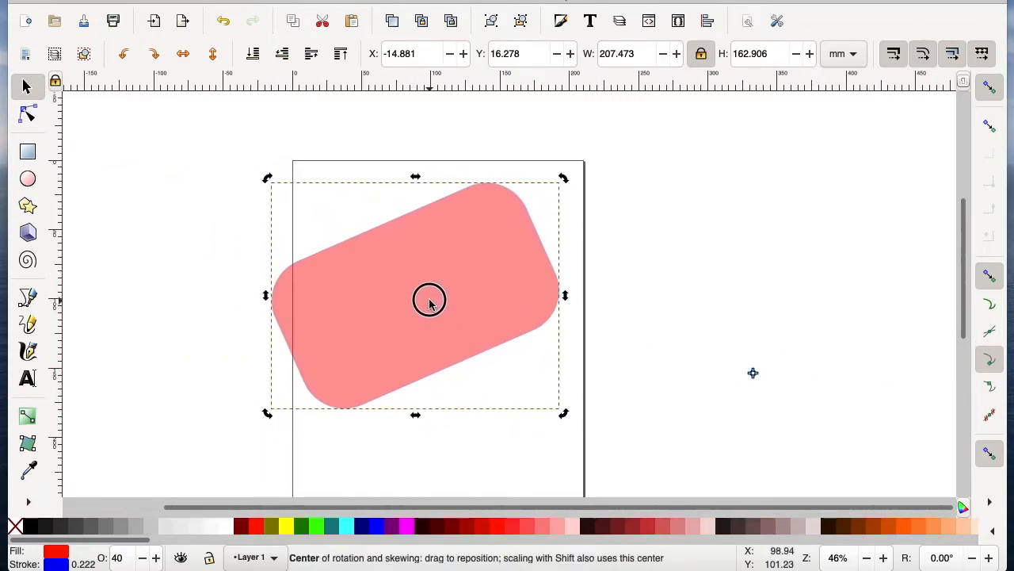
pyautogui.moveTo(726, 374)
pyautogui.mouseDown()
pyautogui.moveTo(443, 309)
pyautogui.moveTo(417, 287)
pyautogui.moveTo(415, 299)
pyautogui.mouseUp()
pyautogui.moveTo(565, 177); pyautogui.dragTo(615, 232)
pyautogui.click(651, 249)
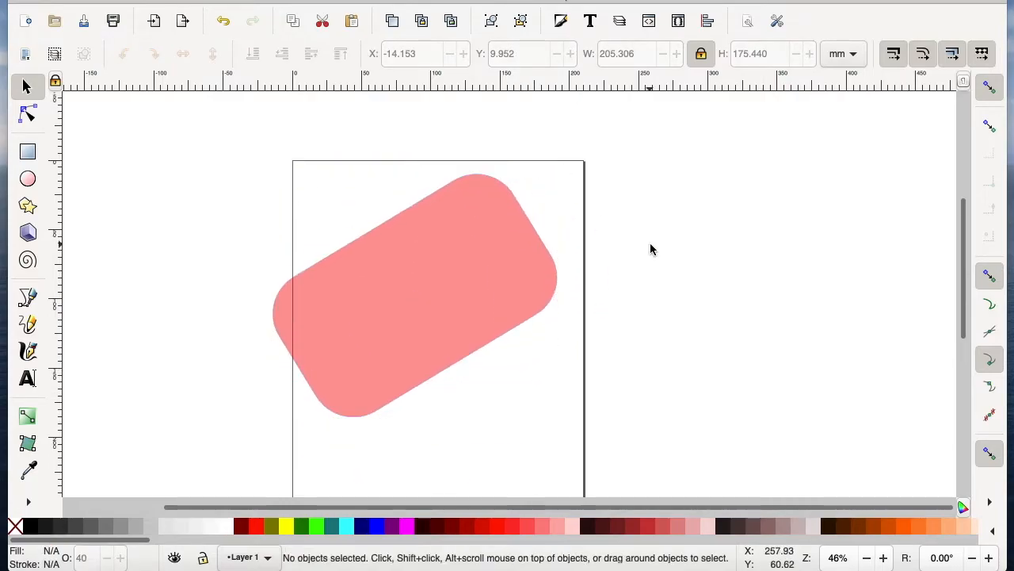
pyautogui.click(421, 262)
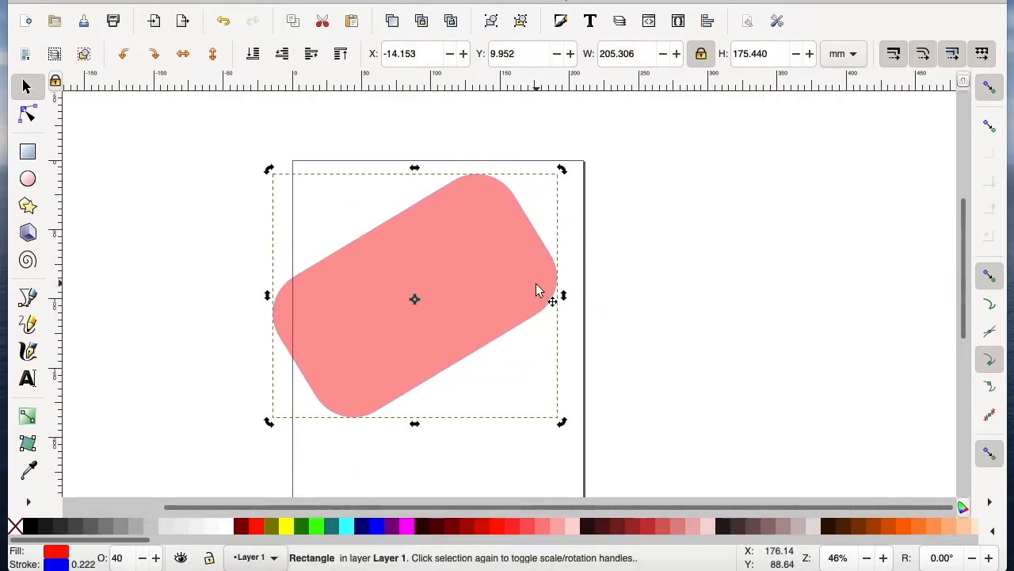
pyautogui.click(488, 260)
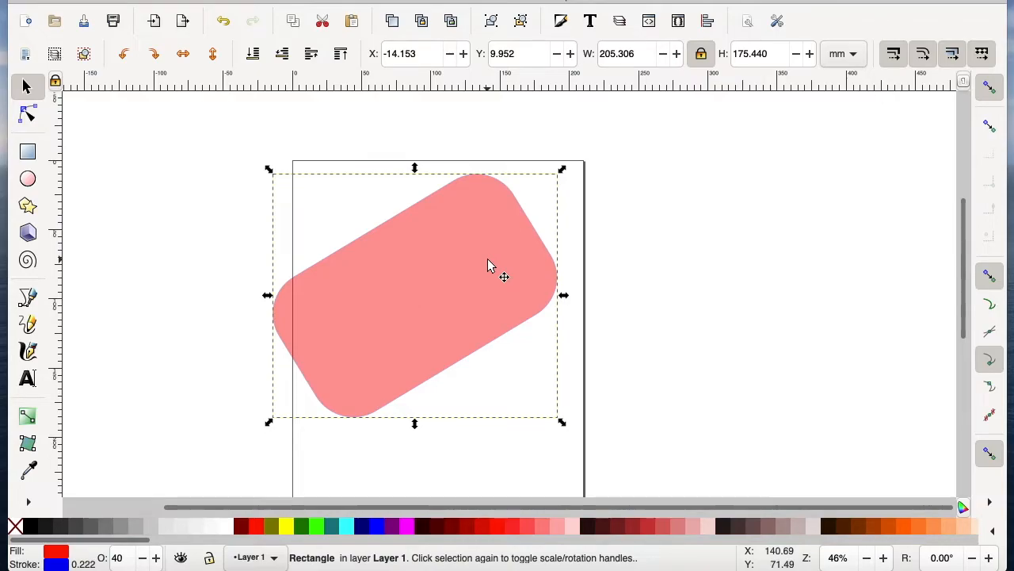
# Delete the rotated rounded rectangle from the page.
pyautogui.press('Delete')
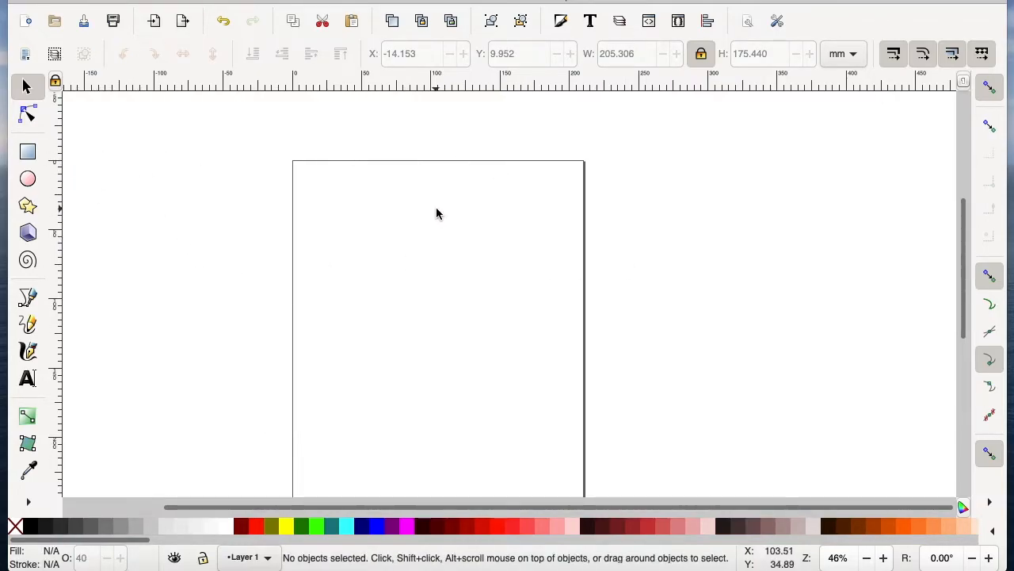
pyautogui.scroll(-2, 435, 212)
pyautogui.hscroll(-3, 436, 213)
pyautogui.scroll(-3, 436, 213)
pyautogui.hscroll(2, 435, 212)
pyautogui.scroll(3, 436, 213)
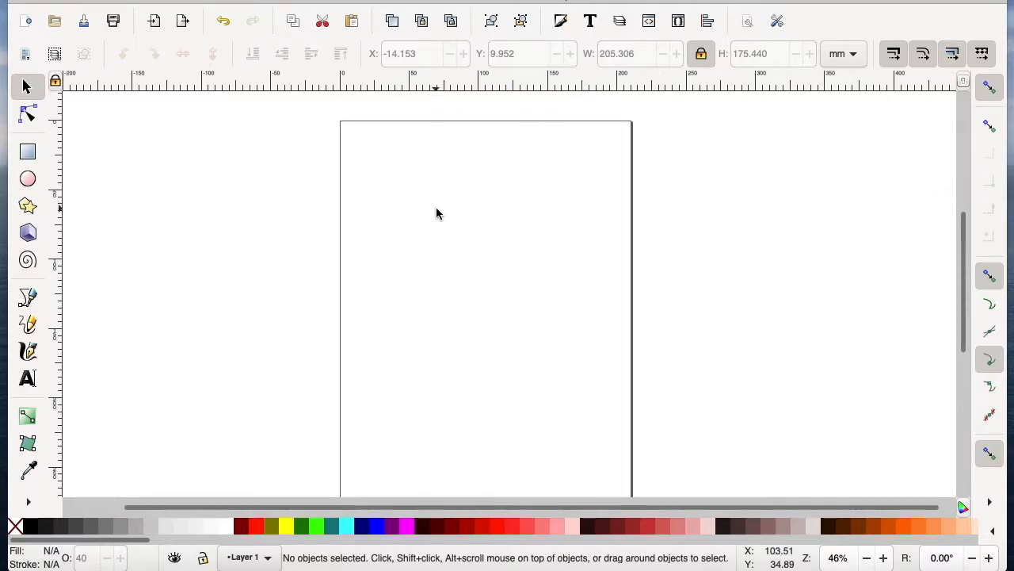
pyautogui.scroll(-1, 436, 212)
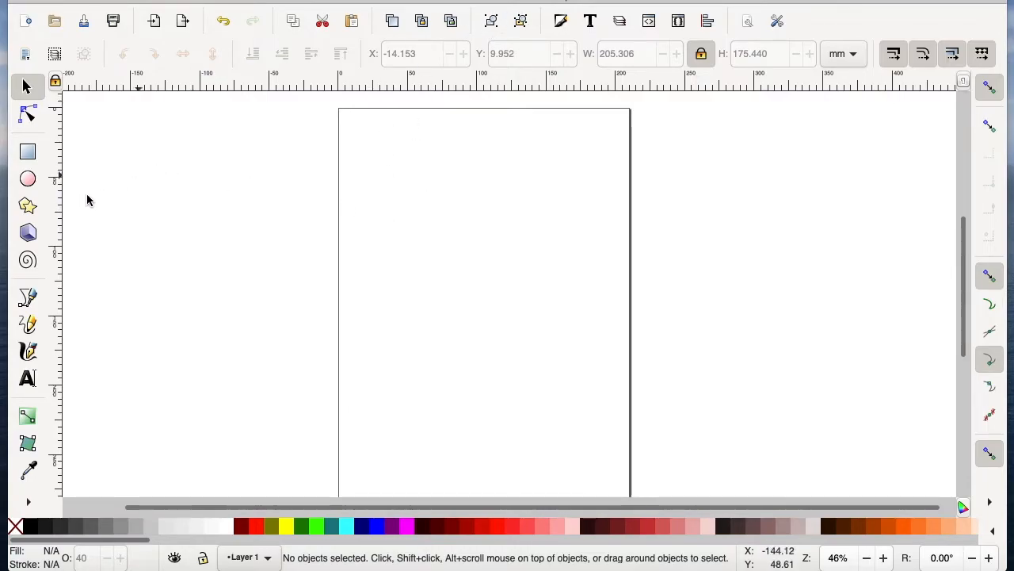
# Draw an ellipse about 107 by 94 mm on the upper part of the page and set its opacity to 100%.
pyautogui.click(30, 183)
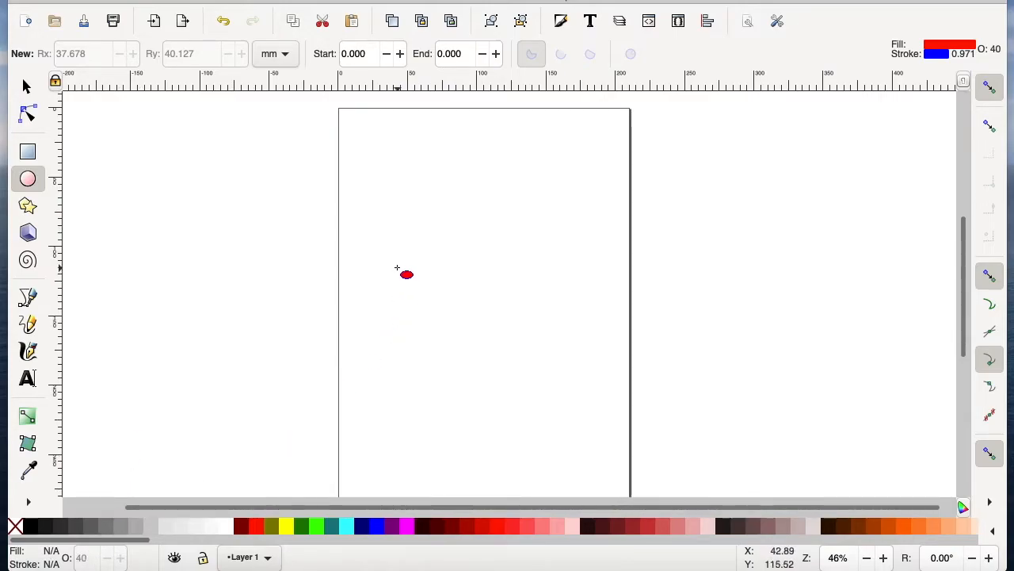
pyautogui.moveTo(390, 173)
pyautogui.mouseDown()
pyautogui.moveTo(432, 240)
pyautogui.moveTo(500, 283)
pyautogui.moveTo(420, 194)
pyautogui.moveTo(535, 298)
pyautogui.mouseUp()
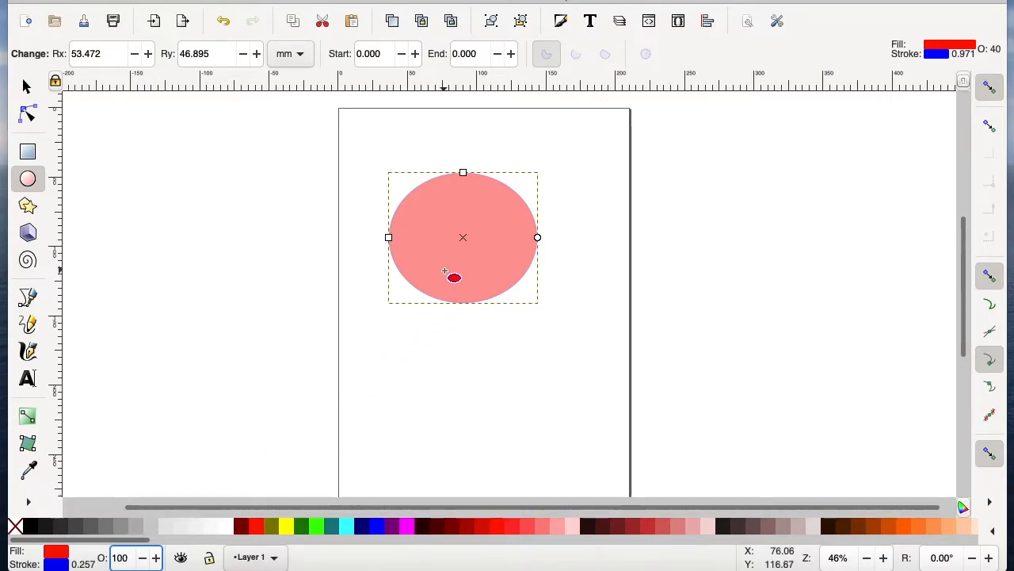
pyautogui.click(33, 91)
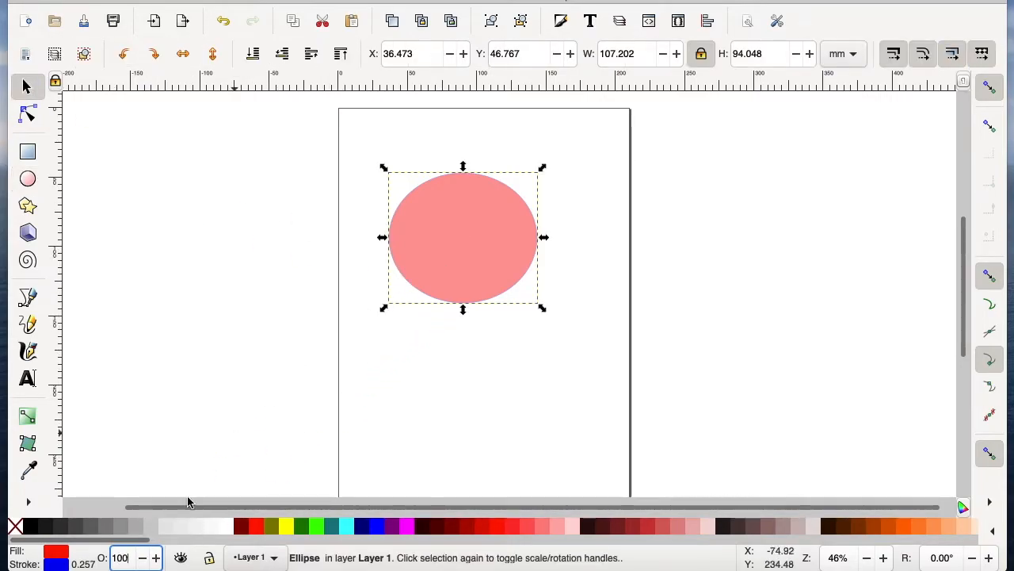
pyautogui.press('Return')
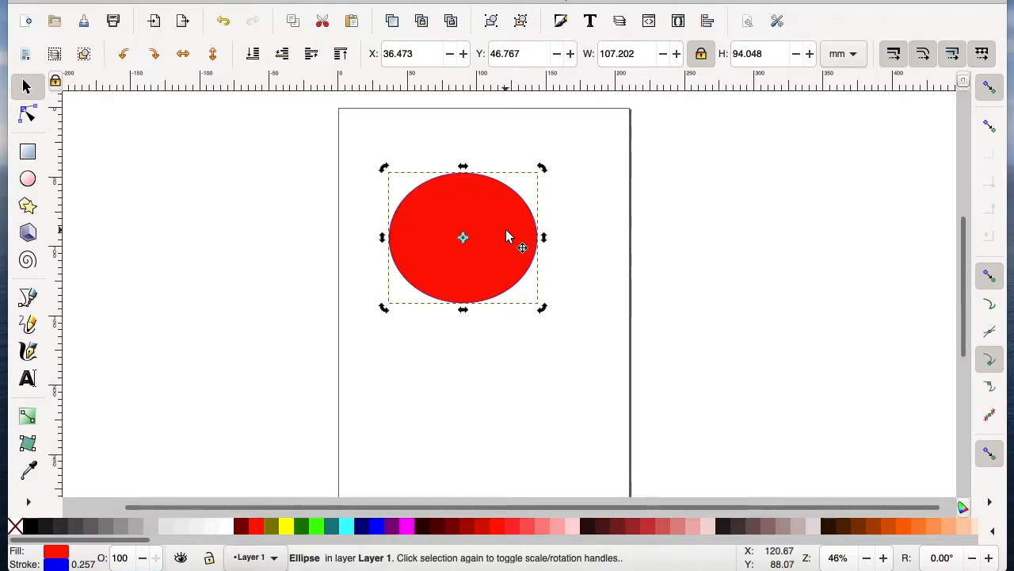
pyautogui.click(528, 286)
pyautogui.click(513, 255)
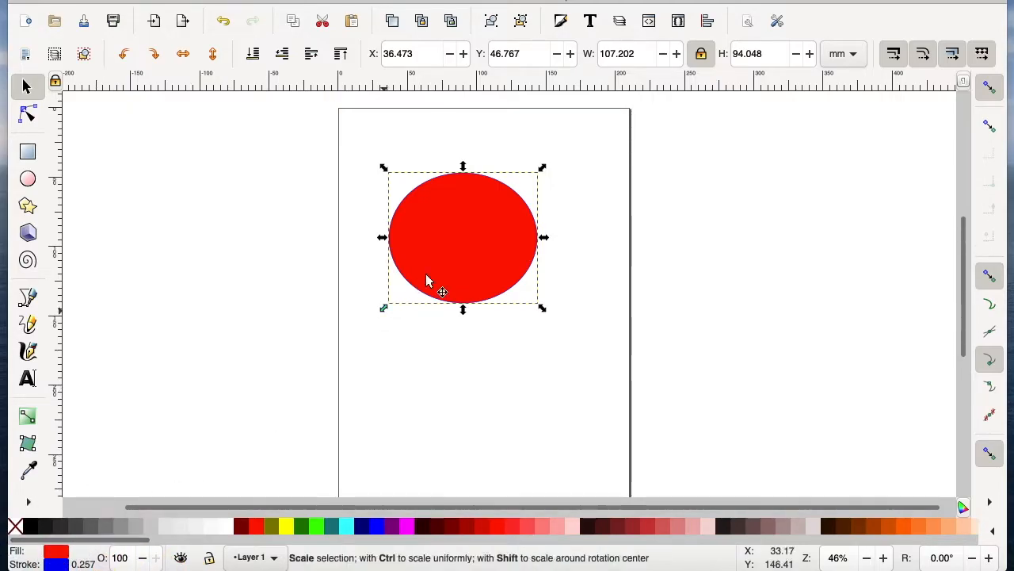
pyautogui.click(468, 238)
pyautogui.click(498, 228)
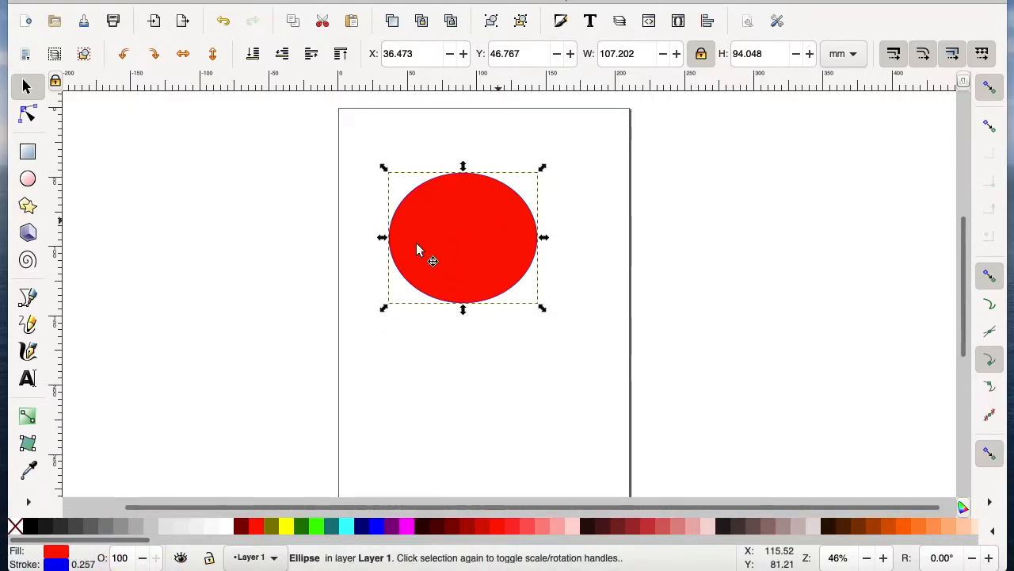
# Fill the ellipse with yellow and remove its stroke.
pyautogui.click(287, 529)
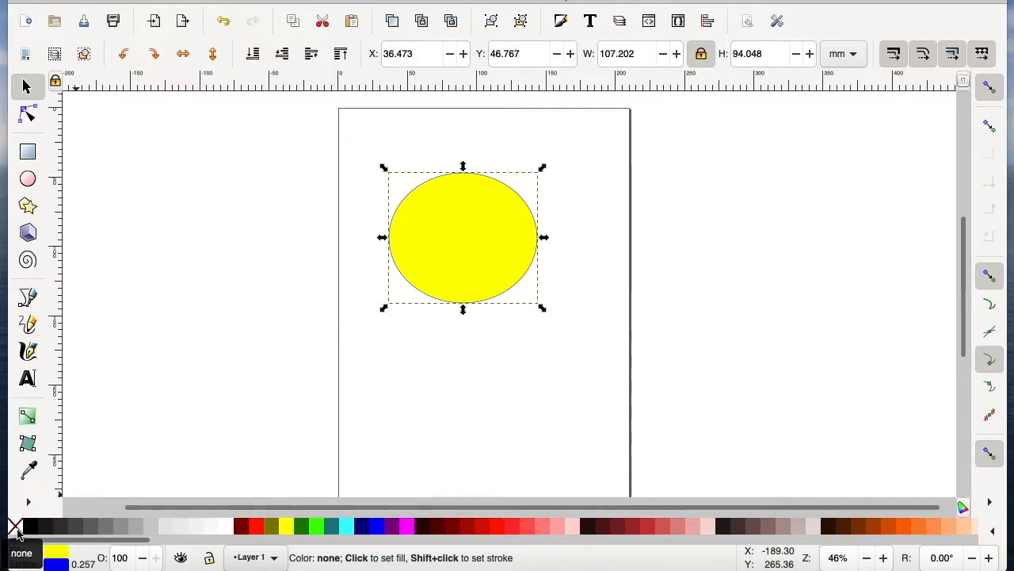
pyautogui.keyDown('shift'); pyautogui.click(16, 527); pyautogui.keyUp('shift')
pyautogui.click(593, 286)
pyautogui.click(496, 252)
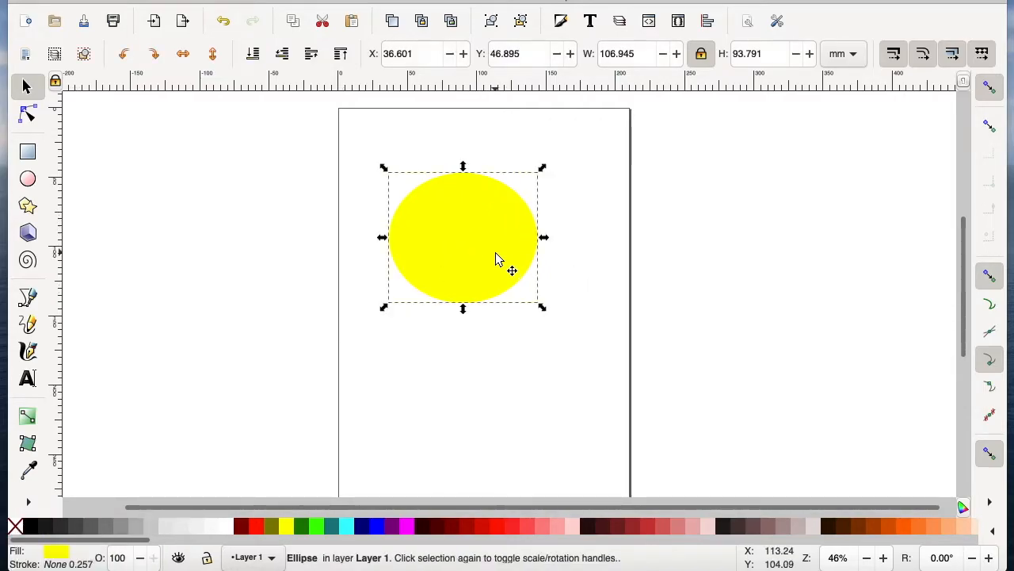
# Set the ellipse's width to 100 mm with its proportions locked, and deselect it.
pyautogui.tripleClick(638, 55)
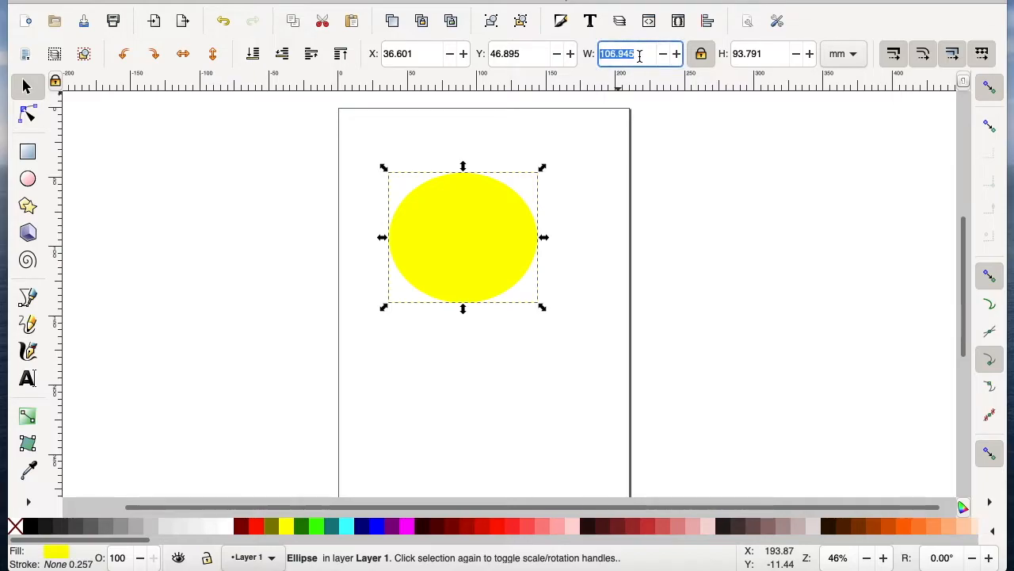
pyautogui.write('100')
pyautogui.press('Return')
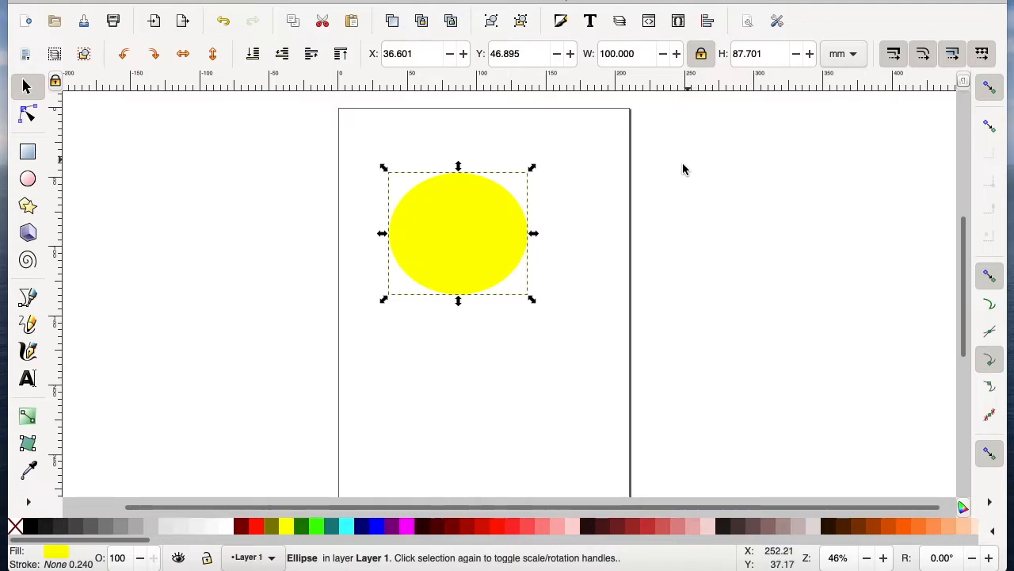
pyautogui.click(618, 231)
# Draw a rectangle about 97 by 154 mm from the ellipse's middle downward, and square off its rounded corners.
pyautogui.scroll(-3, 551, 342)
pyautogui.click(28, 151)
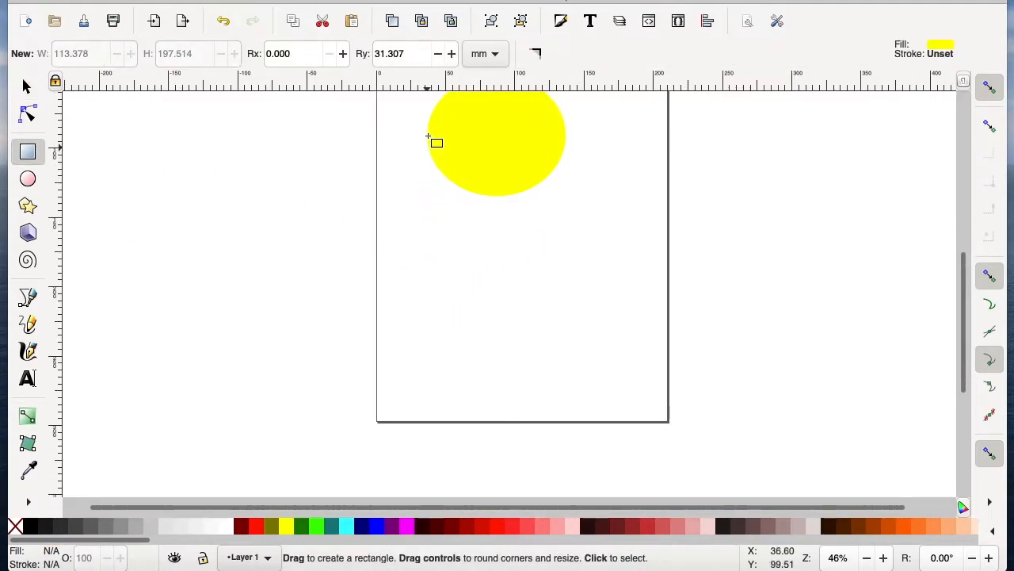
pyautogui.moveTo(426, 138); pyautogui.dragTo(561, 350)
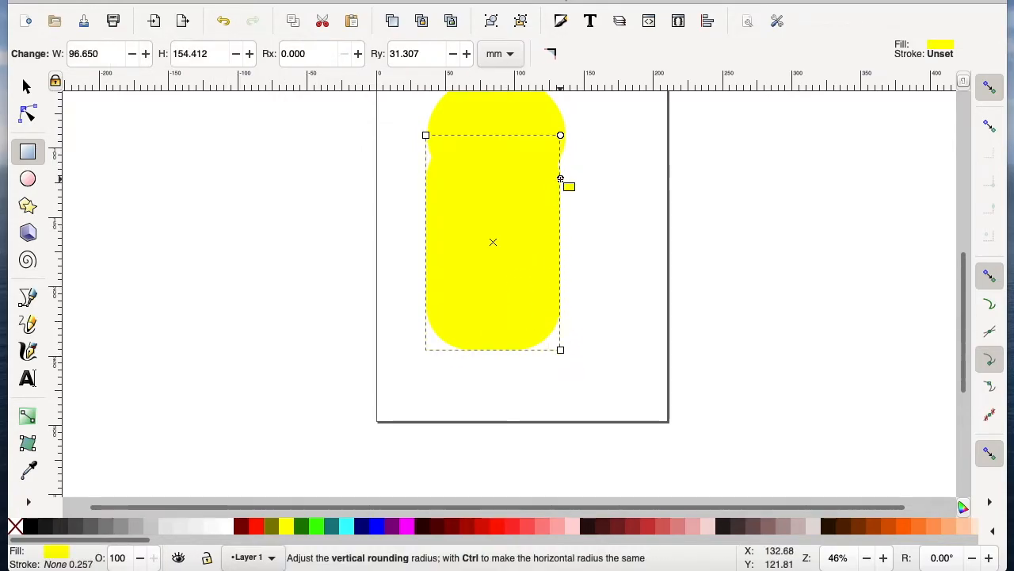
pyautogui.moveTo(560, 179); pyautogui.dragTo(553, 103)
pyautogui.click(26, 86)
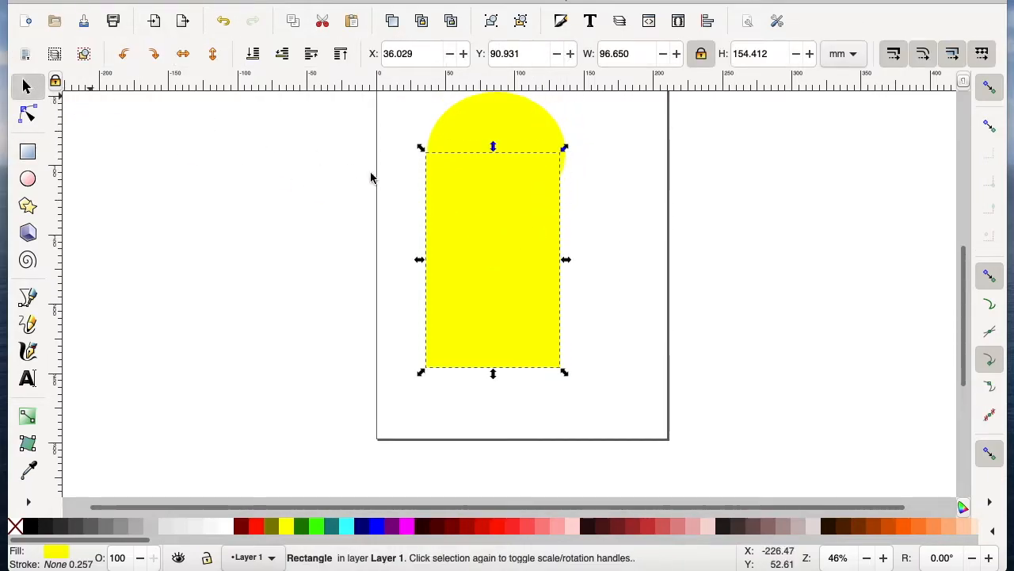
# Set the rectangle's width to 100 mm and position it over the ellipse's lower half to form an arch shape.
pyautogui.moveTo(442, 218); pyautogui.dragTo(646, 253)
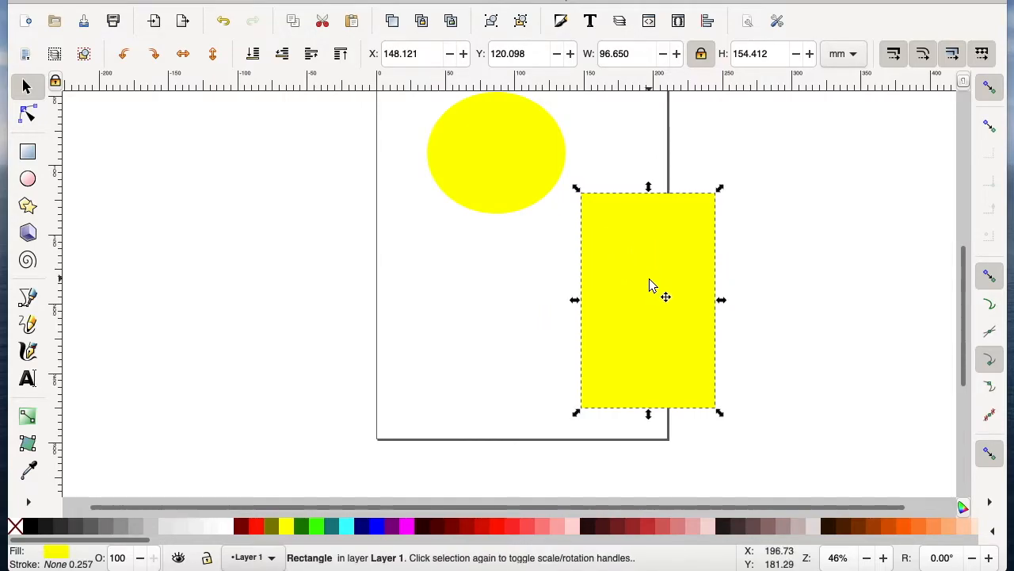
pyautogui.moveTo(671, 266); pyautogui.dragTo(512, 264)
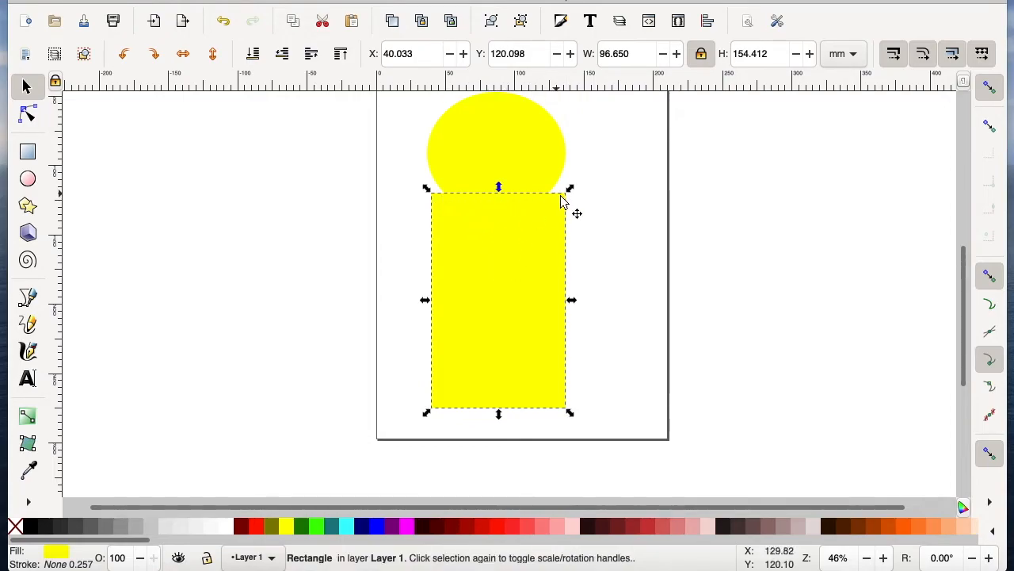
pyautogui.tripleClick(635, 53)
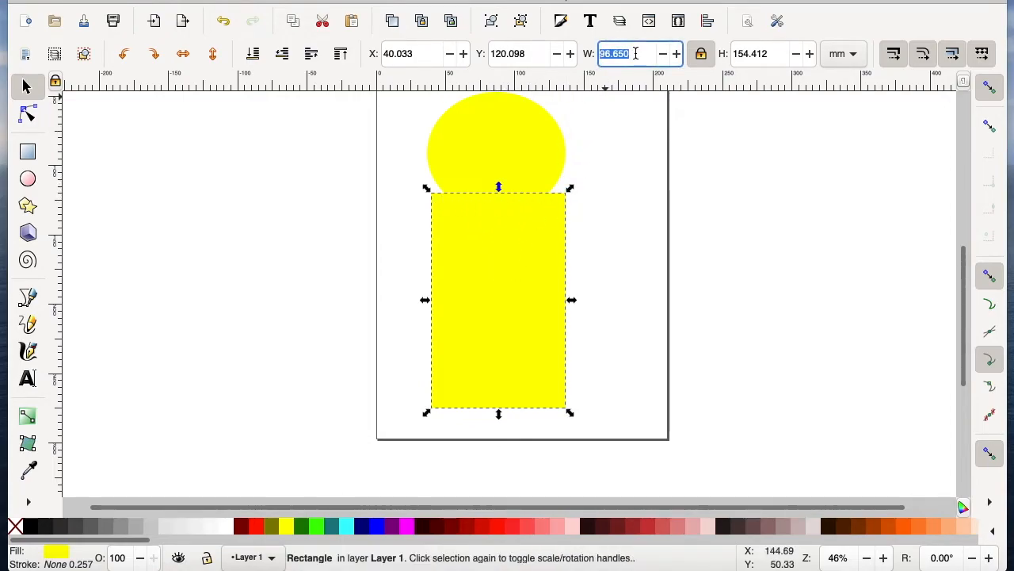
pyautogui.write('100')
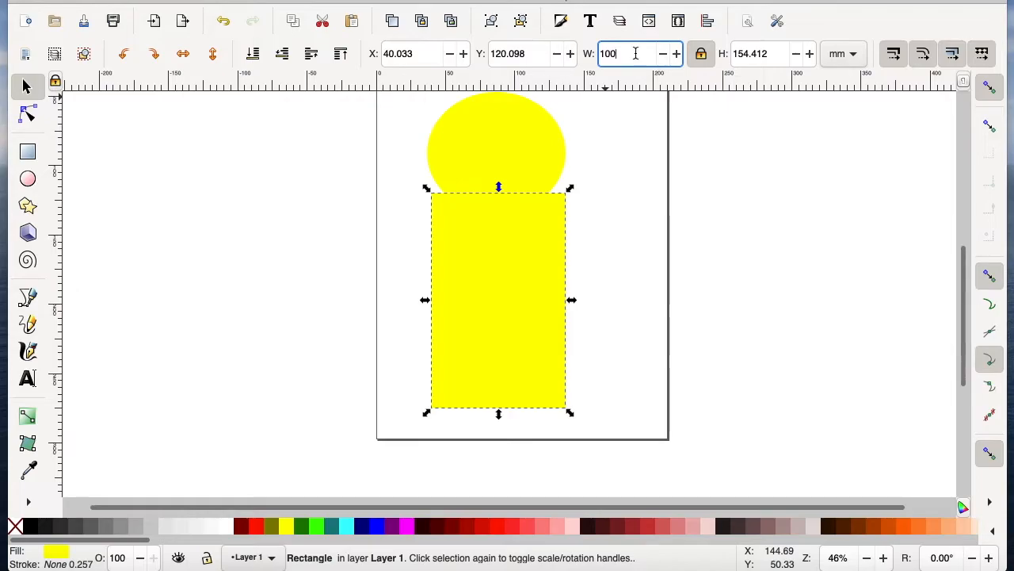
pyautogui.press('Return')
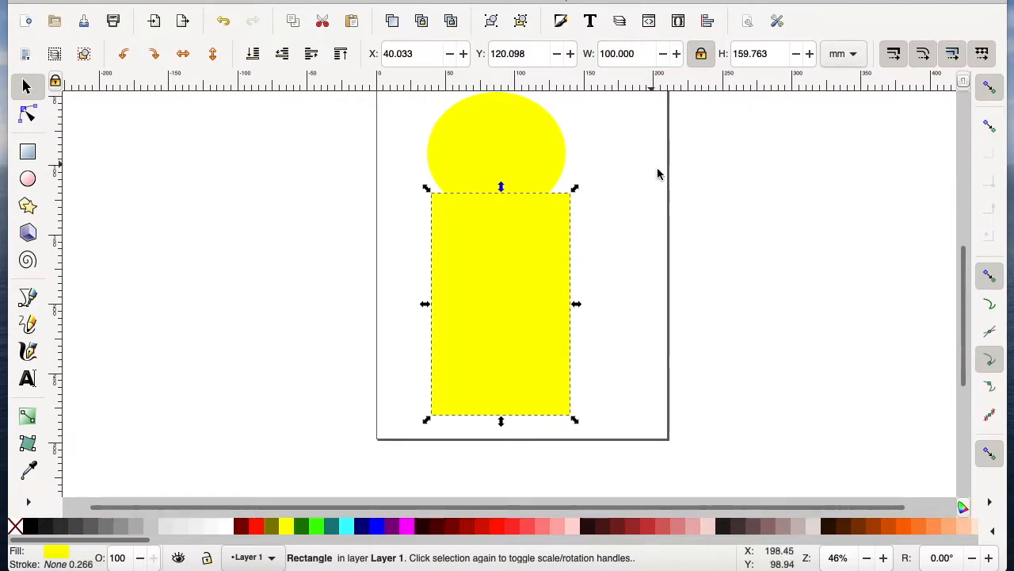
pyautogui.moveTo(535, 229); pyautogui.dragTo(529, 192)
pyautogui.click(627, 220)
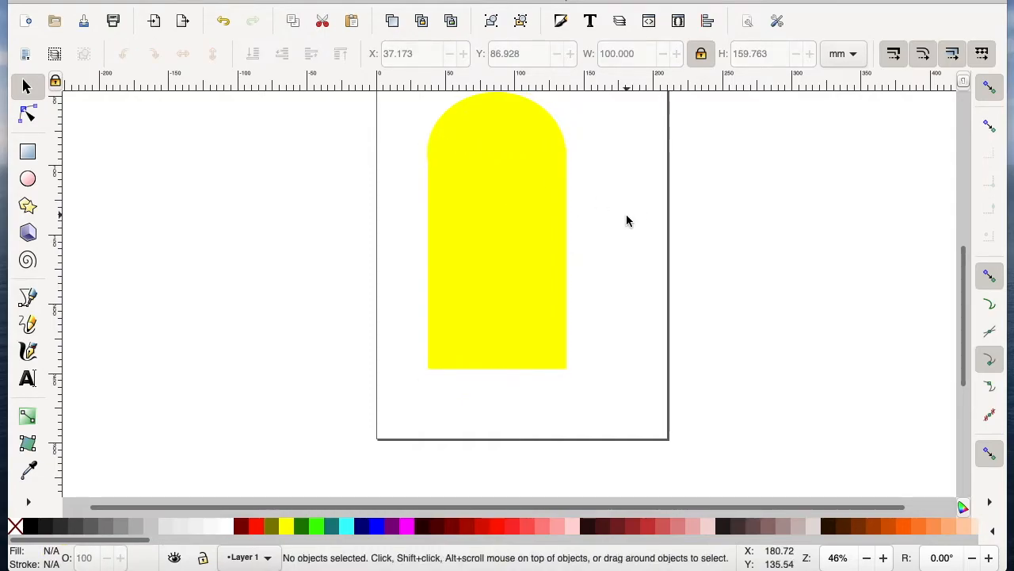
# Unlock the width-to-height ratio, and select and deselect the rectangle on its own.
pyautogui.scroll(2, 626, 220)
pyautogui.click(523, 301)
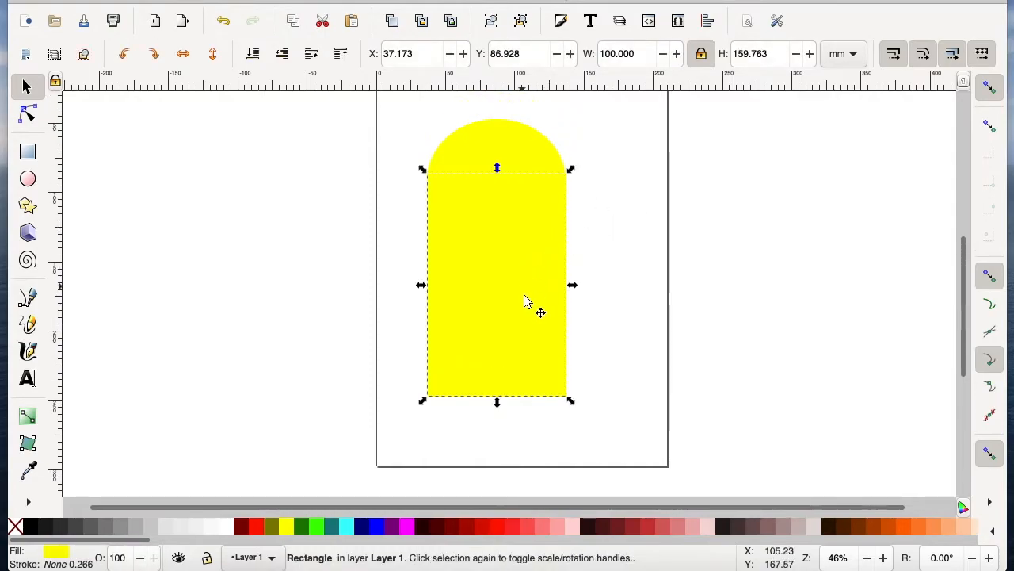
pyautogui.click(625, 267)
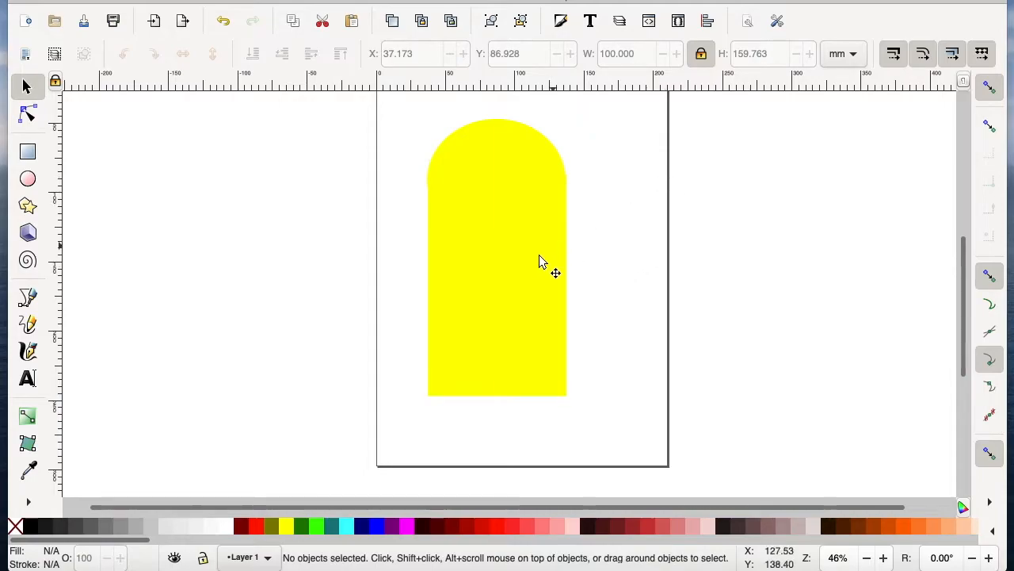
pyautogui.click(540, 262)
pyautogui.click(611, 291)
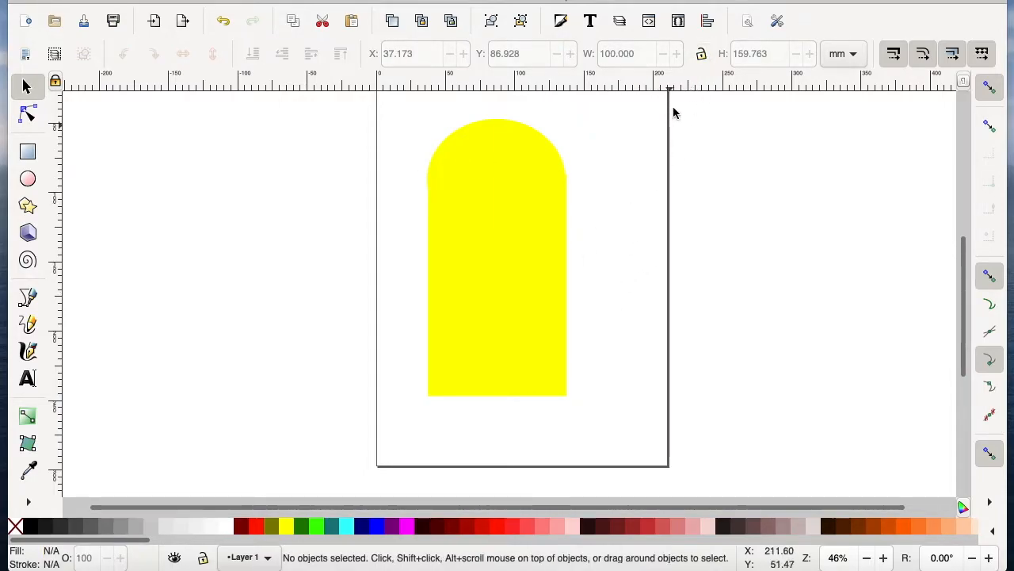
pyautogui.click(552, 353)
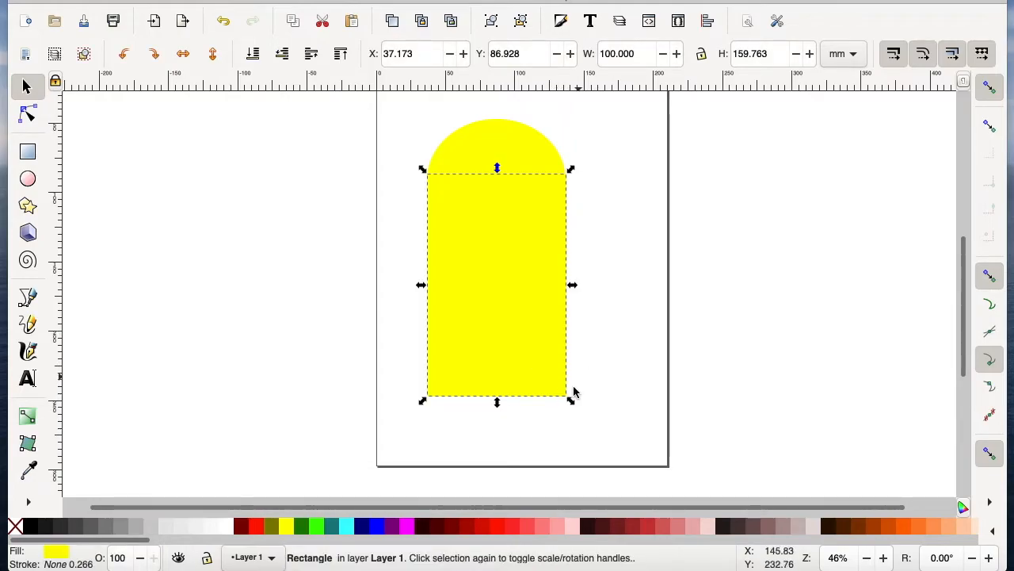
pyautogui.click(611, 317)
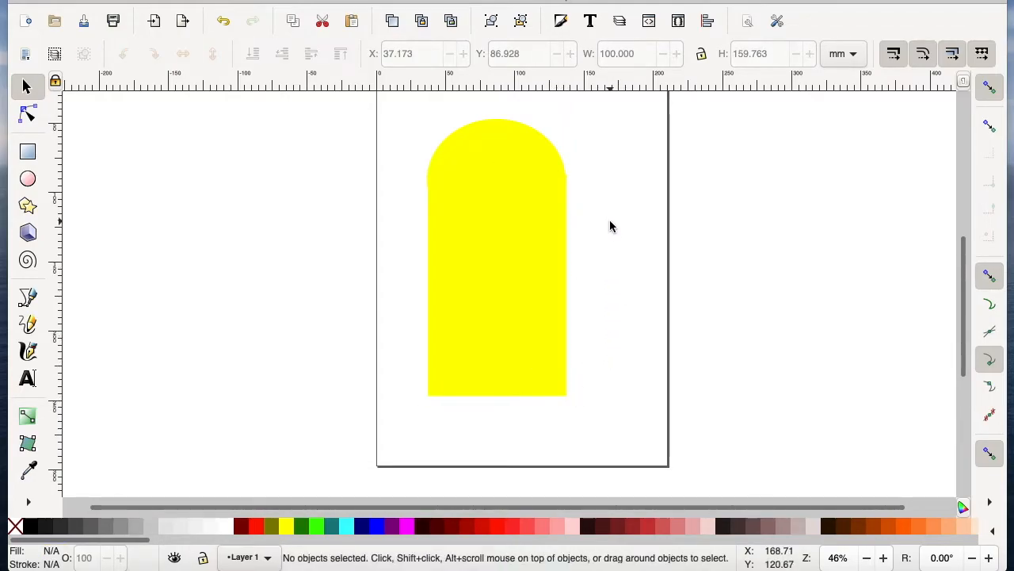
pyautogui.click(512, 202)
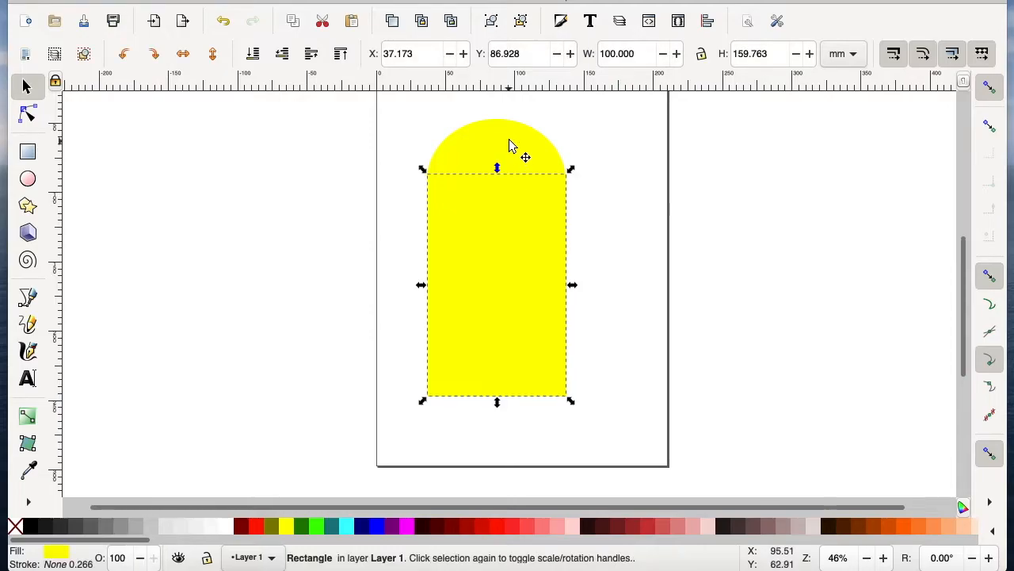
pyautogui.click(589, 188)
# Select the ellipse and rectangle together by enclosing both in a selection box.
pyautogui.moveTo(600, 113); pyautogui.dragTo(409, 406)
pyautogui.click(615, 139)
pyautogui.moveTo(594, 113); pyautogui.dragTo(387, 424)
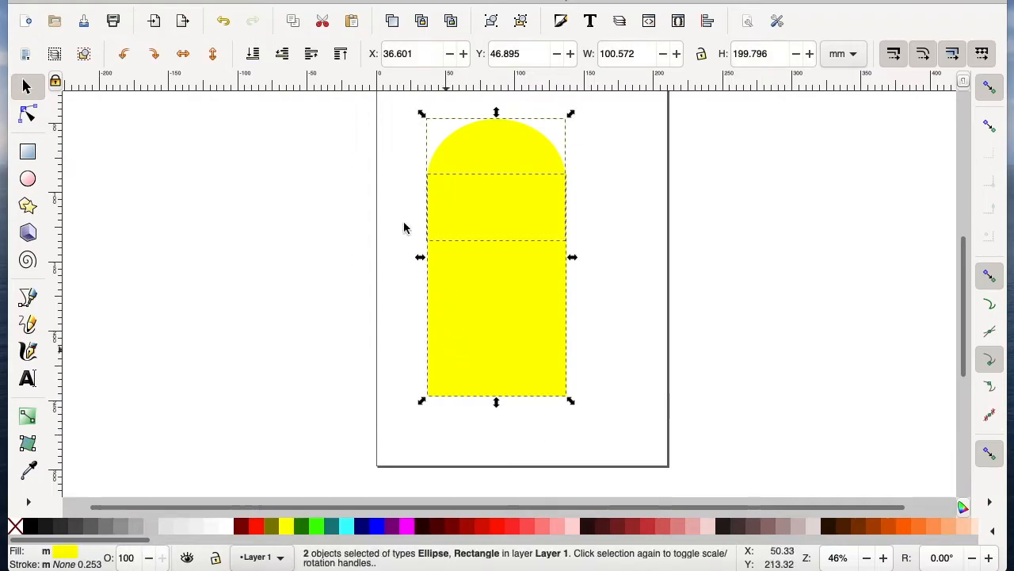
pyautogui.click(384, 115)
pyautogui.moveTo(398, 107); pyautogui.dragTo(622, 452)
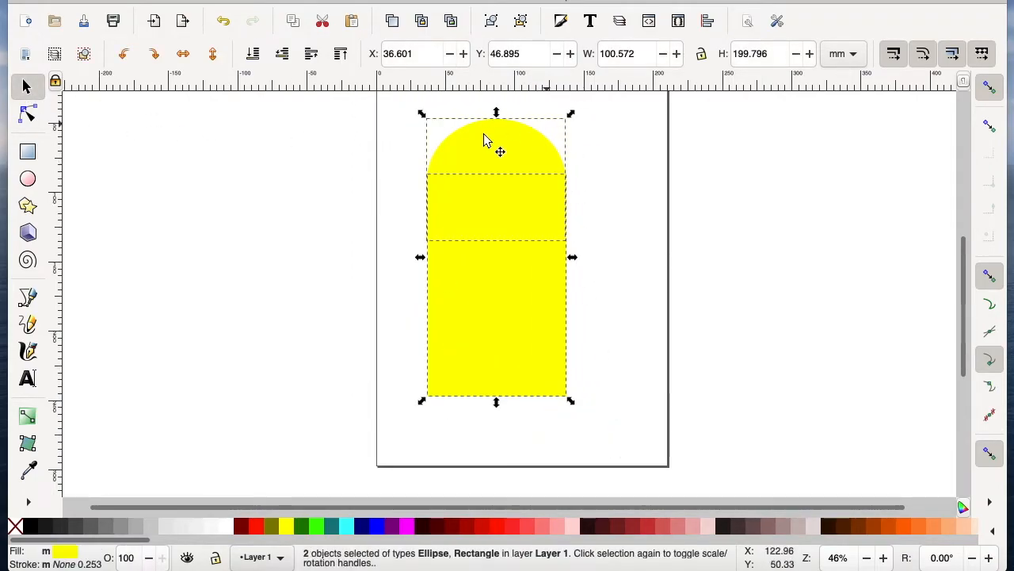
# Centre the ellipse and rectangle on a common vertical axis relative to the selection area, and make them a clip group.
pyautogui.click(709, 25)
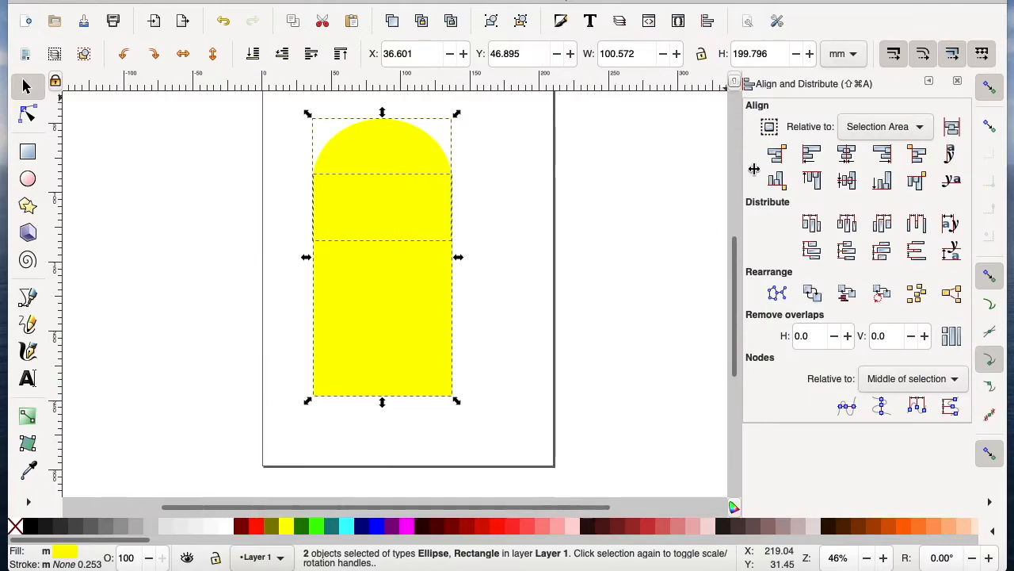
pyautogui.click(847, 153)
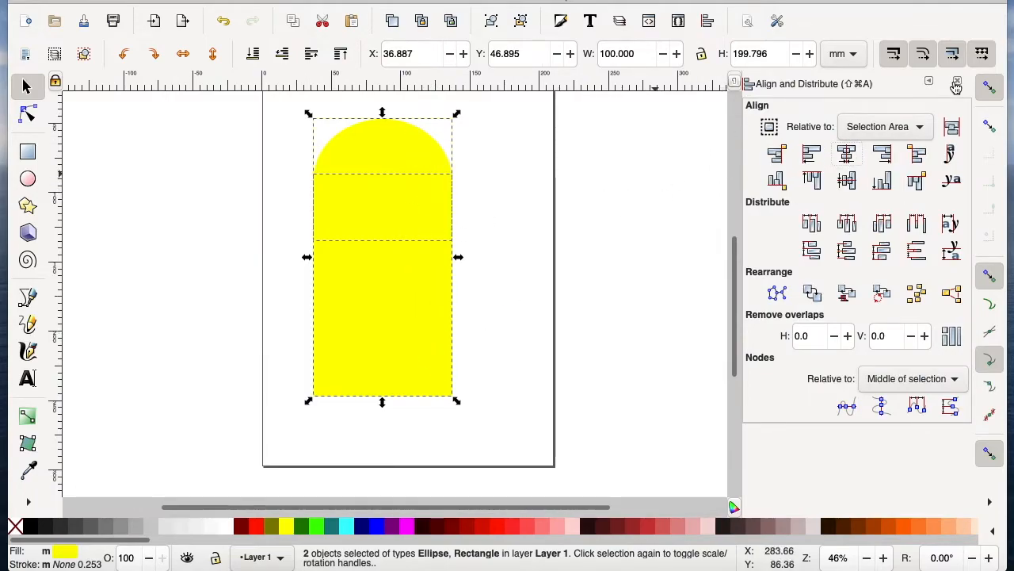
pyautogui.click(957, 83)
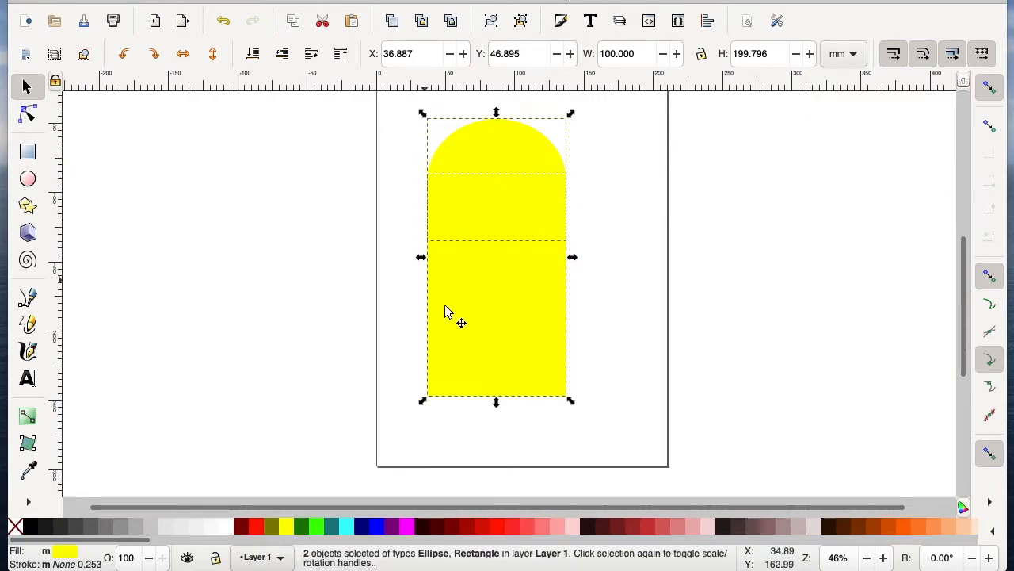
pyautogui.rightClick(494, 223)
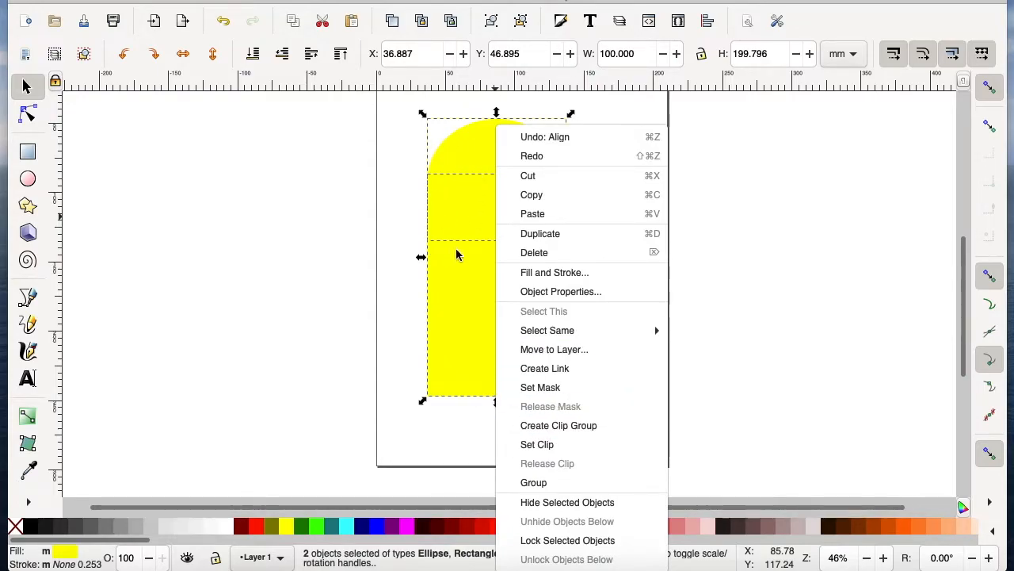
pyautogui.click(579, 427)
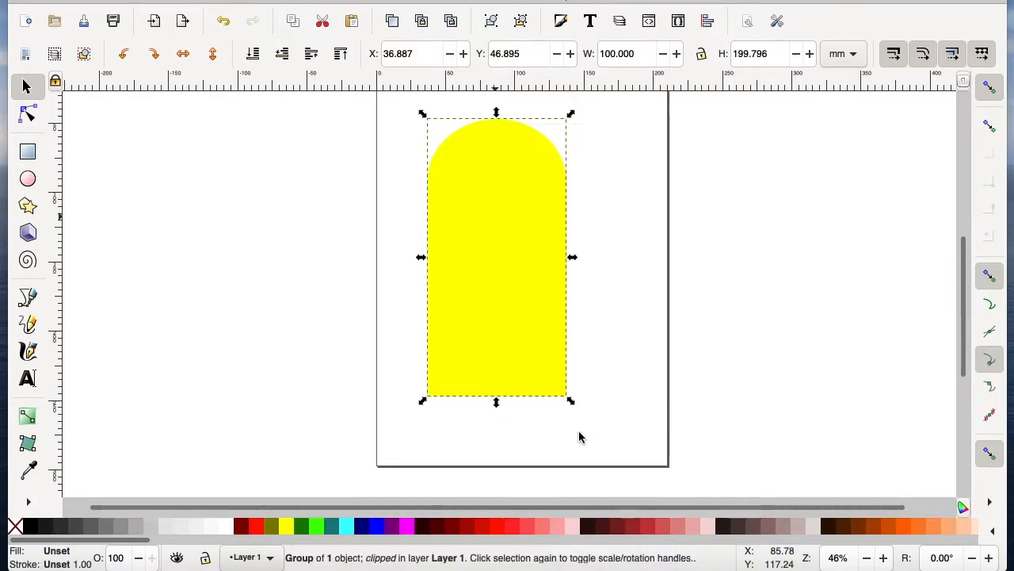
# Undo the clip group, and merge the ellipse and rectangle into one arch-shaped path with a Union.
pyautogui.click(532, 225)
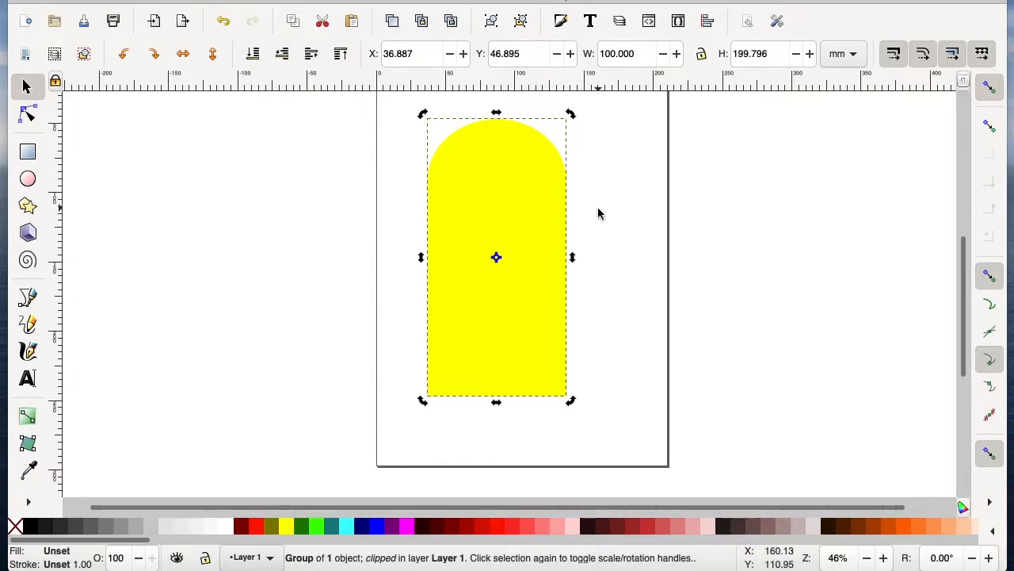
pyautogui.hotkey('ctrl', 'z')
pyautogui.moveTo(419, 105); pyautogui.dragTo(599, 459)
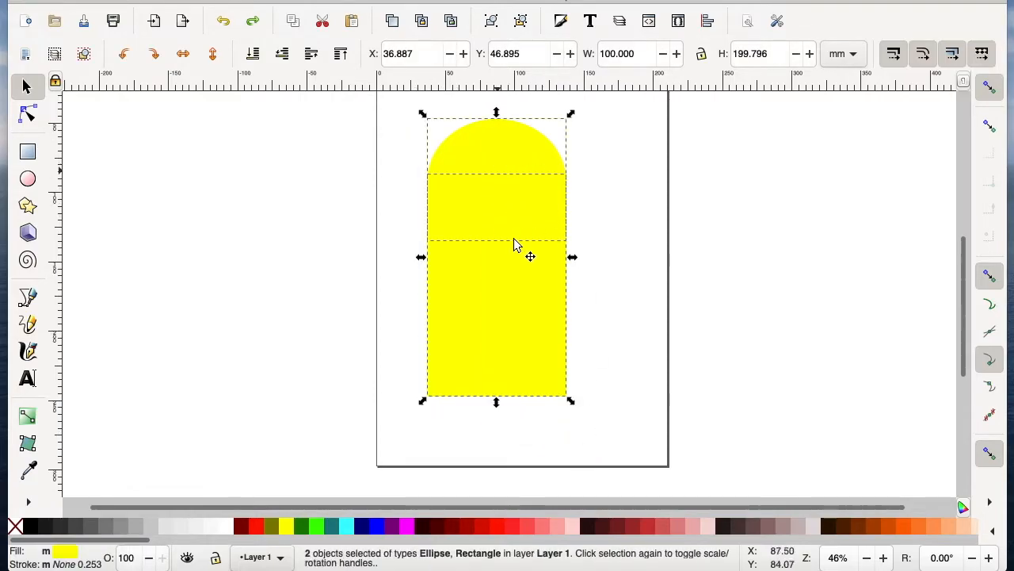
pyautogui.click(316, 1)
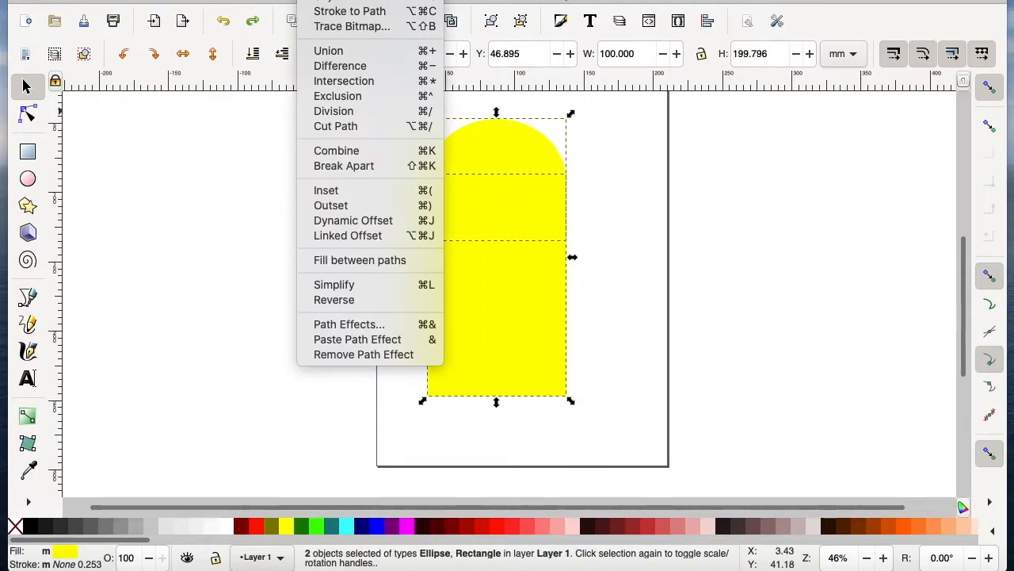
pyautogui.click(339, 53)
pyautogui.press('Escape')
pyautogui.click(502, 290)
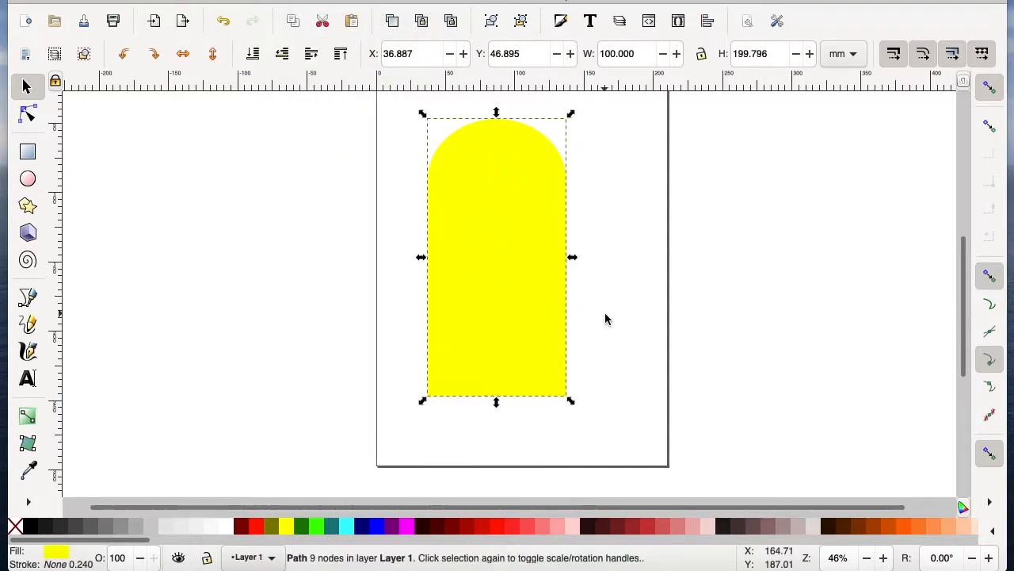
# Draw a small ellipse about 17 mm wide and 30 mm high overlapping the arch's lower-left corner.
pyautogui.click(27, 180)
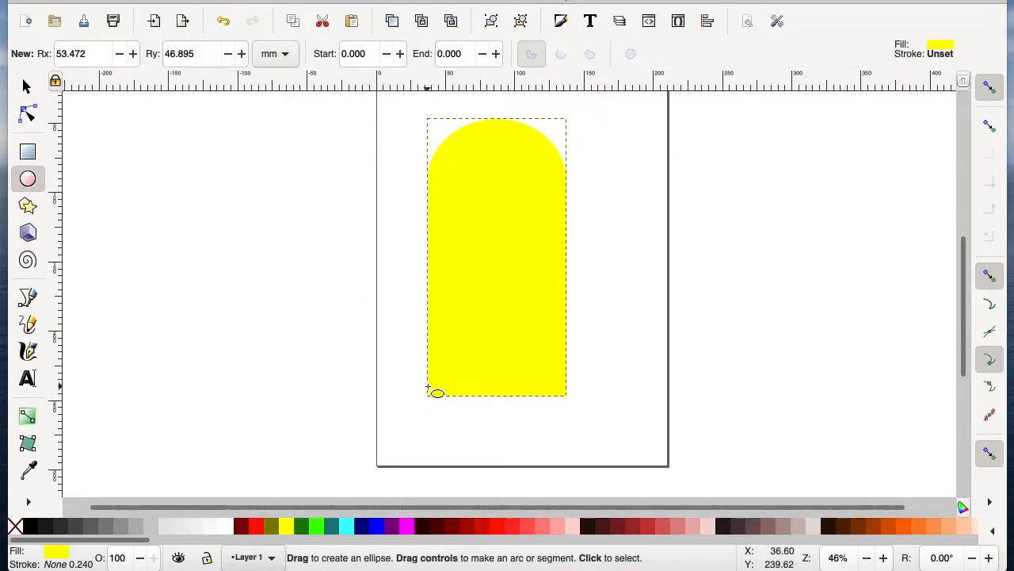
pyautogui.moveTo(427, 395); pyautogui.dragTo(457, 438)
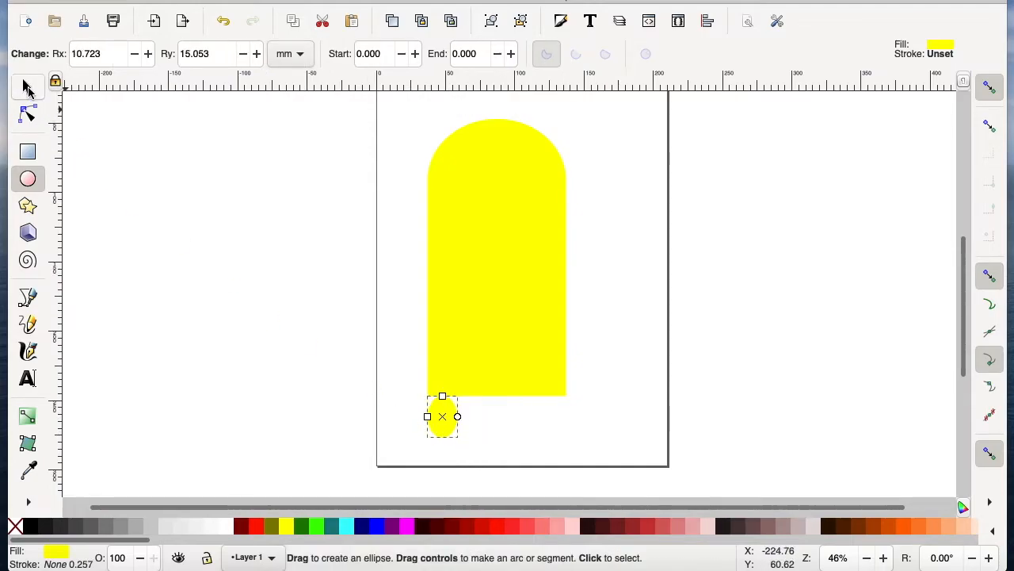
pyautogui.click(26, 87)
pyautogui.moveTo(442, 417)
pyautogui.mouseDown()
pyautogui.moveTo(442, 396)
pyautogui.moveTo(479, 403)
pyautogui.moveTo(448, 406)
pyautogui.mouseUp()
pyautogui.click(473, 415)
# Select the small ellipse and the arch together, and align their left edges to the right edge of the selection area.
pyautogui.click(445, 401)
pyautogui.keyDown('shift'); pyautogui.click(476, 311); pyautogui.keyUp('shift')
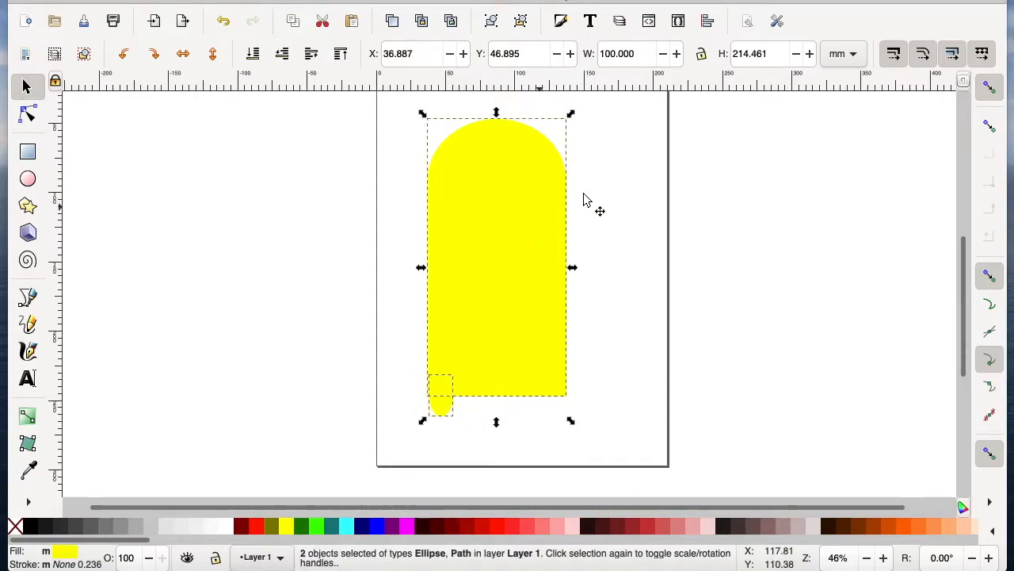
pyautogui.click(708, 22)
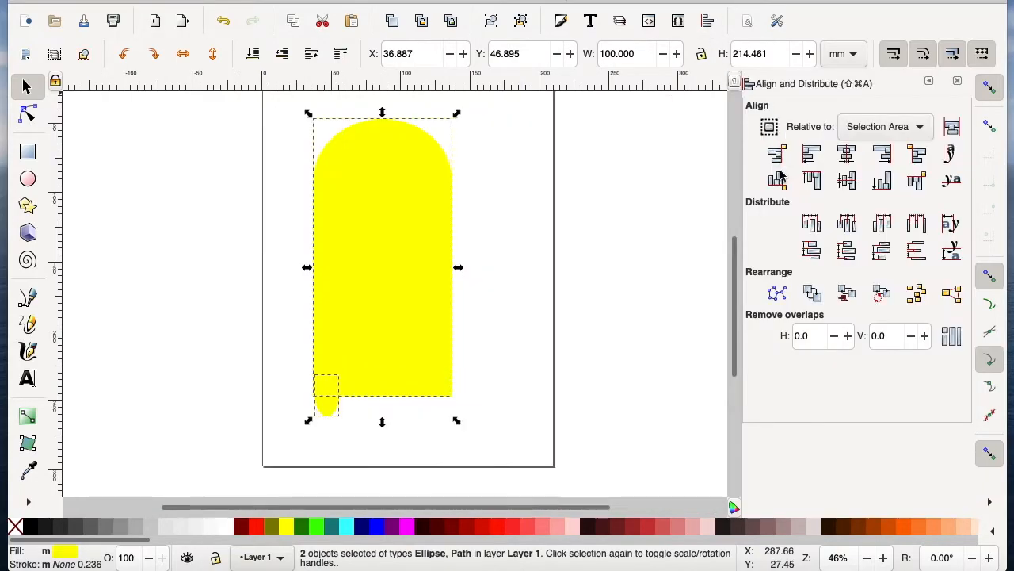
pyautogui.click(917, 156)
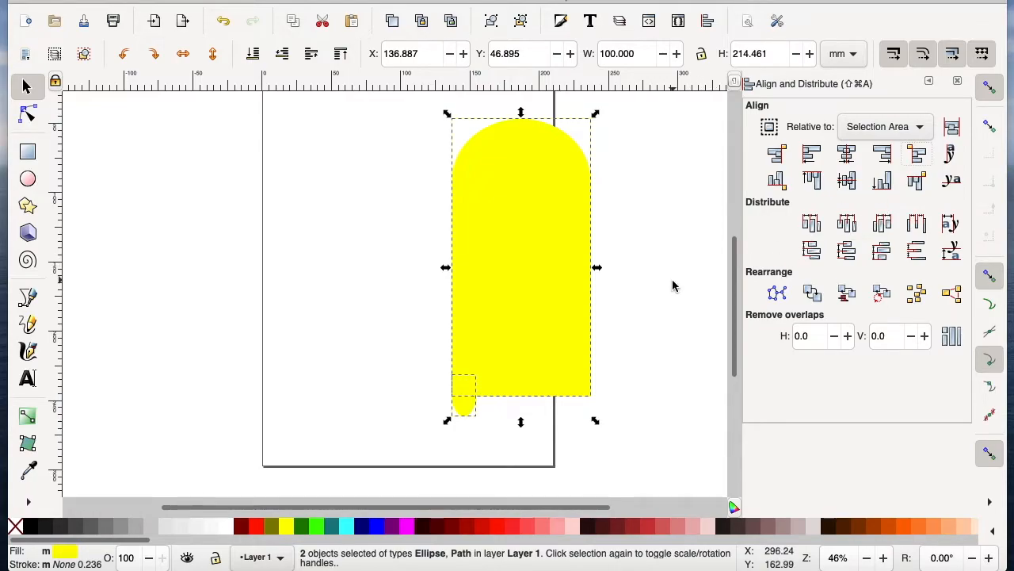
# Select the small ellipse and the arch together and move them back onto the page, leaving the arch roughly centred.
pyautogui.click(657, 332)
pyautogui.moveTo(618, 247); pyautogui.dragTo(407, 479)
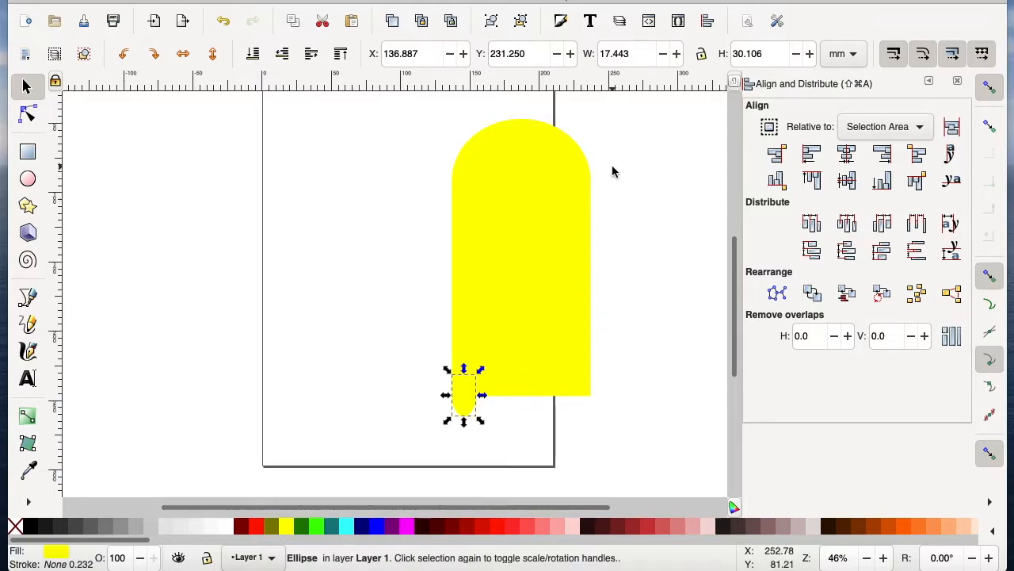
pyautogui.keyDown('shift'); pyautogui.click(562, 169); pyautogui.keyUp('shift')
pyautogui.moveTo(562, 267); pyautogui.dragTo(430, 265)
pyautogui.click(523, 341)
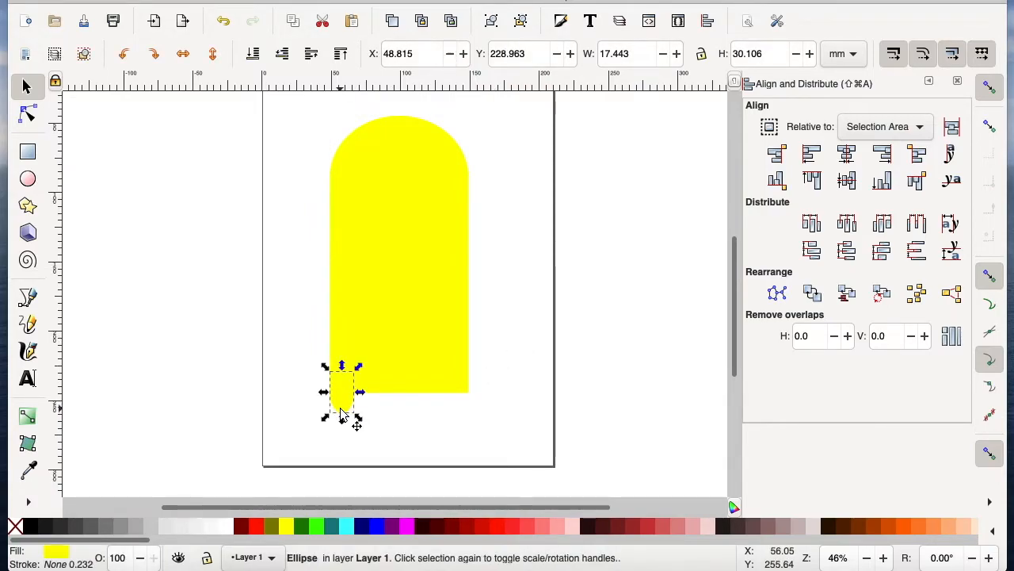
# Place copies of the small ellipse along the arch's bottom edge to form a row of five.
pyautogui.moveTo(342, 408); pyautogui.dragTo(464, 408)
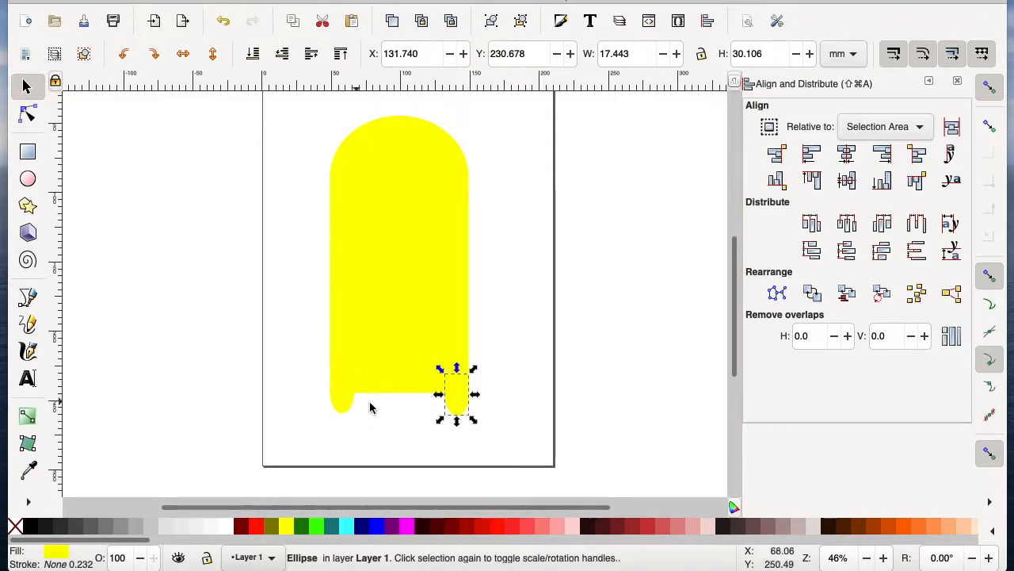
pyautogui.press('super+z')
pyautogui.moveTo(346, 407); pyautogui.dragTo(441, 406)
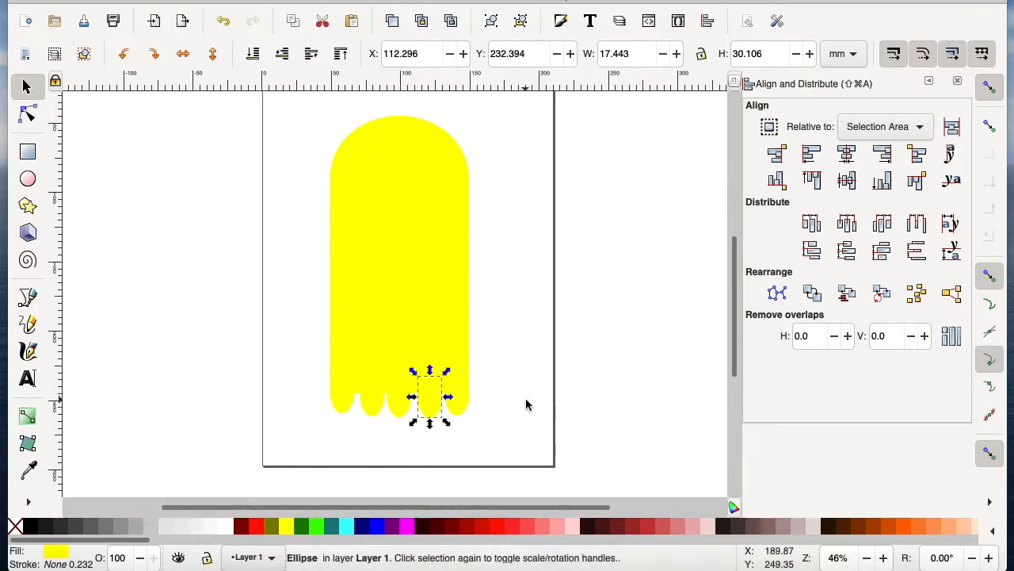
pyautogui.click(526, 405)
# Select the five small ellipses, centre them on a common horizontal axis, and distribute their centres evenly across the row.
pyautogui.moveTo(505, 340); pyautogui.dragTo(288, 450)
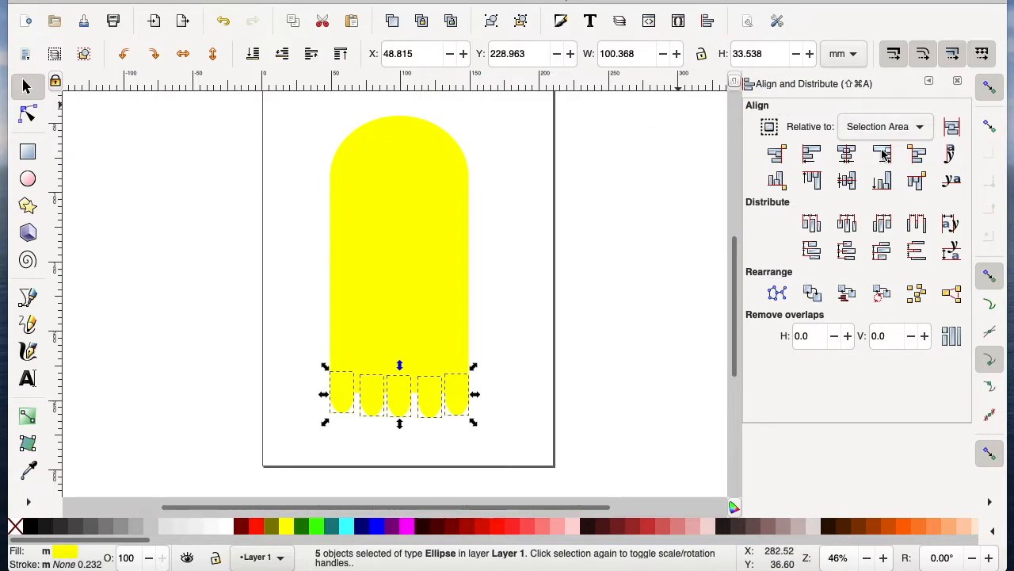
pyautogui.click(847, 182)
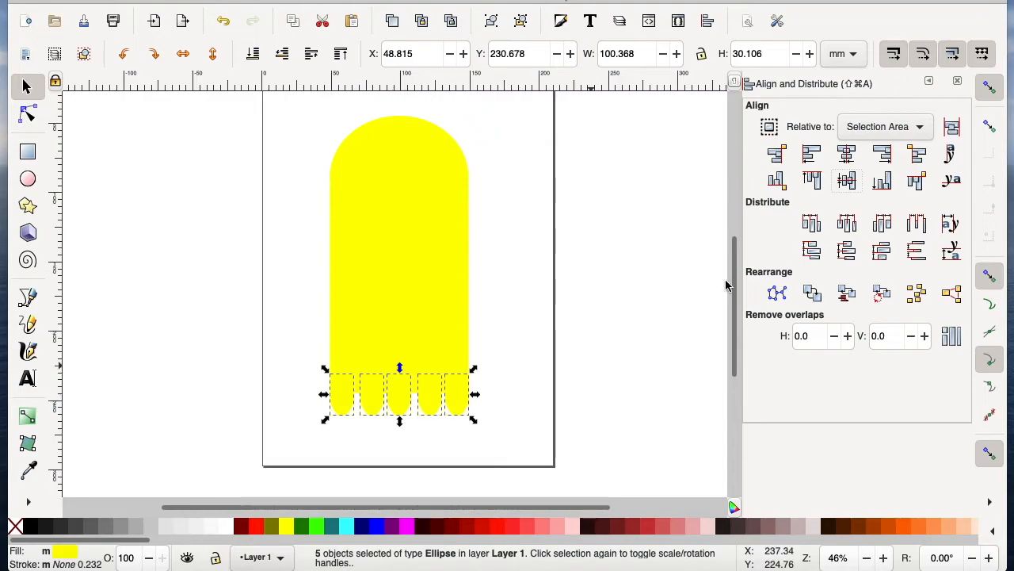
pyautogui.click(847, 228)
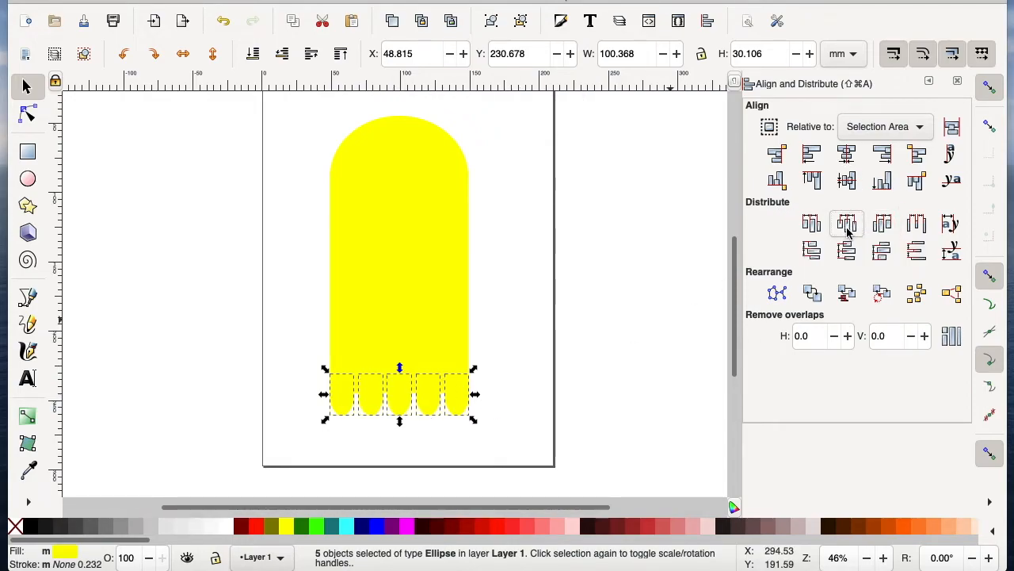
pyautogui.click(574, 382)
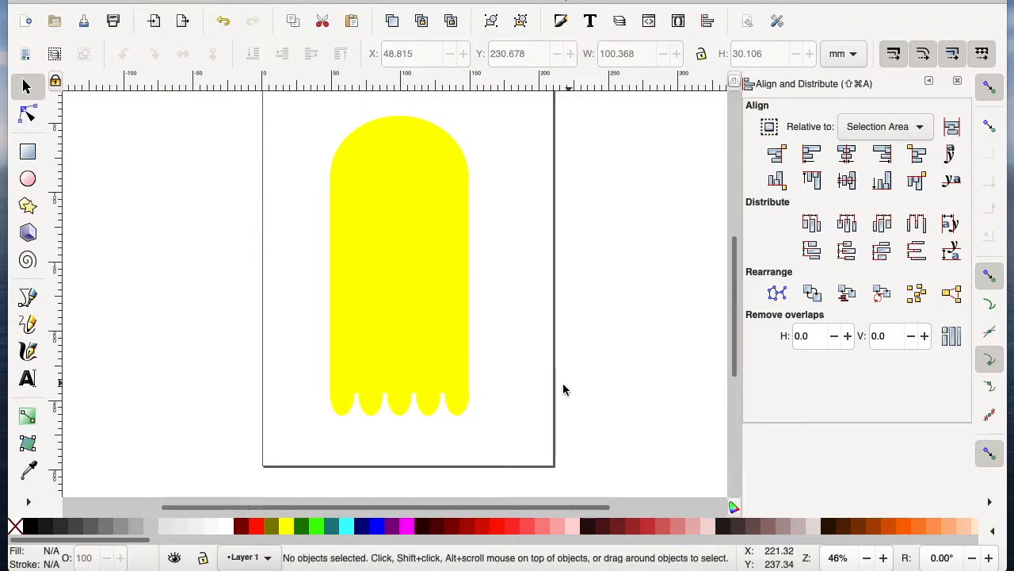
# Merge the arch and the five small ellipses into one path with a Union, and close the Align and Distribute settings.
pyautogui.moveTo(488, 112); pyautogui.dragTo(357, 435)
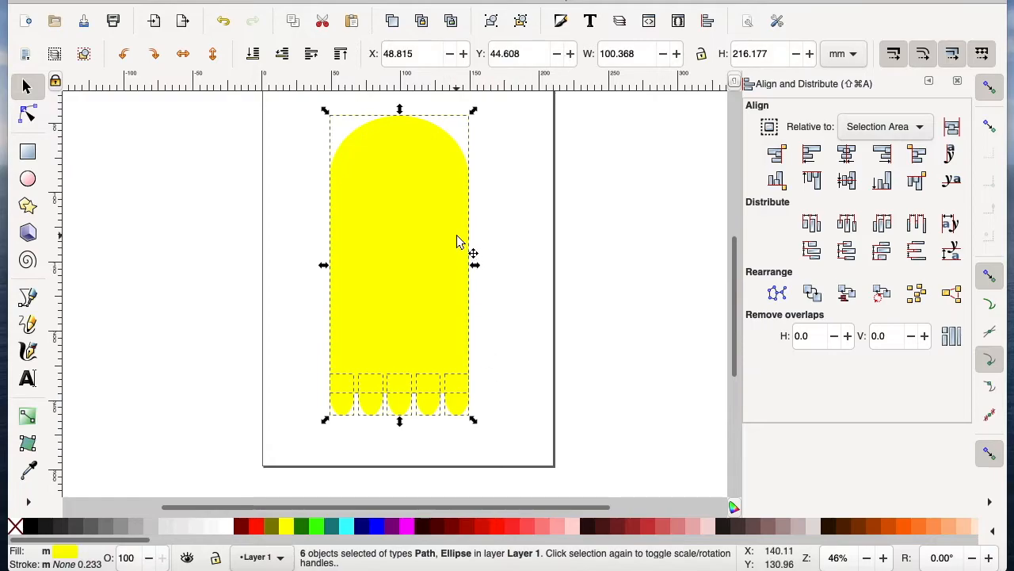
pyautogui.click(315, 1)
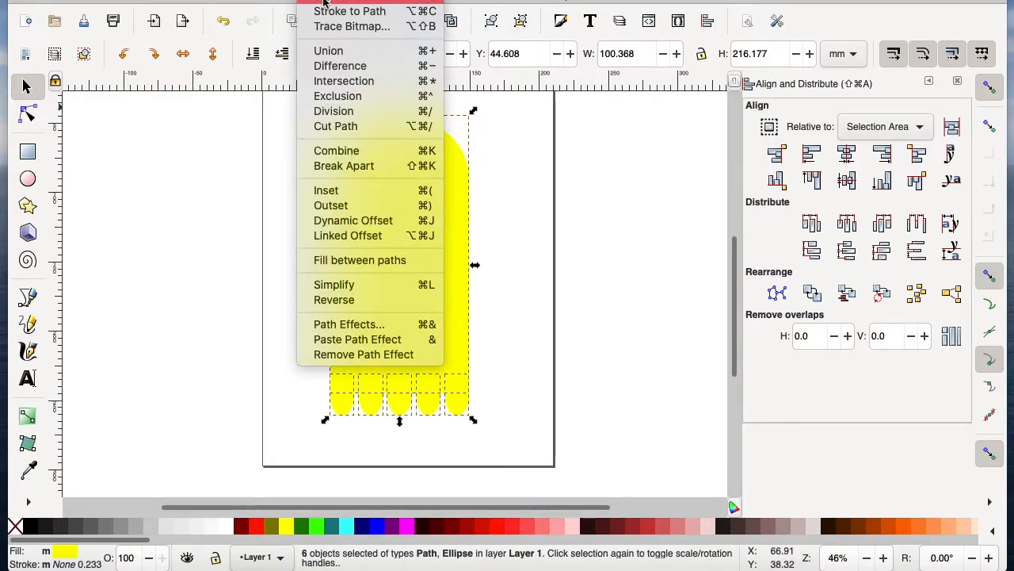
pyautogui.click(343, 52)
pyautogui.click(512, 340)
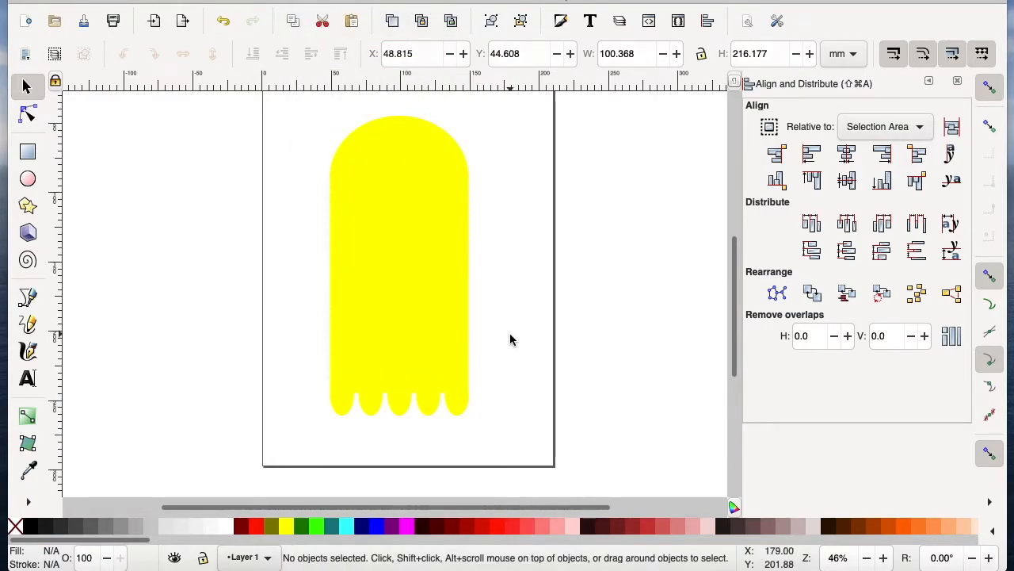
pyautogui.scroll(1, 568, 298)
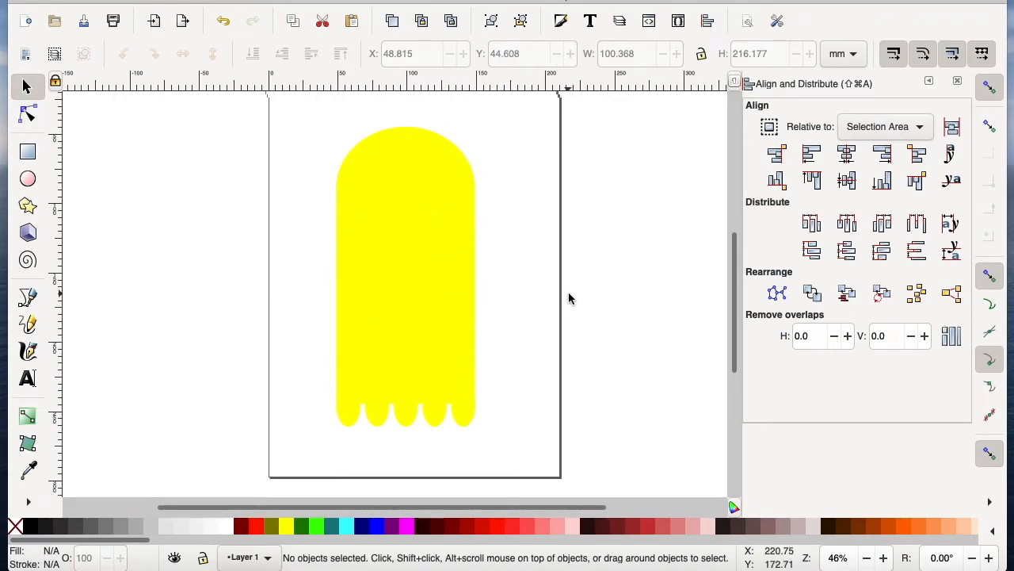
pyautogui.click(957, 81)
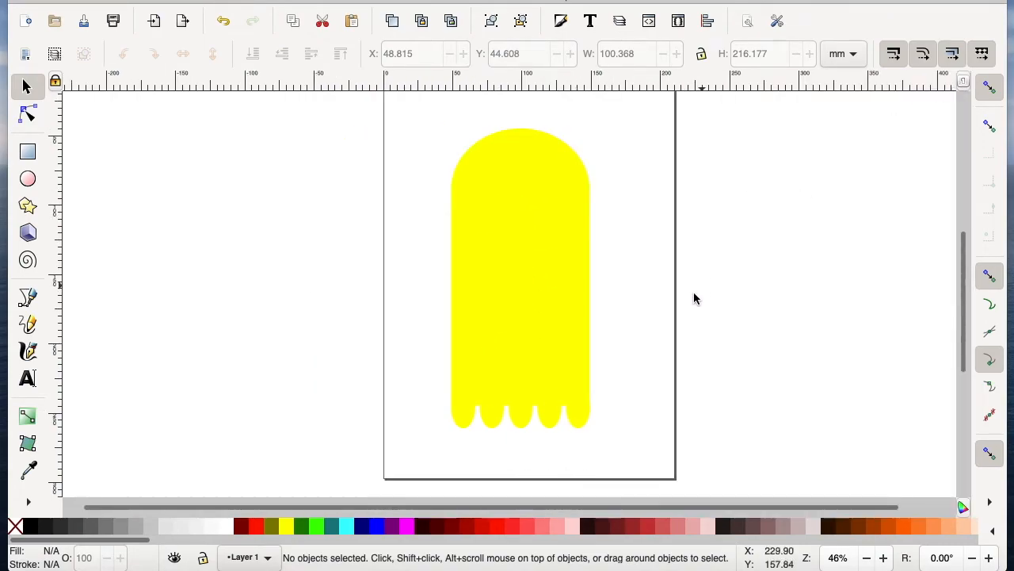
# Draw an ellipse outside the page beside the ghost-like shape and adjust its height to make a circle about 71 mm across.
pyautogui.click(537, 217)
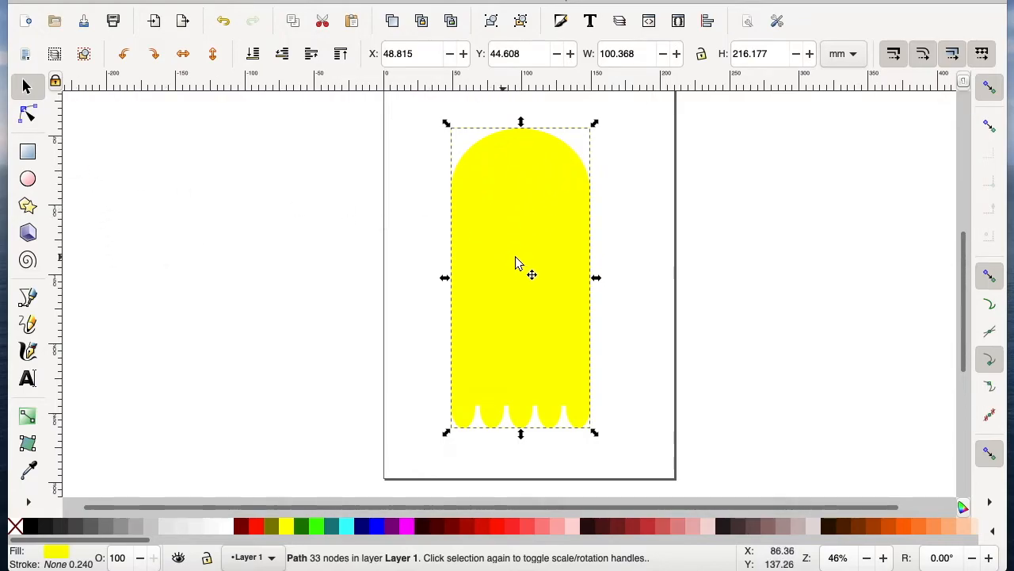
pyautogui.click(28, 180)
pyautogui.moveTo(244, 171); pyautogui.dragTo(343, 256)
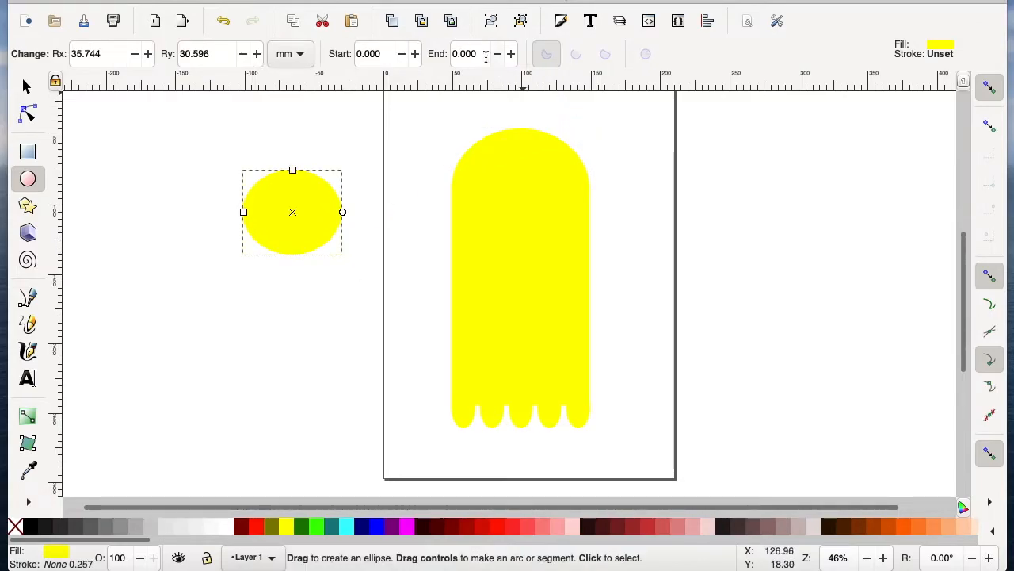
pyautogui.moveTo(293, 169); pyautogui.dragTo(293, 162)
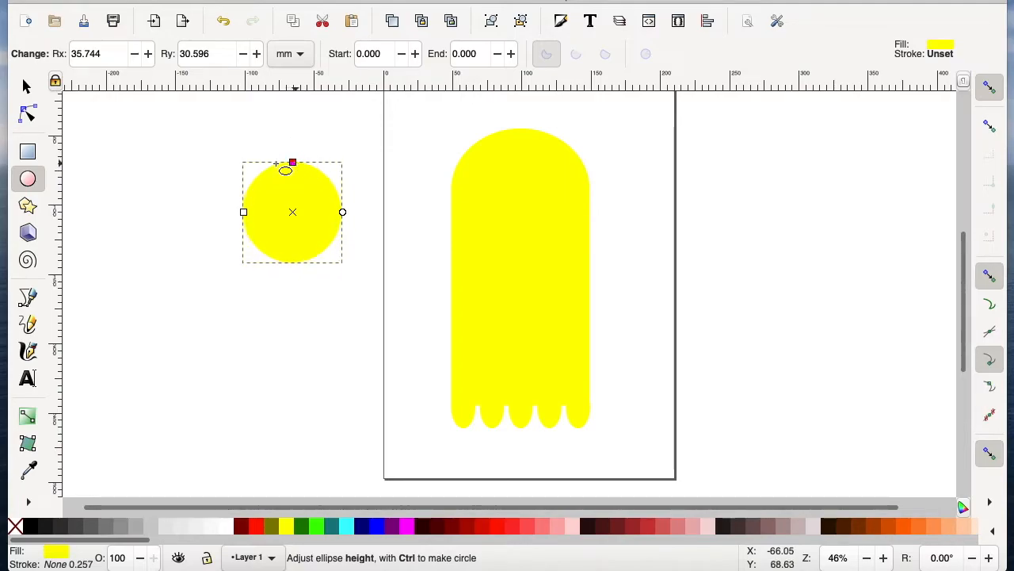
# Draw a rectangle about 71 mm wide and 128 mm high downward from the circle's middle, matching the circle's width.
pyautogui.click(27, 150)
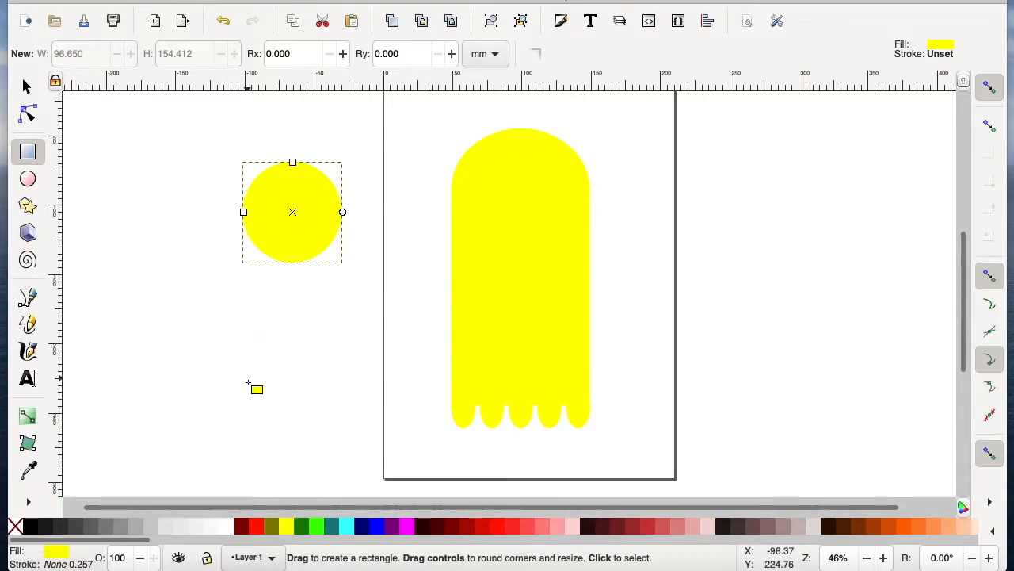
pyautogui.moveTo(246, 389)
pyautogui.mouseDown()
pyautogui.moveTo(339, 289)
pyautogui.moveTo(342, 212)
pyautogui.mouseUp()
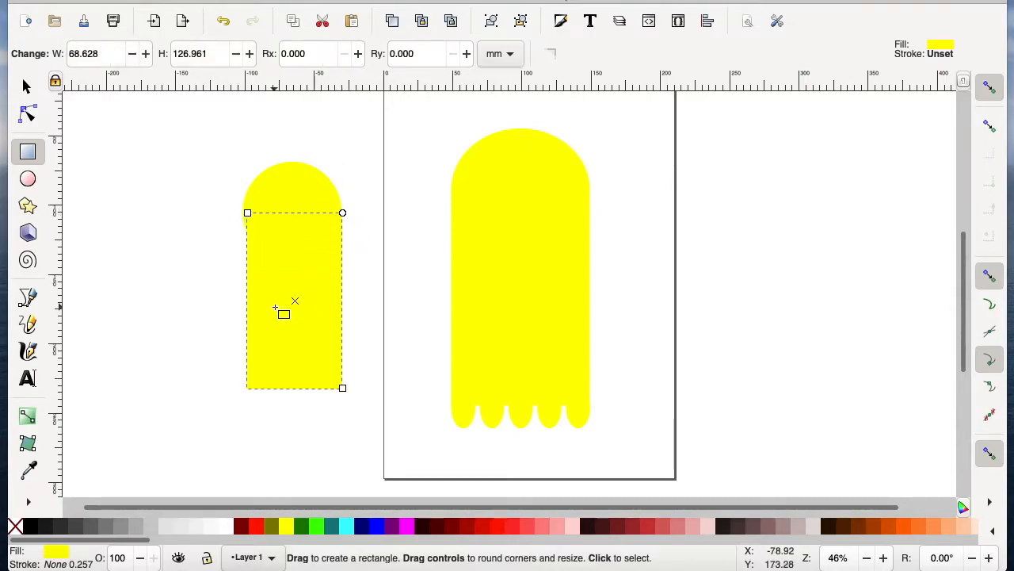
pyautogui.moveTo(248, 212); pyautogui.dragTo(244, 210)
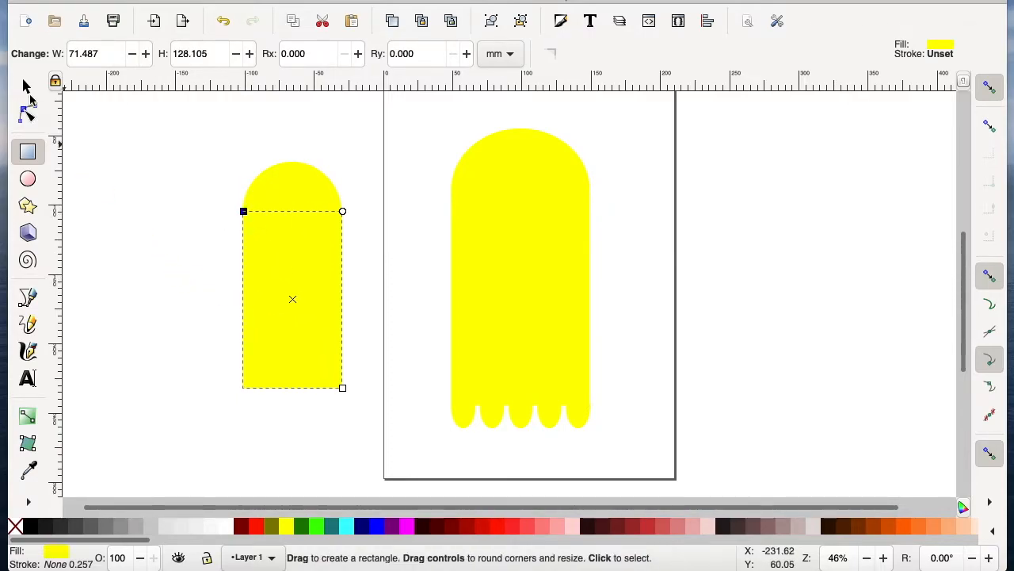
# Enclose the circle and rectangle in a selection box, and show the Union operation without applying it.
pyautogui.click(28, 87)
pyautogui.click(199, 229)
pyautogui.moveTo(230, 156); pyautogui.dragTo(370, 430)
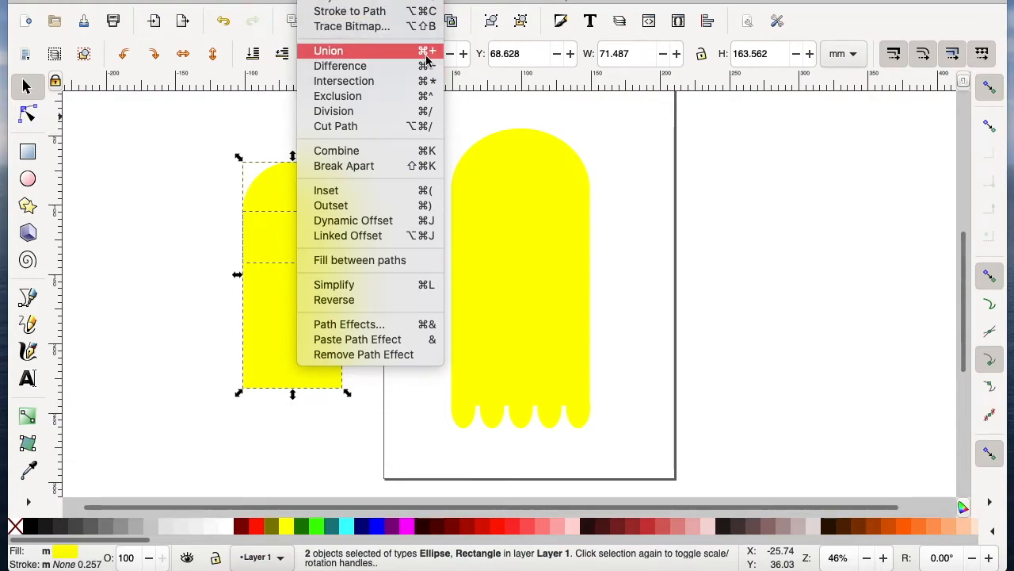
pyautogui.click(233, 72)
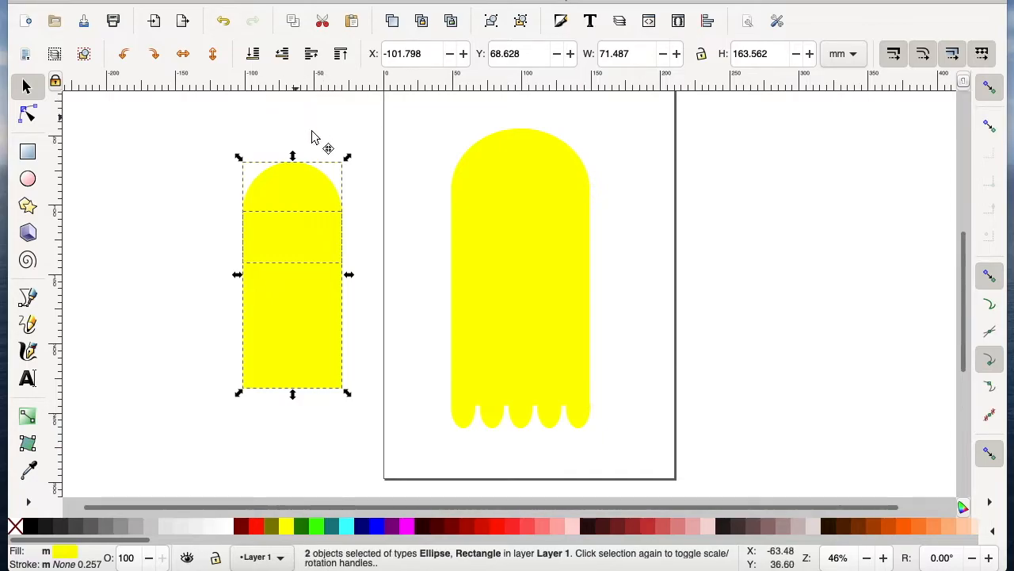
# Clear the selection, and select the circle and add the rectangle to the selection individually.
pyautogui.press('alt')
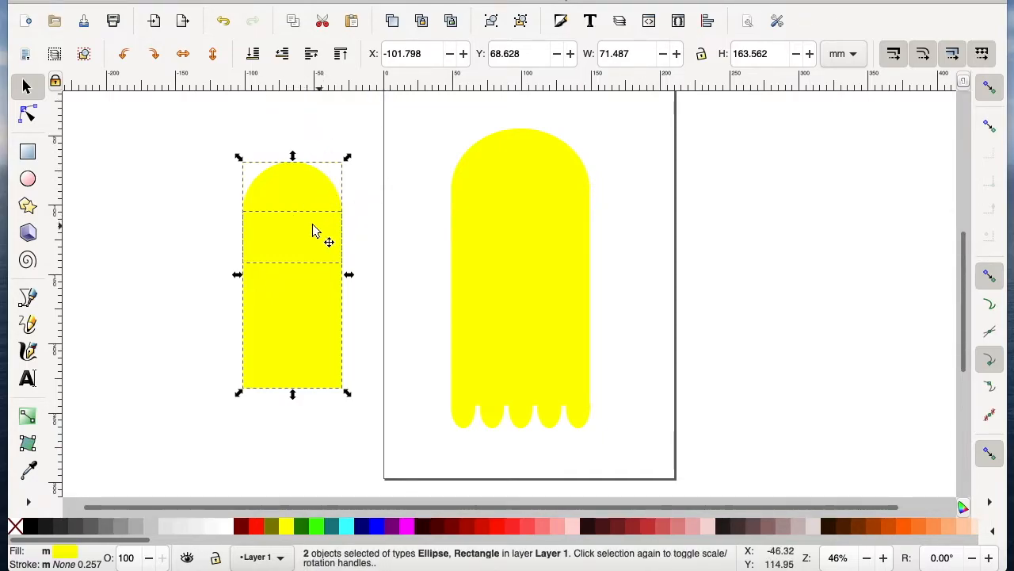
pyautogui.click(356, 197)
pyautogui.click(290, 258)
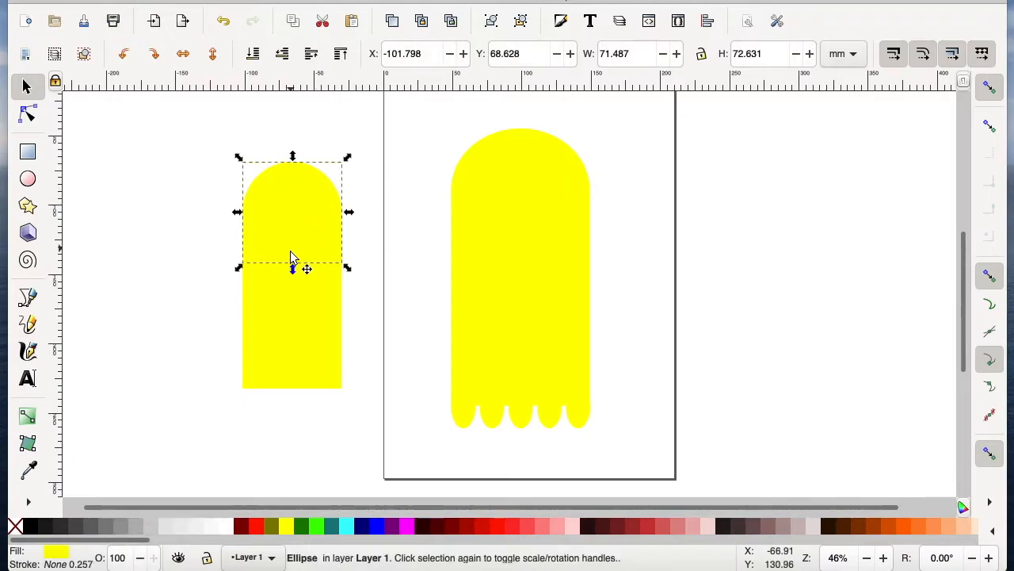
pyautogui.keyDown('shift'); pyautogui.click(288, 306); pyautogui.keyUp('shift')
pyautogui.press('alt')
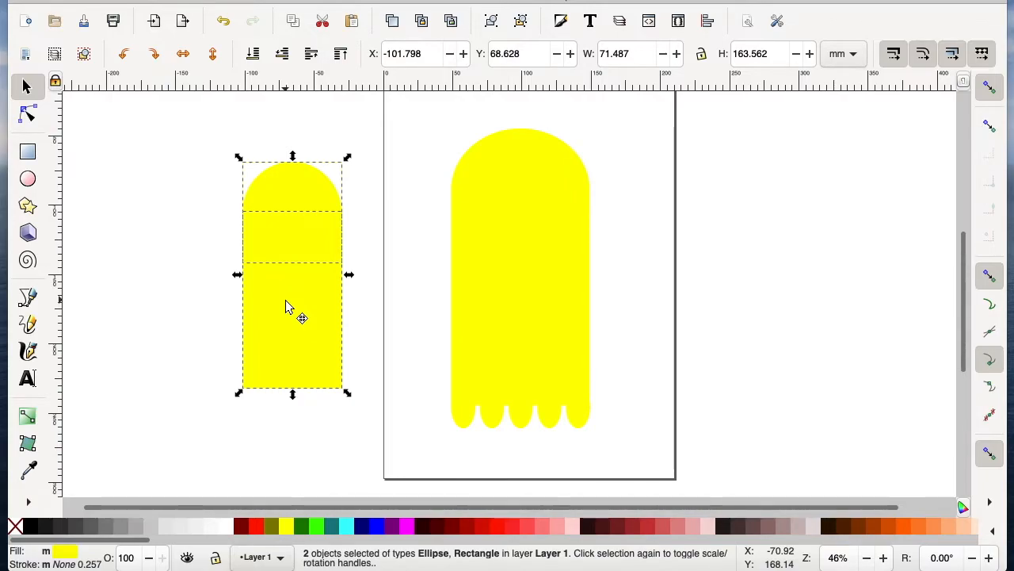
# Select the circle and the rectangle beside the page individually and unite them into a single arch-shaped path.
pyautogui.click(224, 222)
pyautogui.click(278, 193)
pyautogui.keyDown('shift'); pyautogui.click(290, 308); pyautogui.keyUp('shift')
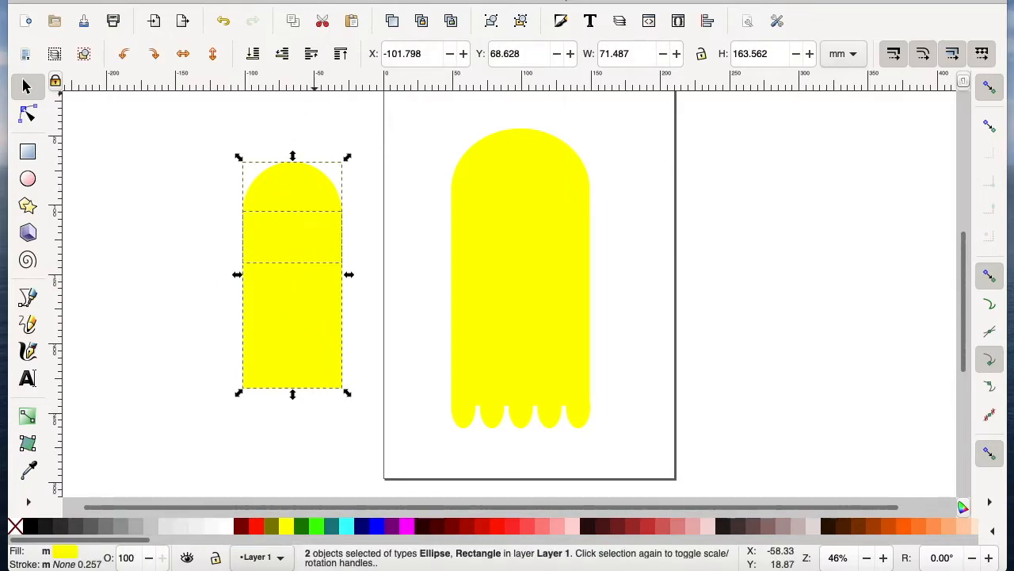
pyautogui.click(333, 1)
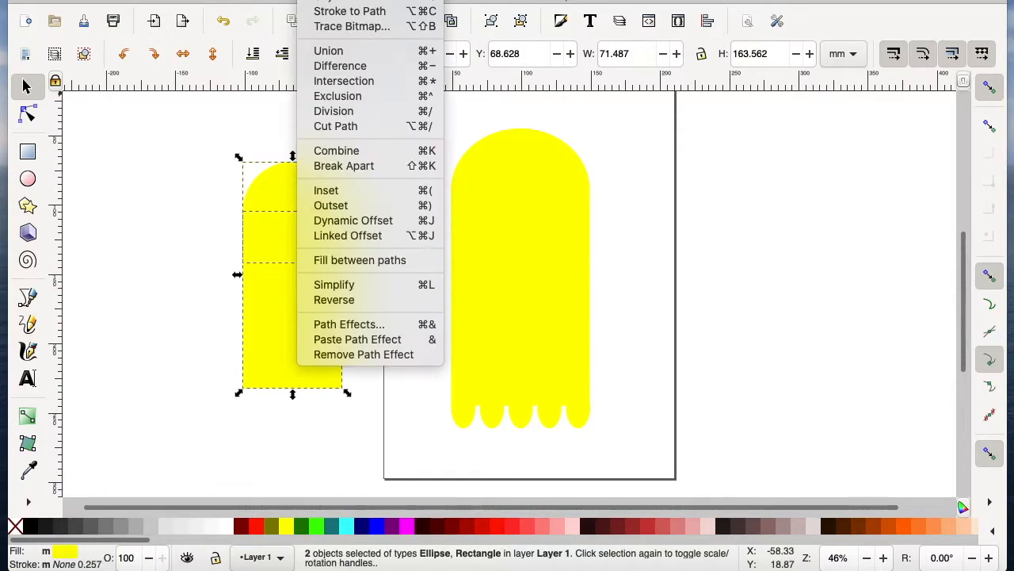
pyautogui.click(354, 51)
# Move the united arch path onto the ghost-like shape on the page, inside its outline.
pyautogui.click(330, 170)
pyautogui.click(315, 242)
pyautogui.moveTo(294, 256); pyautogui.dragTo(518, 262)
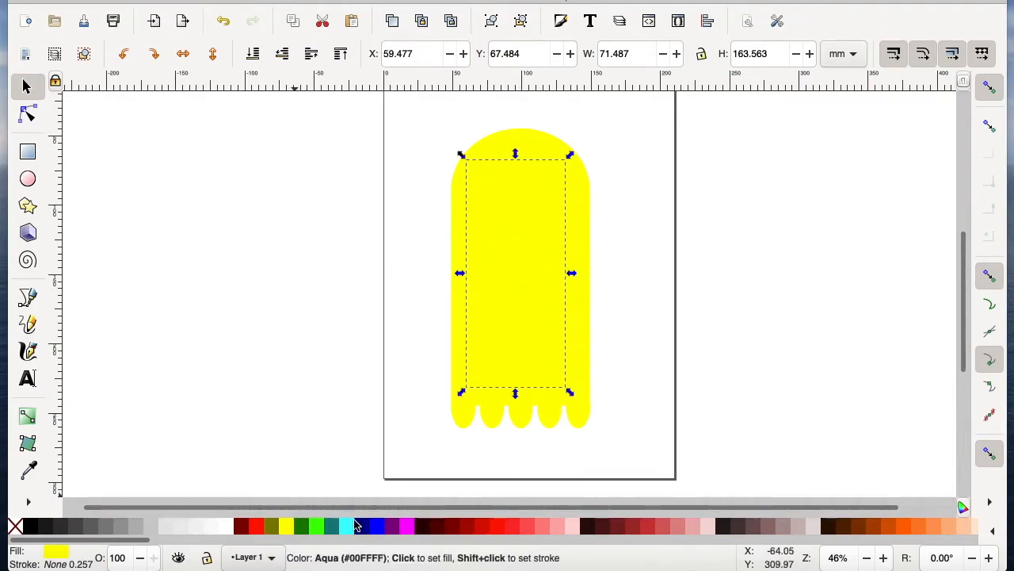
# Fill the inner arch with a golden yellow from the colour palette.
pyautogui.hscroll(4, 467, 525)
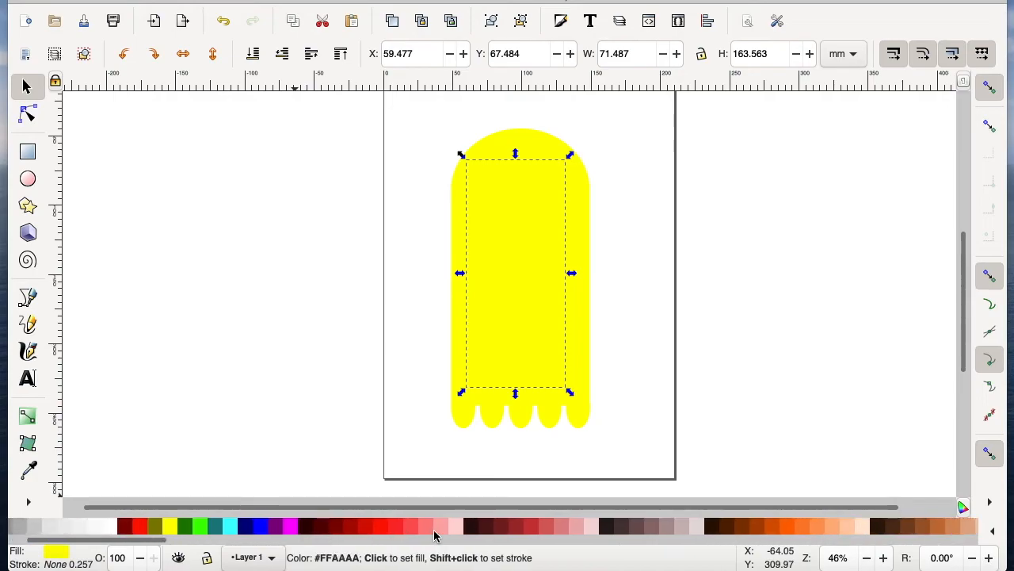
pyautogui.hscroll(3, 434, 535)
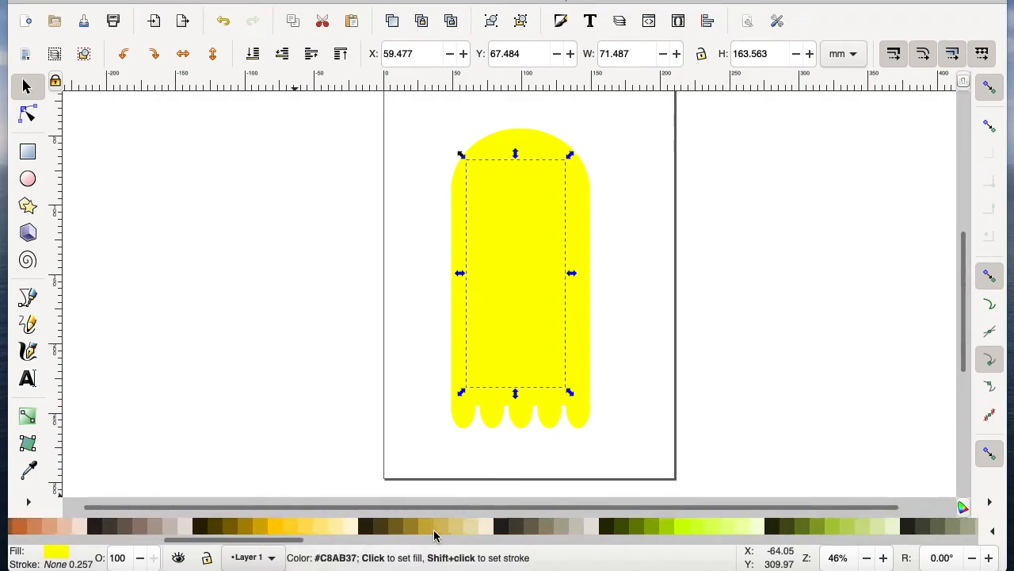
pyautogui.click(272, 532)
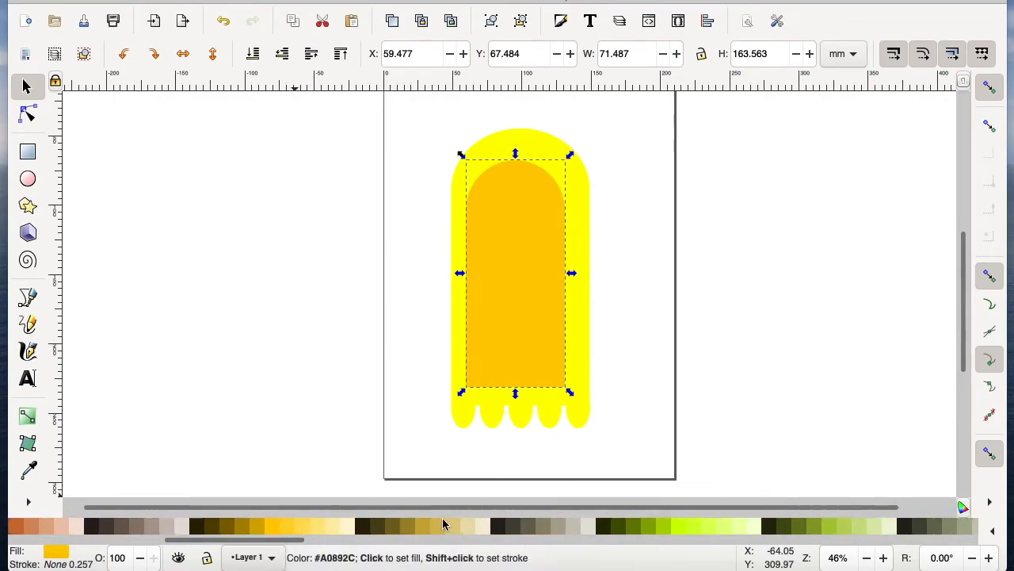
# Try lighter yellow fills such as #FFEEAA on the inner arch, and restore its golden-yellow fill.
pyautogui.hscroll(-3, 701, 526)
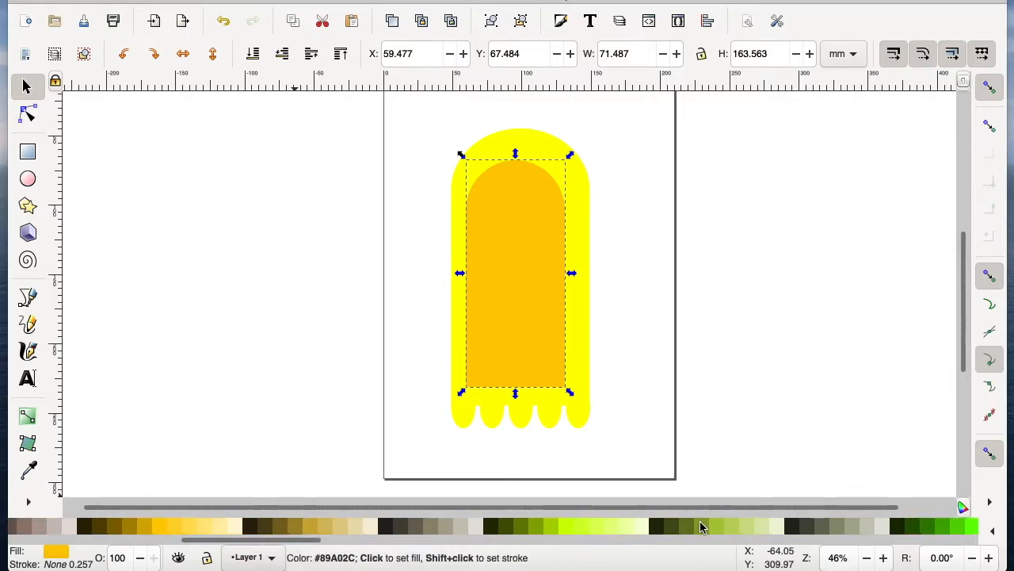
pyautogui.hscroll(15, 701, 526)
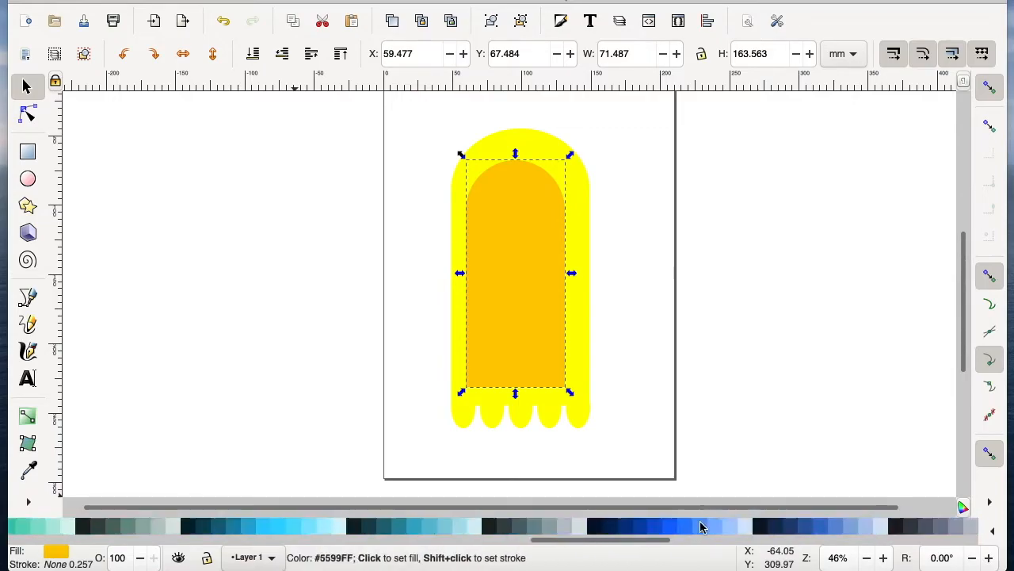
pyautogui.hscroll(-15, 700, 527)
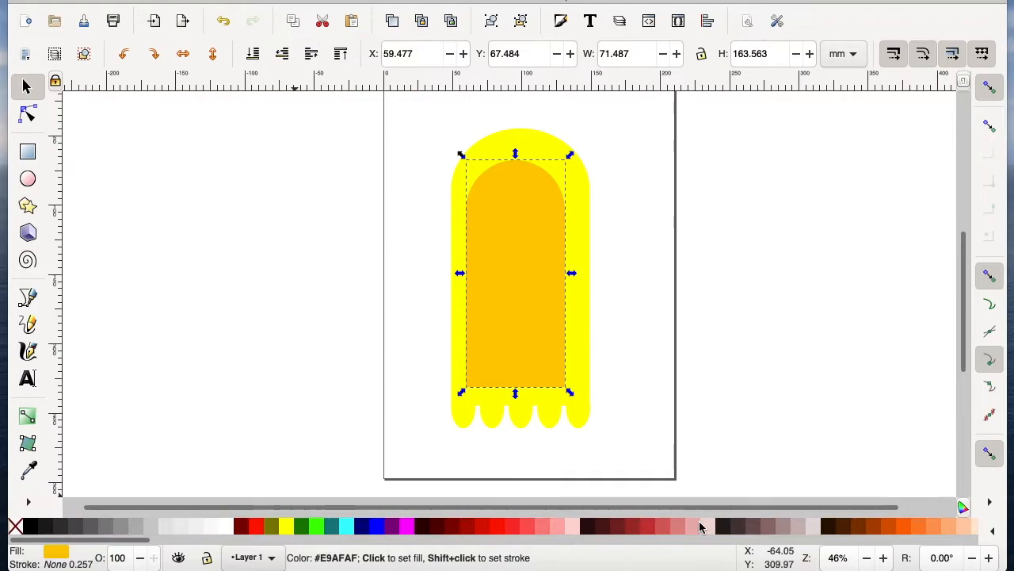
pyautogui.hscroll(5, 539, 531)
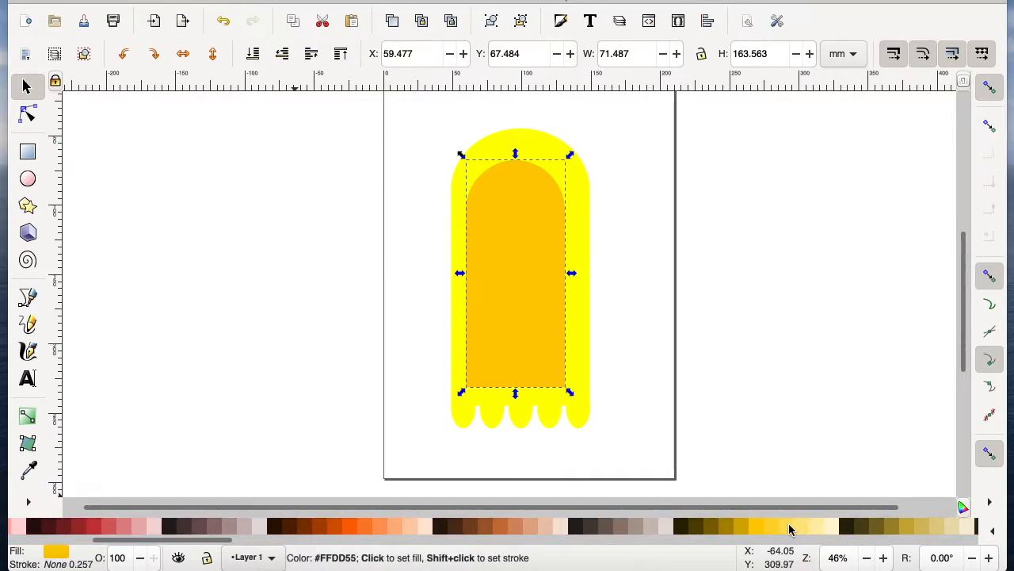
pyautogui.click(790, 529)
pyautogui.click(803, 530)
pyautogui.click(820, 529)
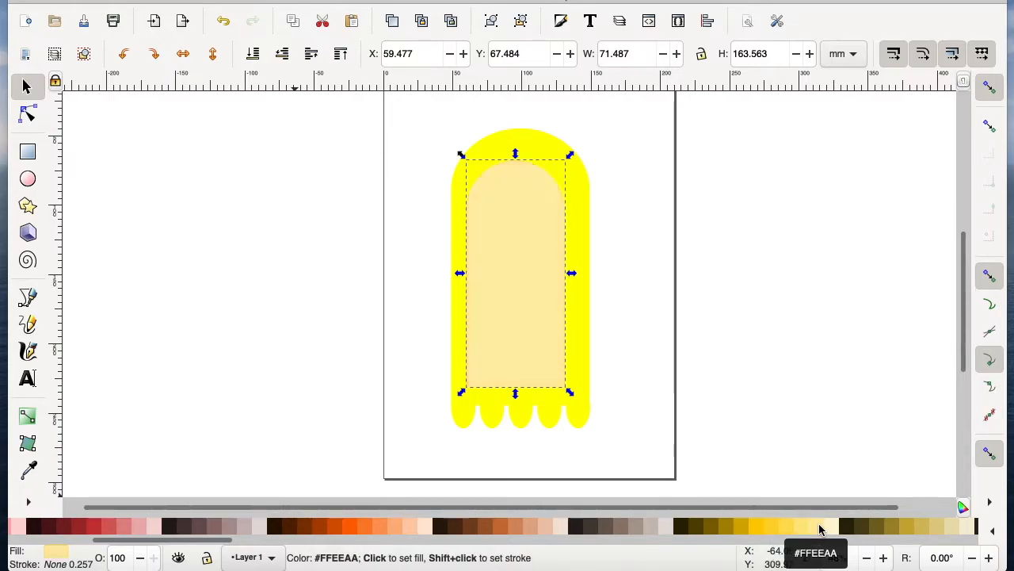
pyautogui.hscroll(1, 812, 529)
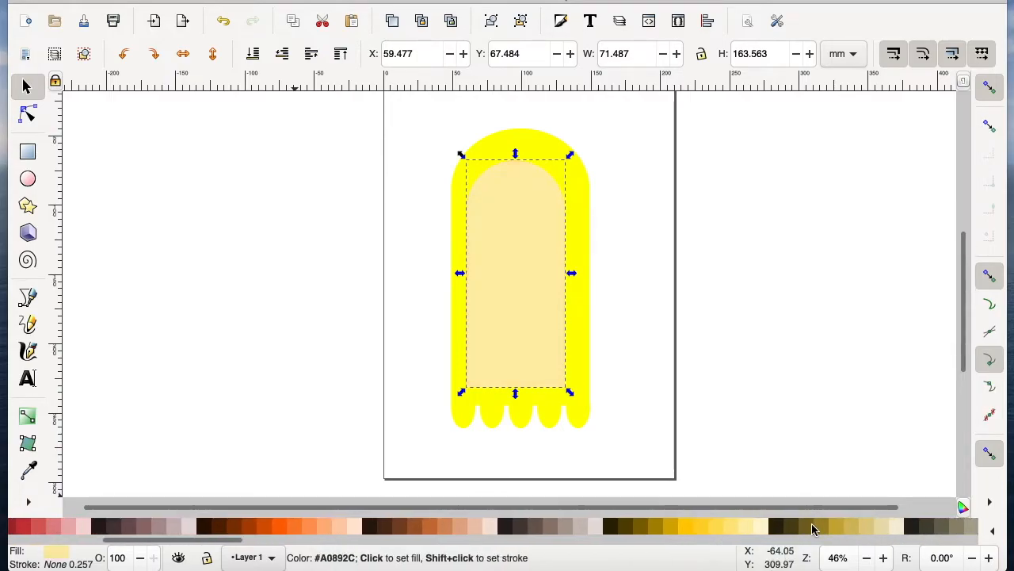
pyautogui.click(687, 529)
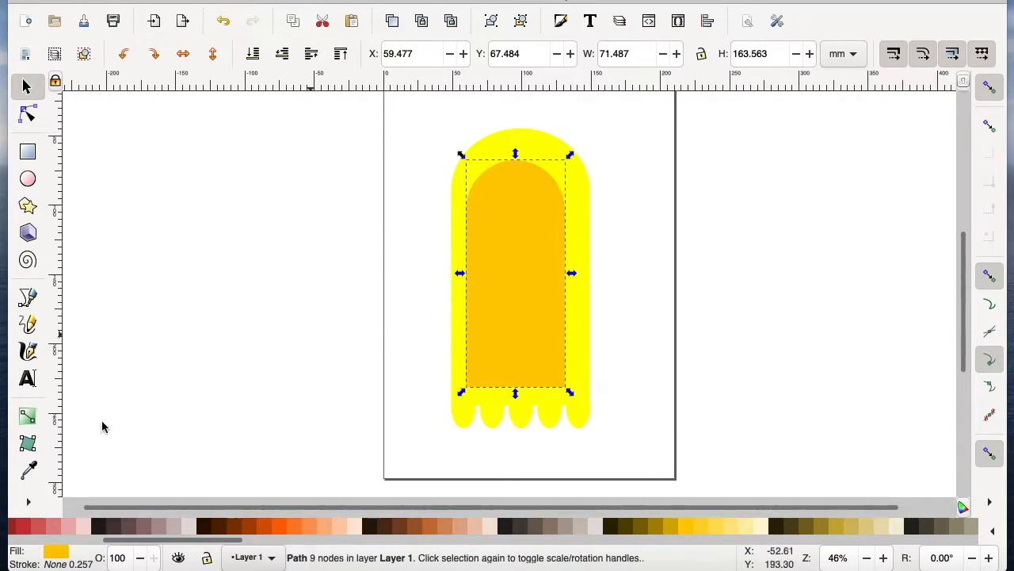
# Set the inner arch's opacity to 40% and clear the selection.
pyautogui.doubleClick(124, 556)
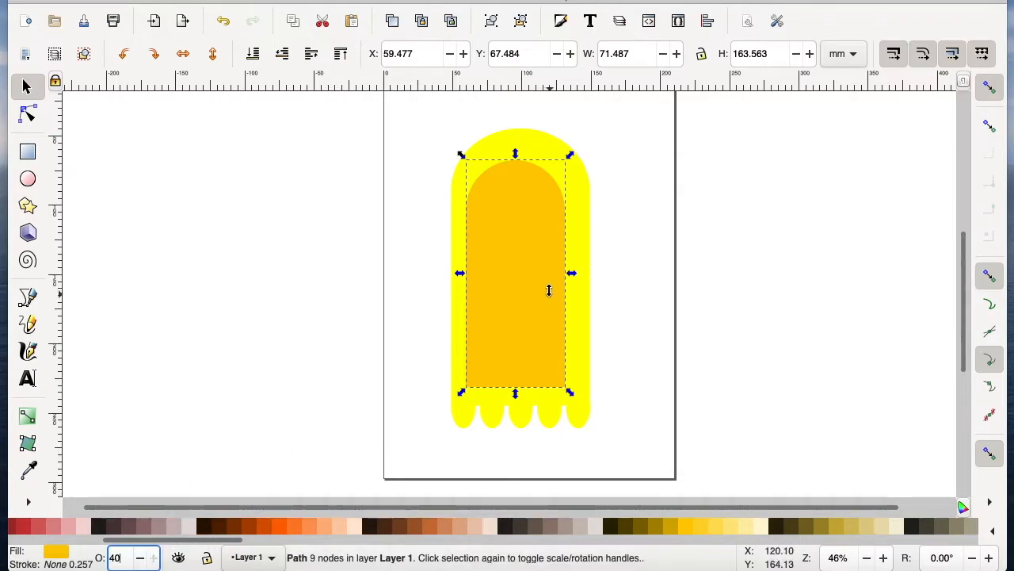
pyautogui.doubleClick(26, 86)
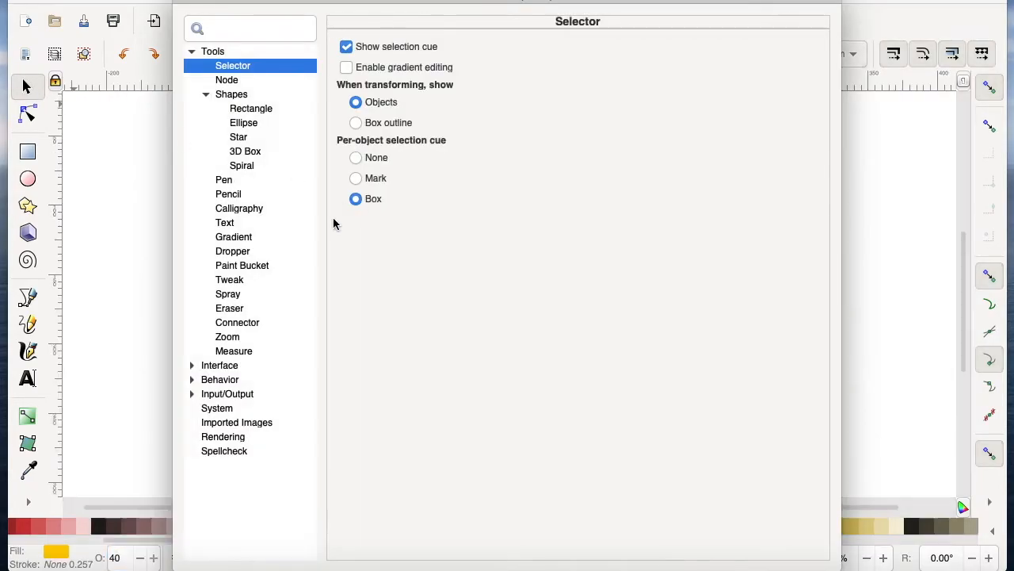
pyautogui.click(183, 4)
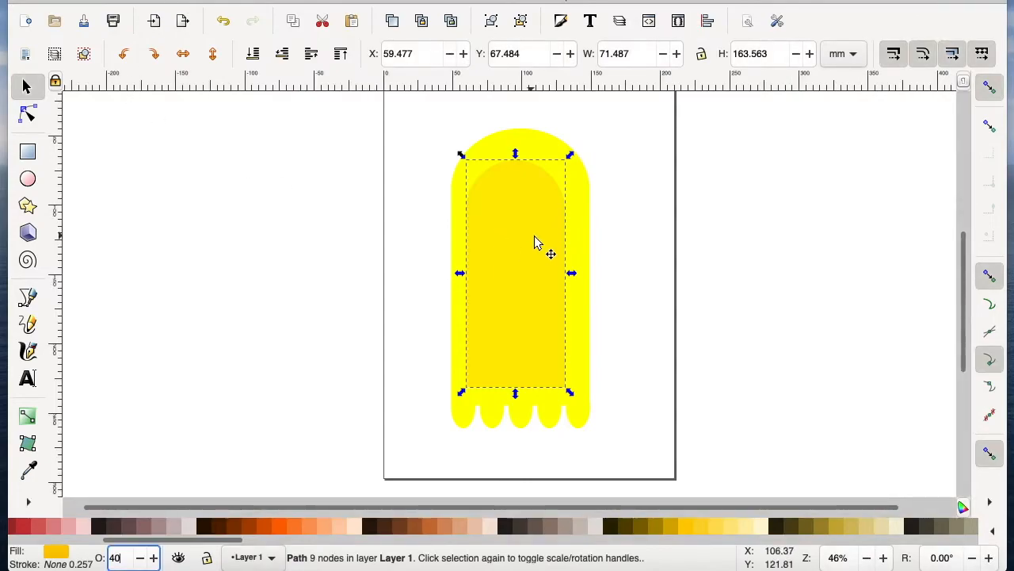
pyautogui.click(542, 245)
pyautogui.click(650, 320)
pyautogui.click(564, 313)
pyautogui.click(638, 315)
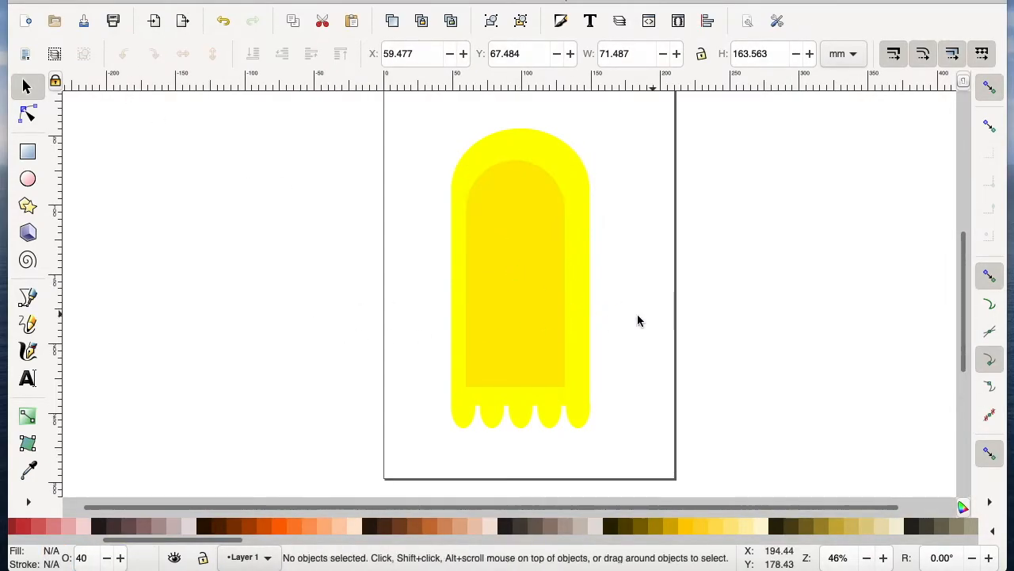
# Shift the inner arch slightly toward the middle of the ghost-like shape and lower its opacity to 20%.
pyautogui.click(543, 317)
pyautogui.moveTo(542, 317); pyautogui.dragTo(548, 317)
pyautogui.click(138, 560)
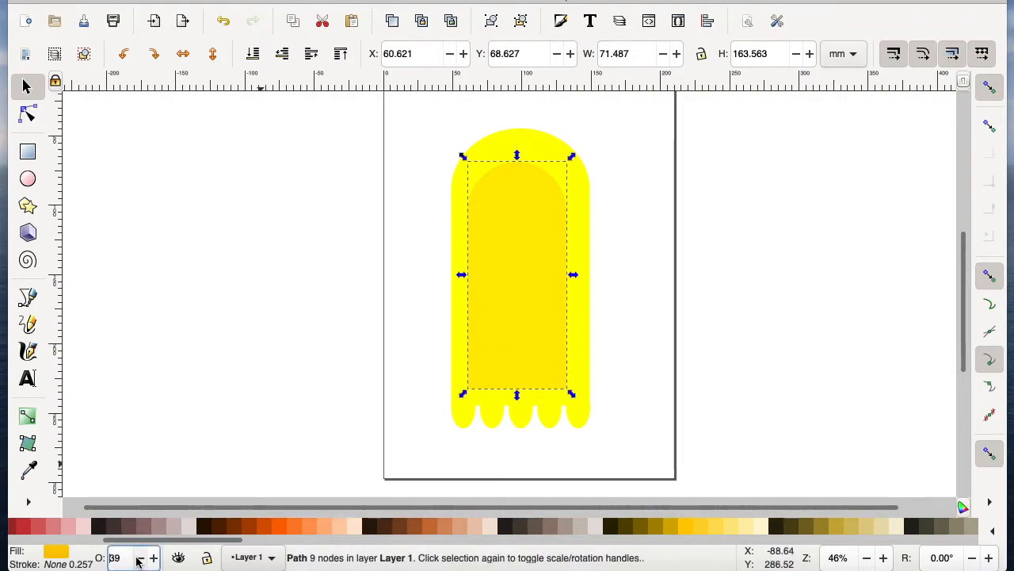
pyautogui.click(138, 561)
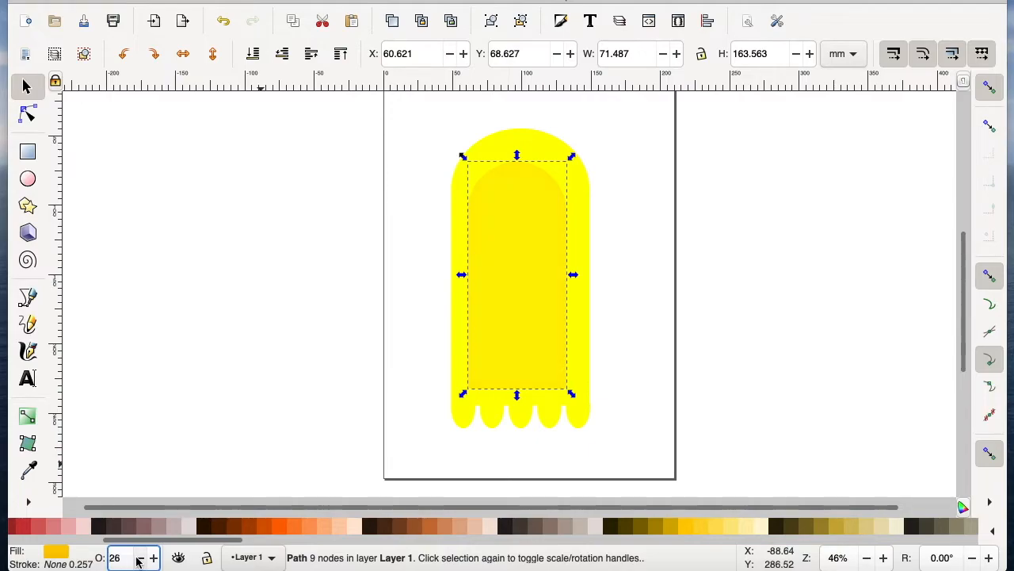
pyautogui.click(138, 560)
pyautogui.click(138, 560)
pyautogui.click(137, 560)
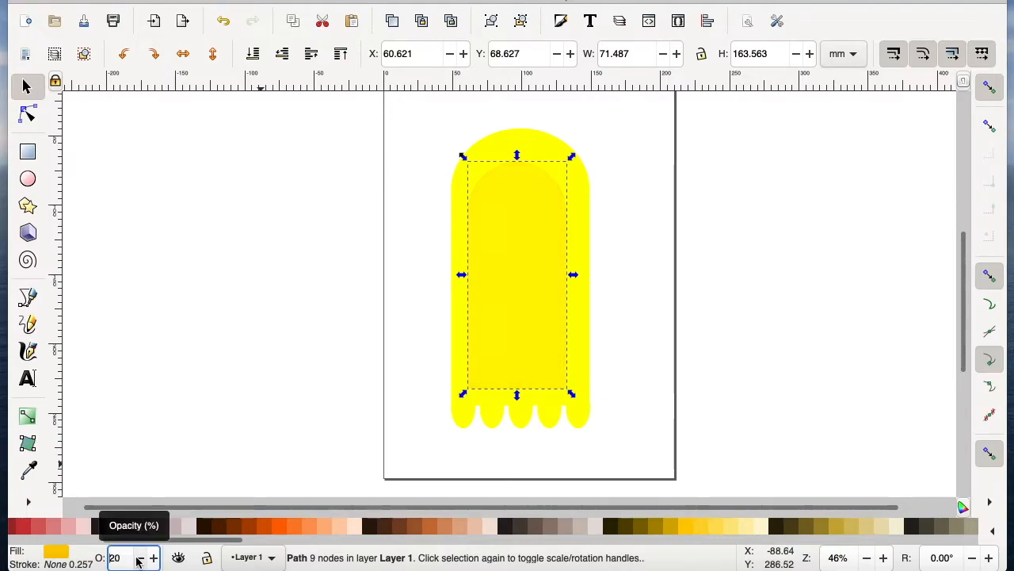
# Nudge the inner arch to the horizontal centre of the ghost-like shape and clear the selection.
pyautogui.click(718, 329)
pyautogui.moveTo(542, 317); pyautogui.dragTo(546, 316)
pyautogui.click(652, 331)
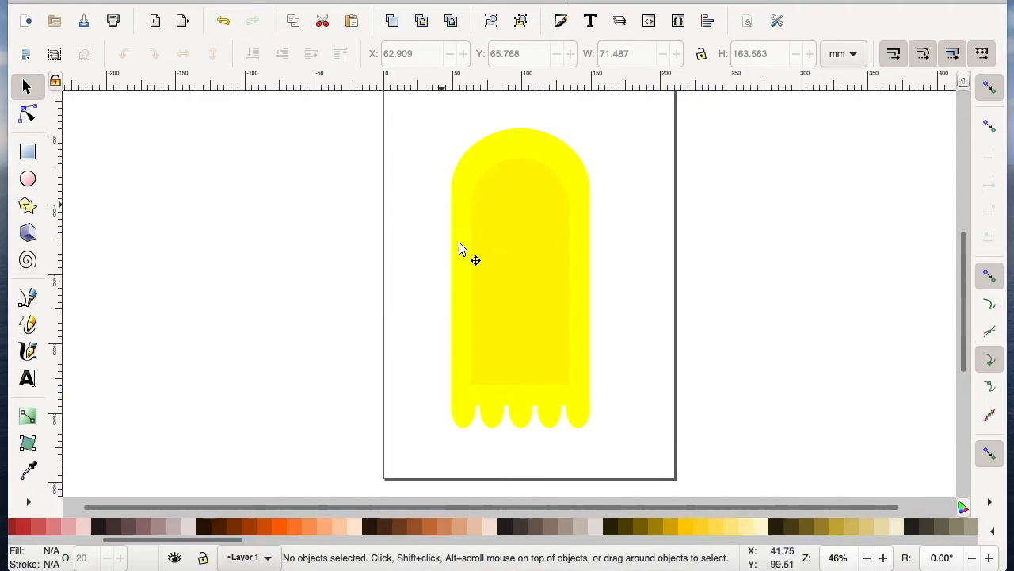
# Draw a circle about 45 mm across outside the page beside the ghost-like shape and set its opacity to 100%.
pyautogui.click(29, 181)
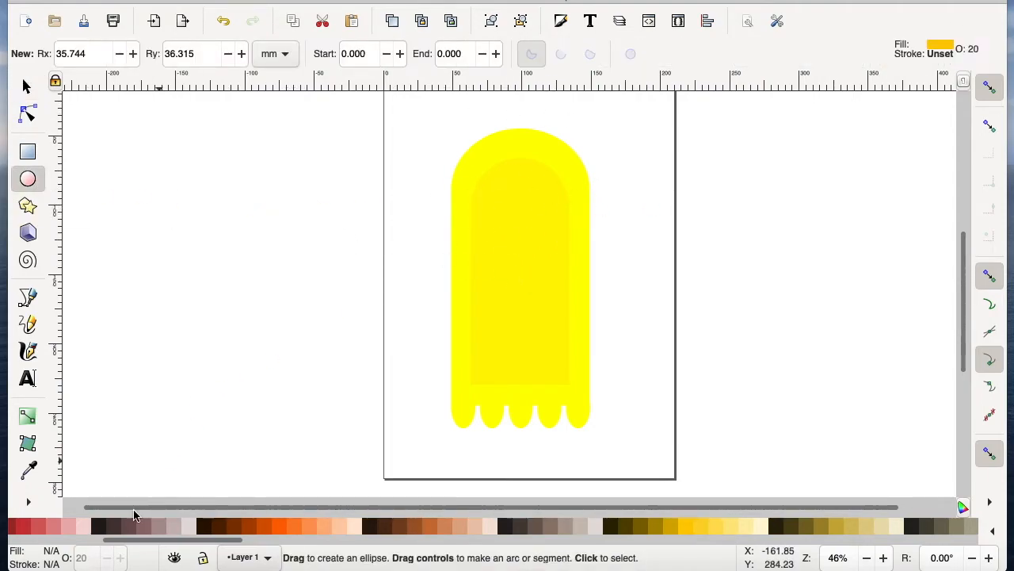
pyautogui.moveTo(198, 188); pyautogui.dragTo(259, 250)
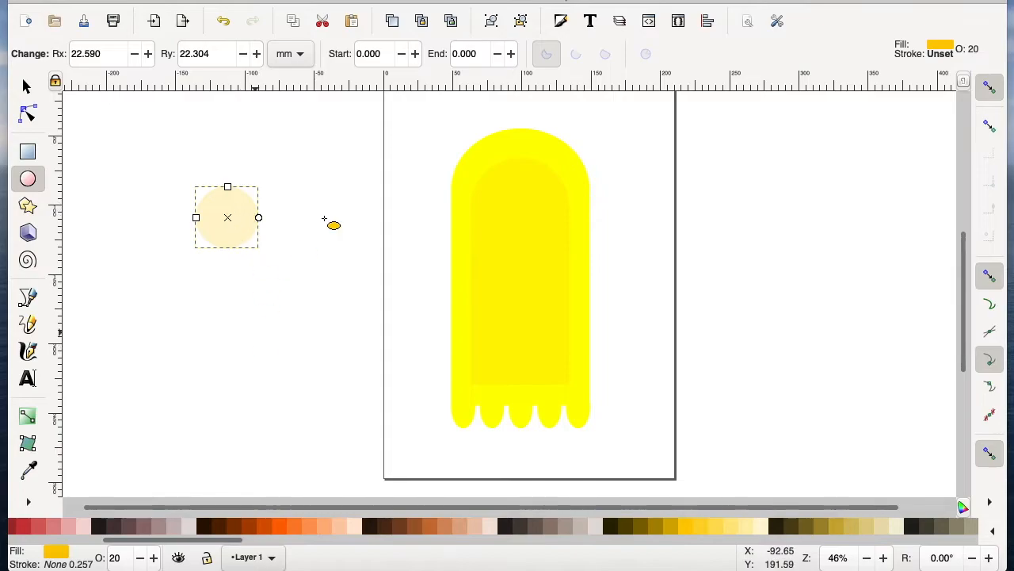
pyautogui.doubleClick(119, 560)
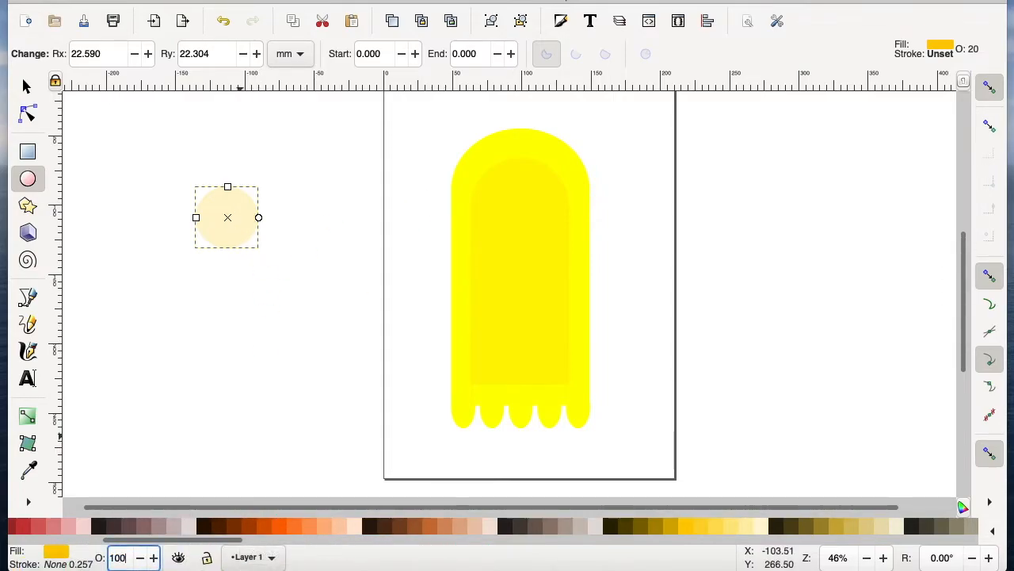
pyautogui.click(153, 557)
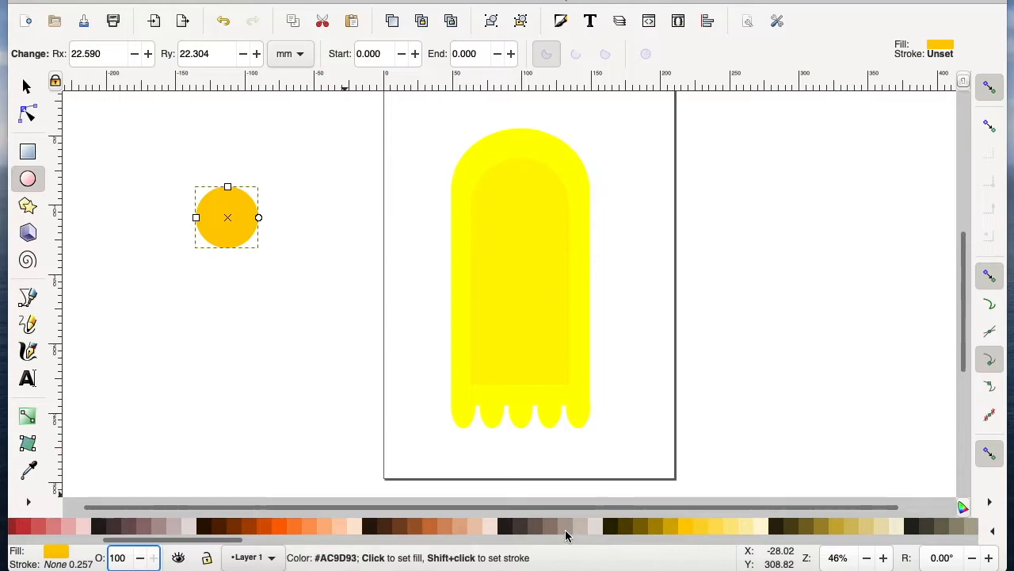
# Fill the new circle with medium grey and clear the selection.
pyautogui.hscroll(-3, 600, 530)
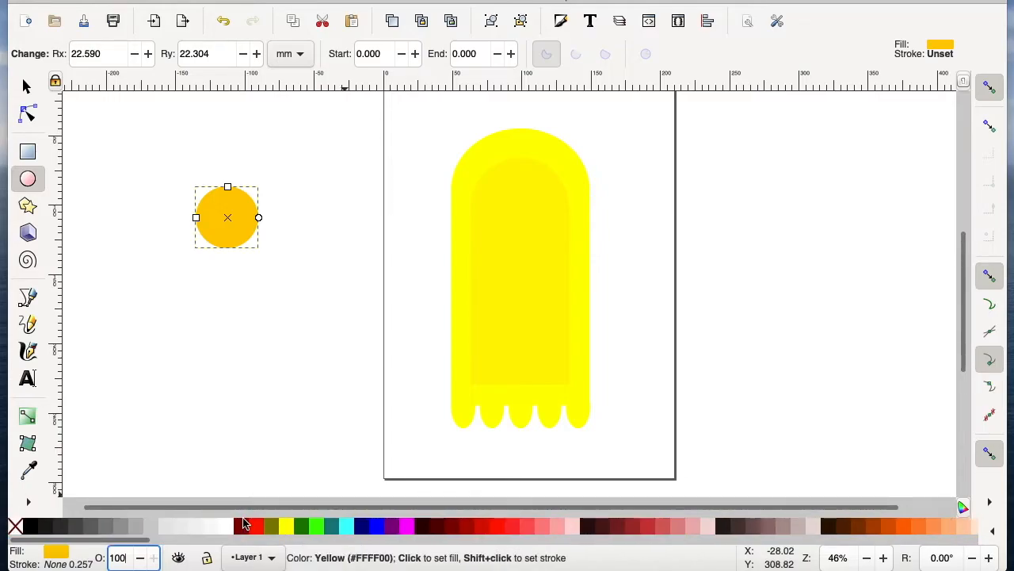
pyautogui.click(122, 526)
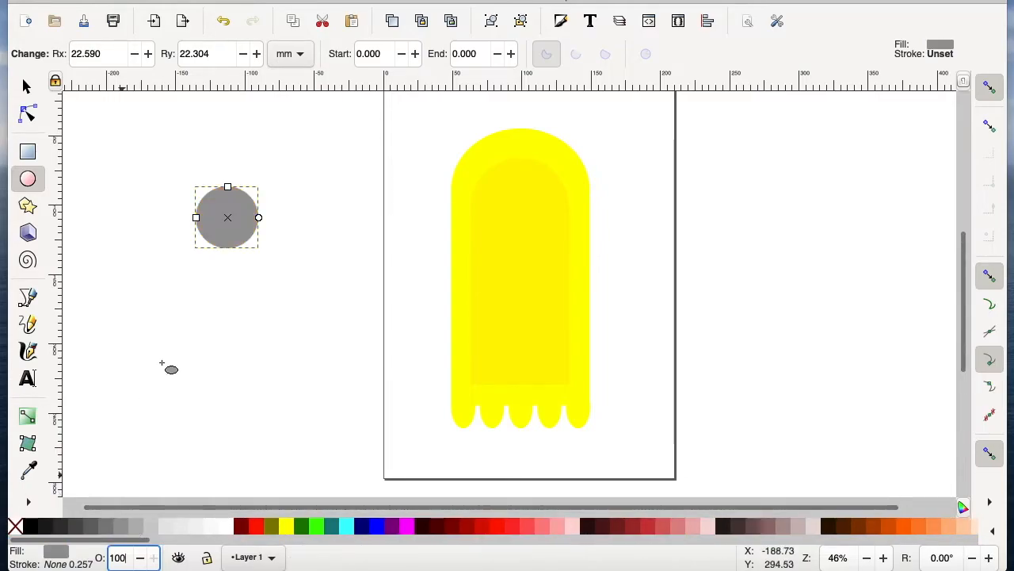
pyautogui.click(274, 363)
# Duplicate the grey circle, place the copy diagonally below the original, and shrink it to about 42 by 41 mm.
pyautogui.click(27, 86)
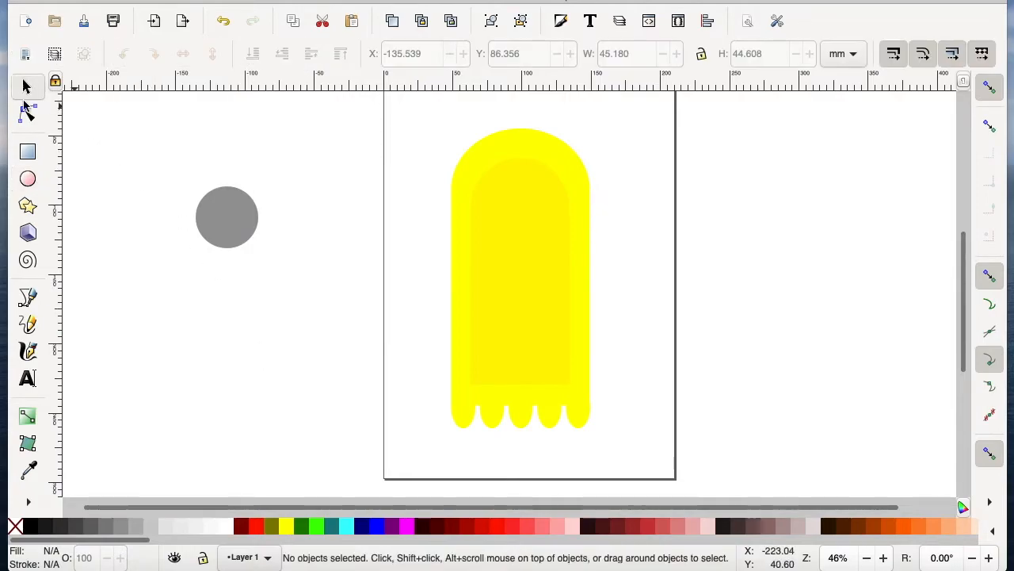
pyautogui.click(28, 179)
pyautogui.click(228, 228)
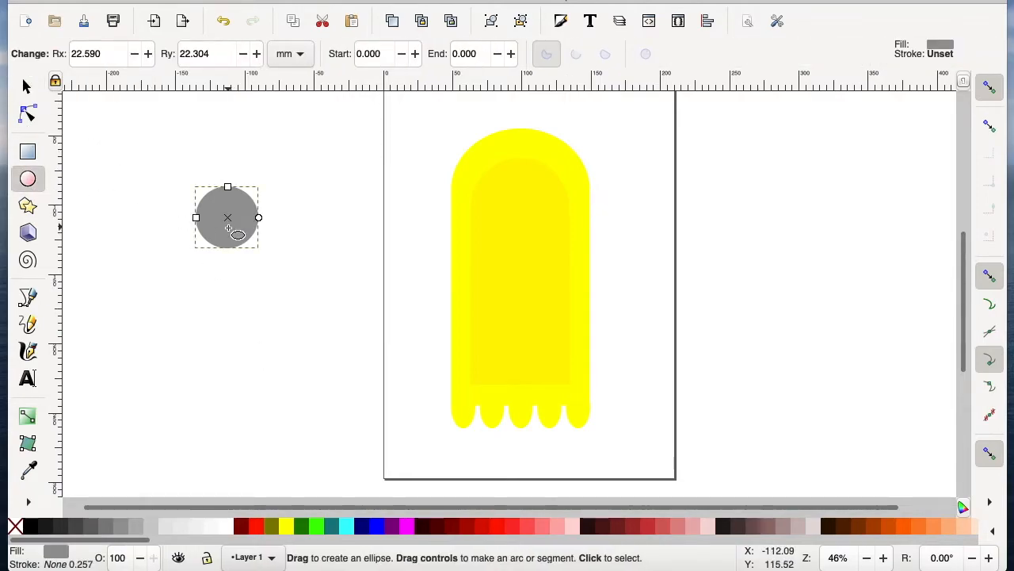
pyautogui.click(27, 87)
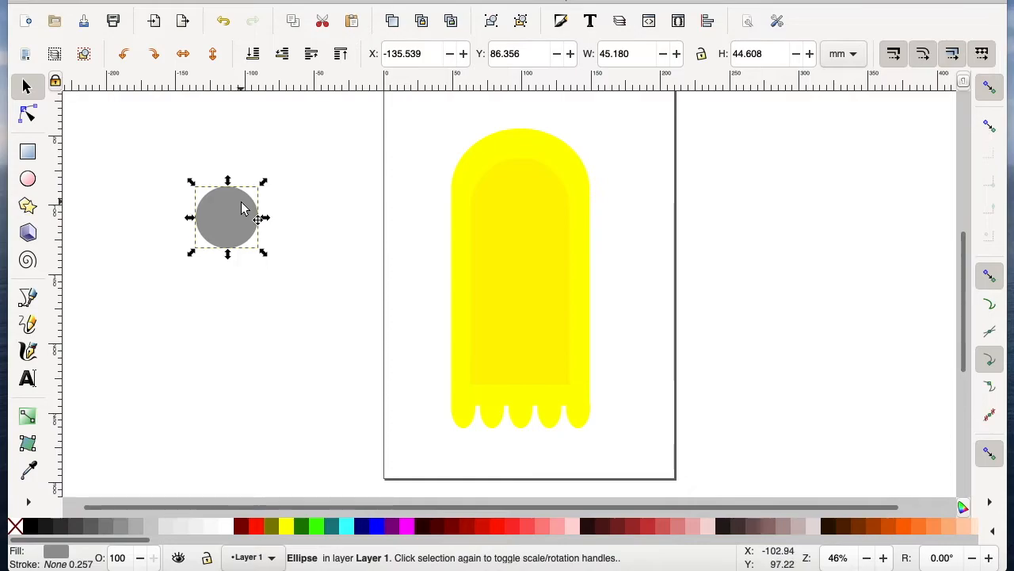
pyautogui.press('alt')
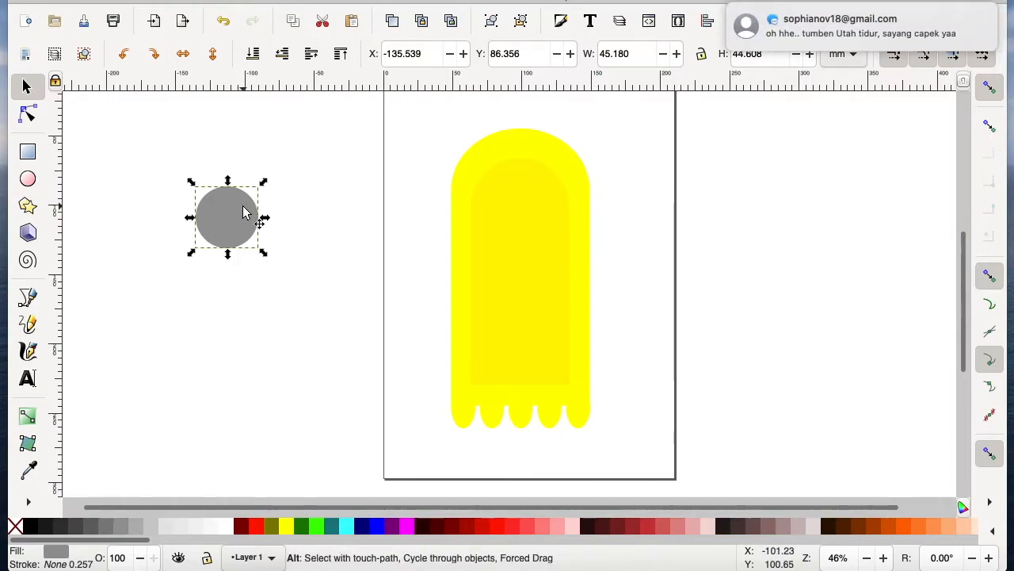
pyautogui.hotkey('ctrl', 'd')
pyautogui.moveTo(243, 208); pyautogui.dragTo(321, 243)
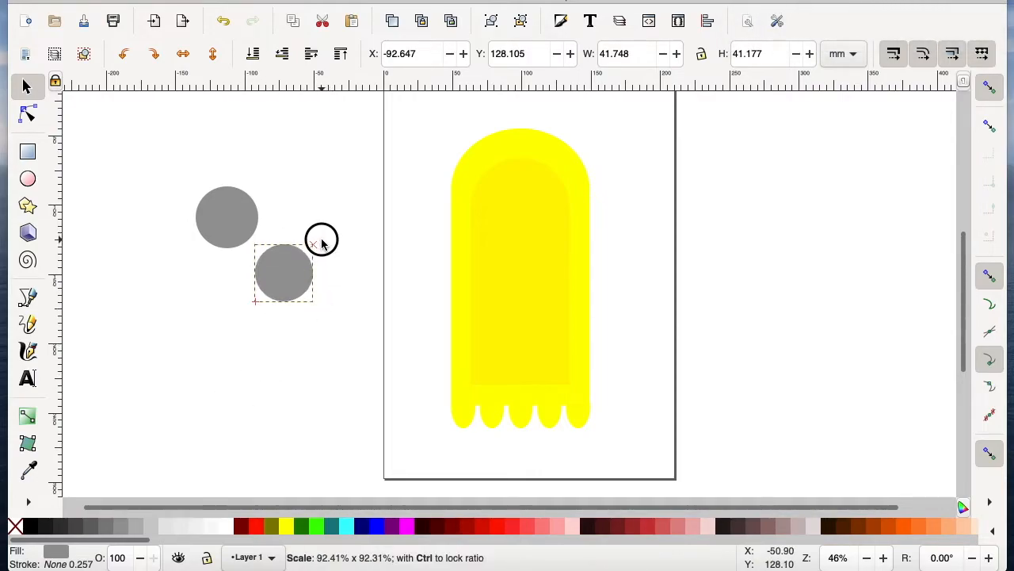
pyautogui.moveTo(321, 242); pyautogui.dragTo(322, 243)
# Fill the duplicate circle white and centre it over the grey circle, reduced to about 35 by 37 mm.
pyautogui.click(222, 528)
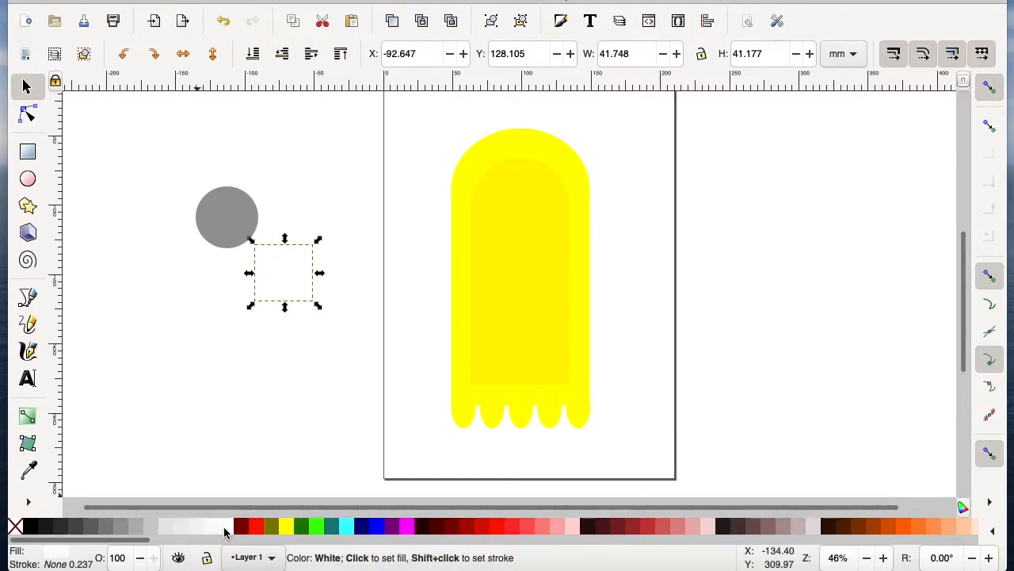
pyautogui.moveTo(290, 283); pyautogui.dragTo(233, 225)
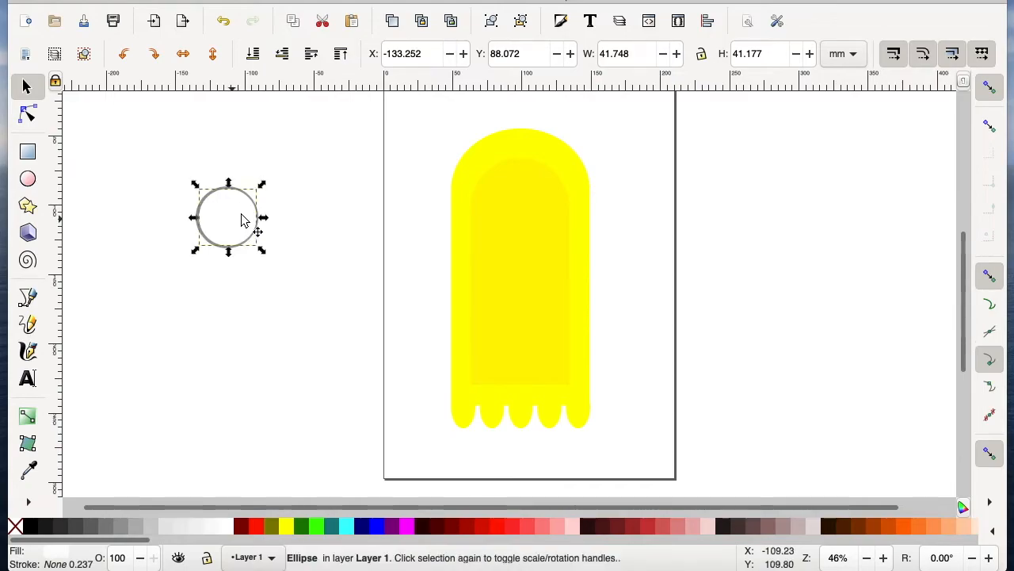
pyautogui.moveTo(261, 187)
pyautogui.mouseDown()
pyautogui.moveTo(235, 212)
pyautogui.moveTo(252, 191)
pyautogui.mouseUp()
pyautogui.moveTo(233, 224); pyautogui.dragTo(240, 219)
pyautogui.click(285, 218)
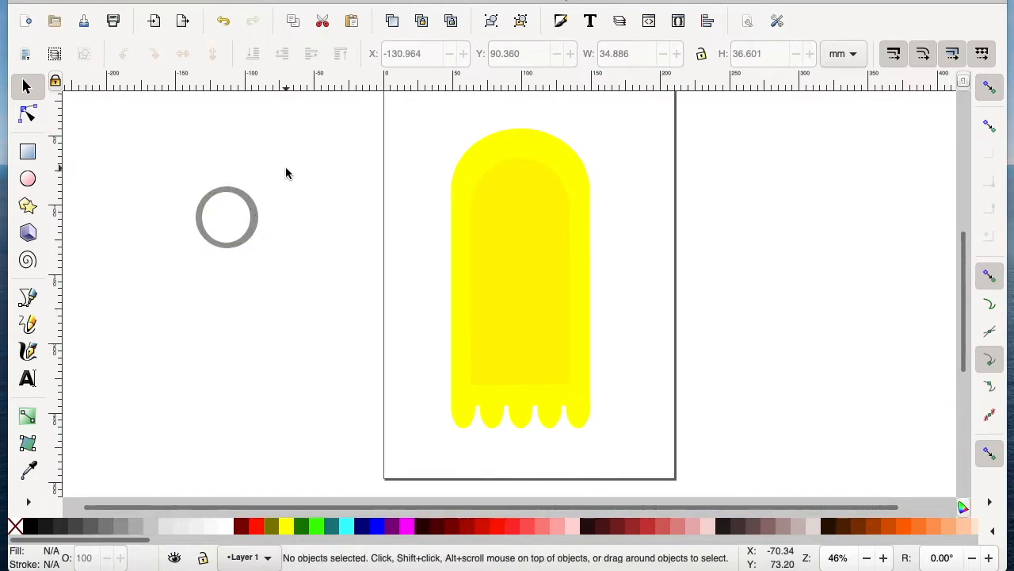
# Centre the grey circle and the white circle on each other both horizontally and vertically, relative to the selection area.
pyautogui.moveTo(277, 179); pyautogui.dragTo(170, 274)
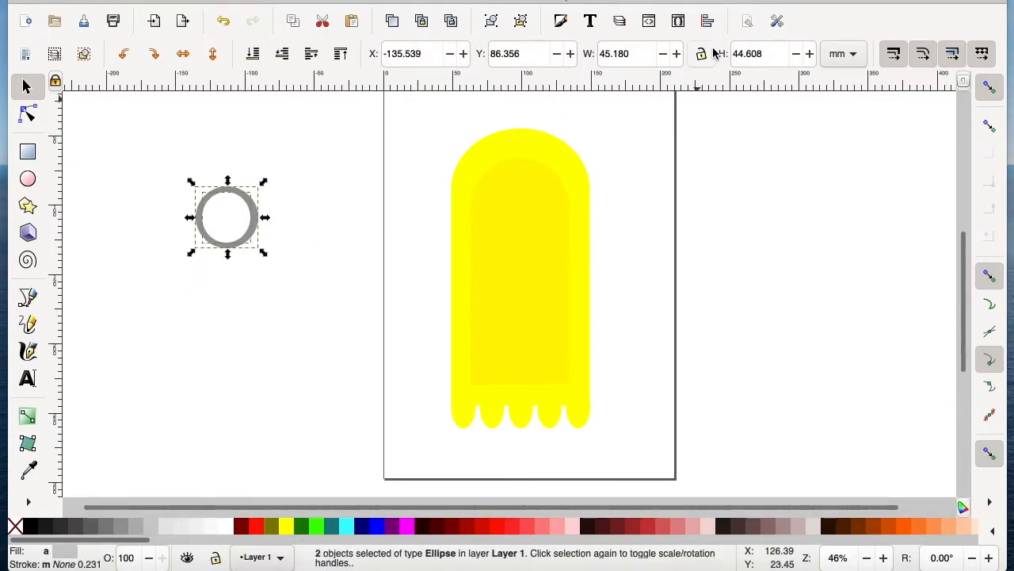
pyautogui.click(707, 25)
pyautogui.click(848, 157)
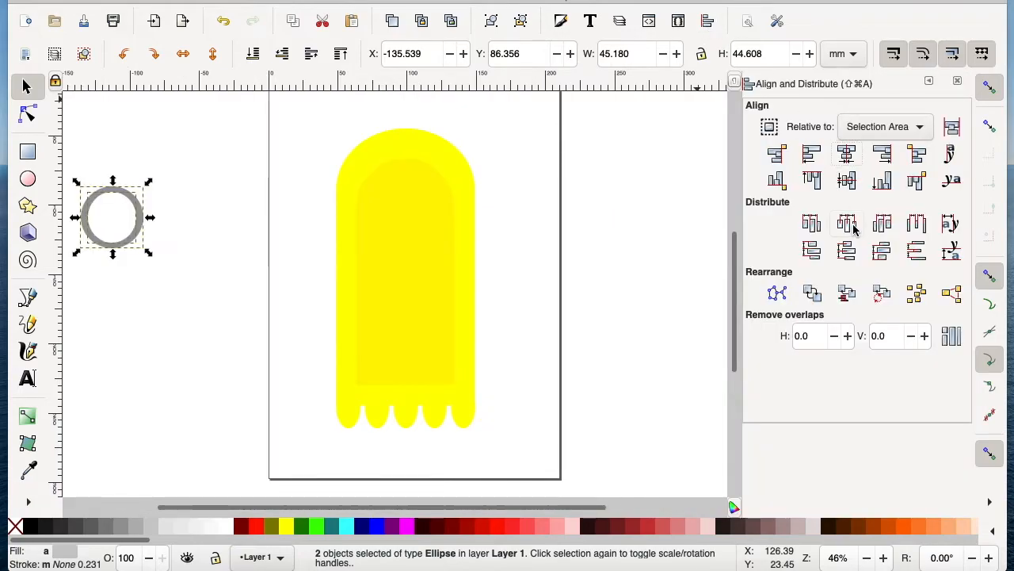
pyautogui.click(848, 182)
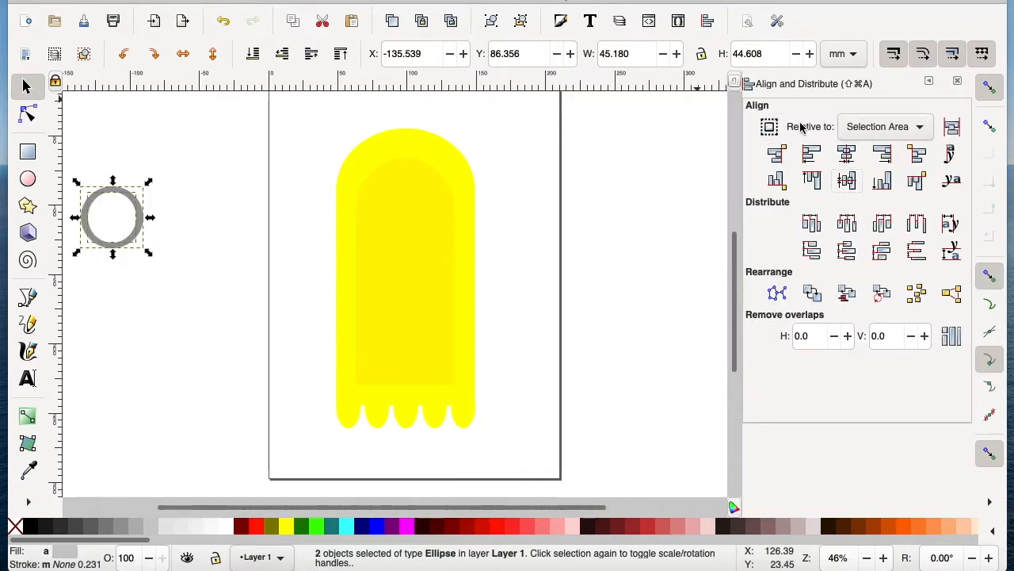
pyautogui.click(957, 83)
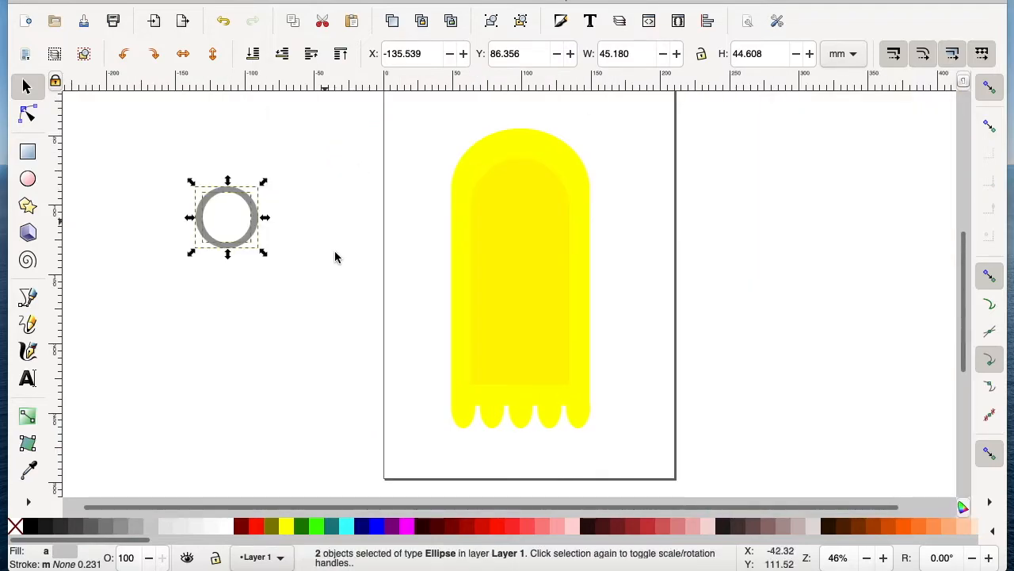
pyautogui.click(321, 274)
# Duplicate the white circle, fill the copy light grey, and shrink it to about 27 by 25 mm inside the white circle.
pyautogui.click(251, 228)
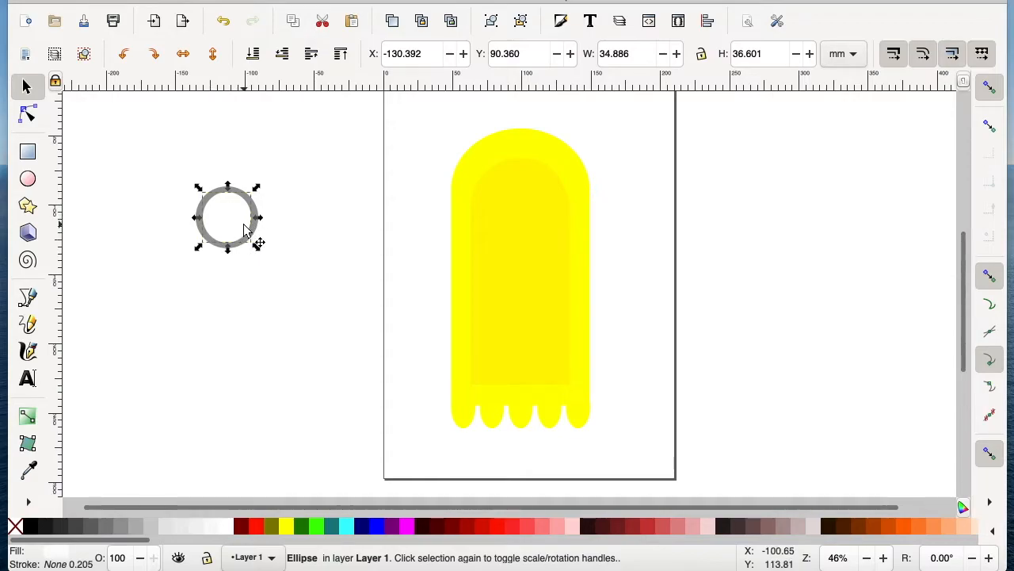
pyautogui.moveTo(247, 222); pyautogui.dragTo(311, 285)
pyautogui.click(150, 528)
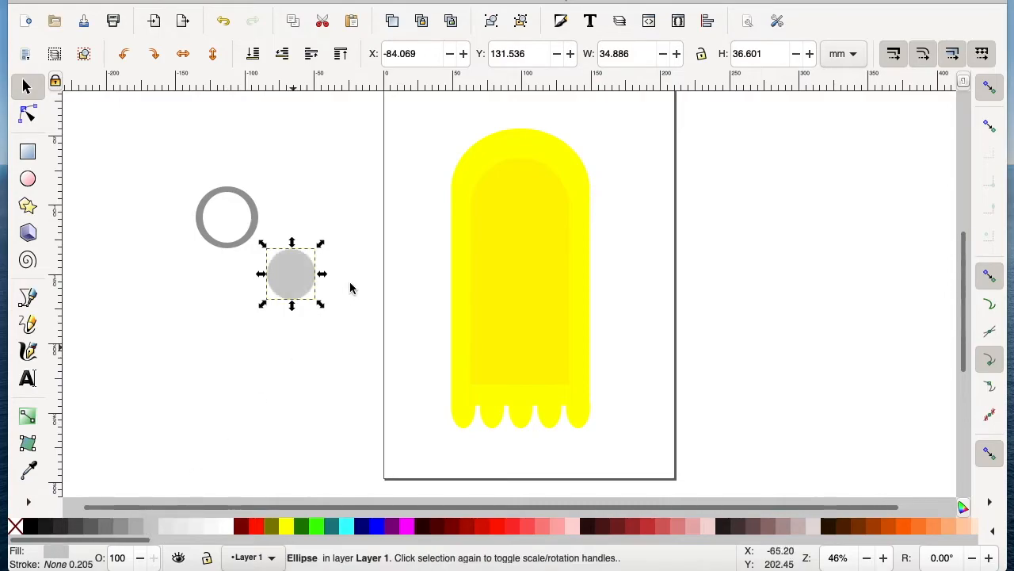
pyautogui.moveTo(320, 245); pyautogui.dragTo(236, 225)
pyautogui.click(291, 249)
pyautogui.click(245, 224)
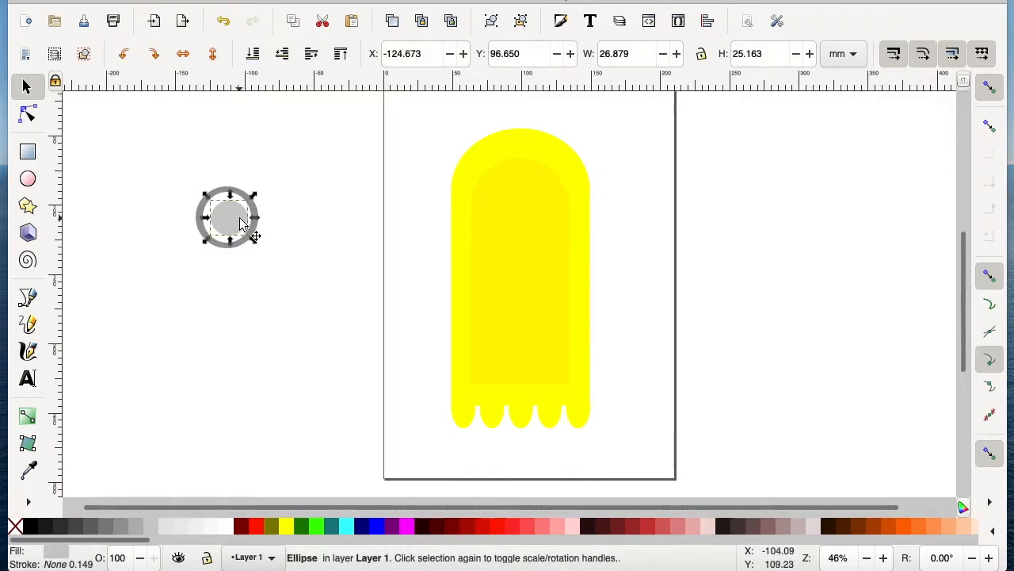
# Duplicate the light grey circle, fill the copy near-black, and shrink it to a pupil about 14 mm across within the iris.
pyautogui.moveTo(248, 227); pyautogui.dragTo(323, 304)
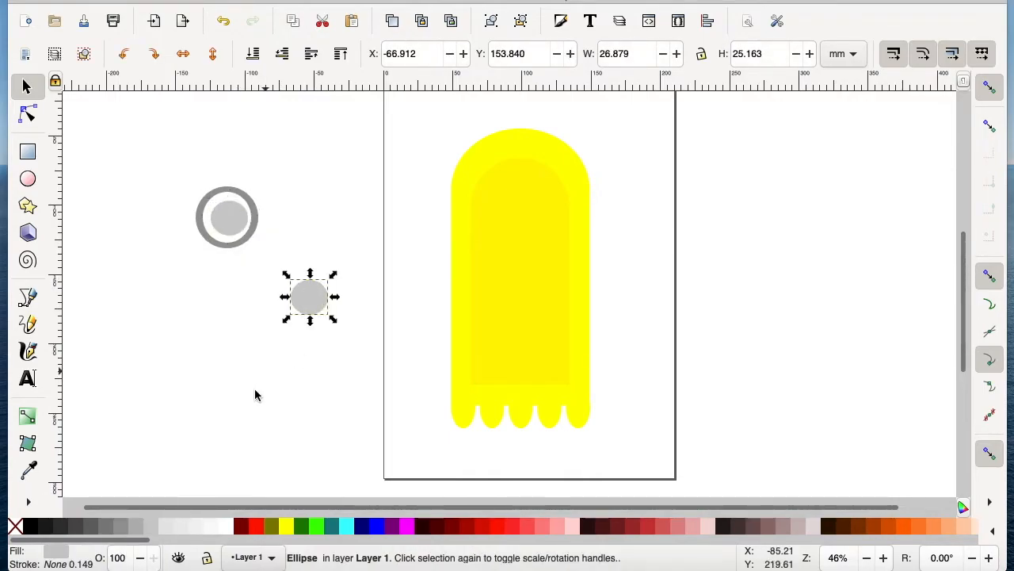
pyautogui.click(41, 530)
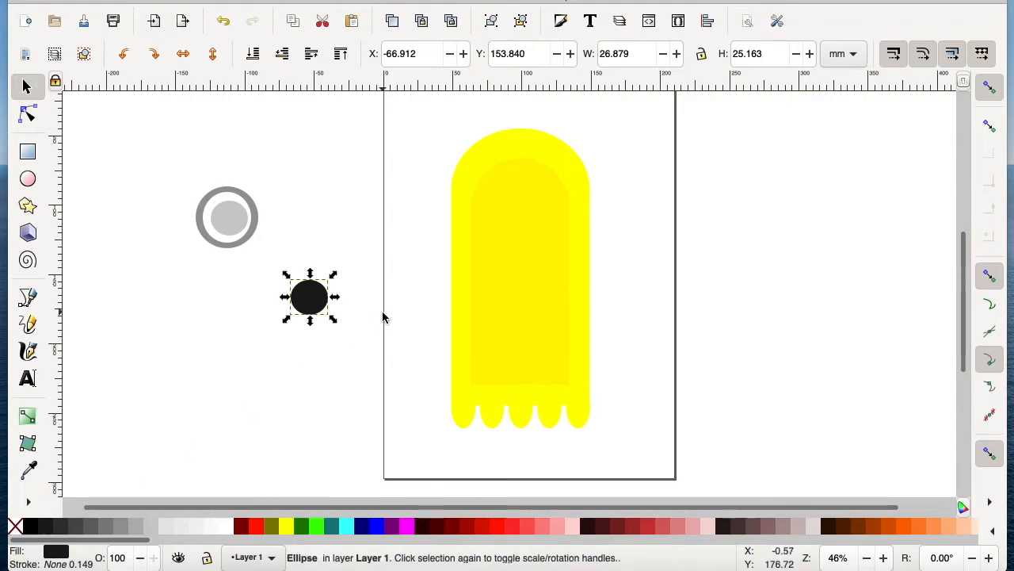
pyautogui.moveTo(332, 275); pyautogui.dragTo(236, 221)
pyautogui.scroll(5, 281, 229)
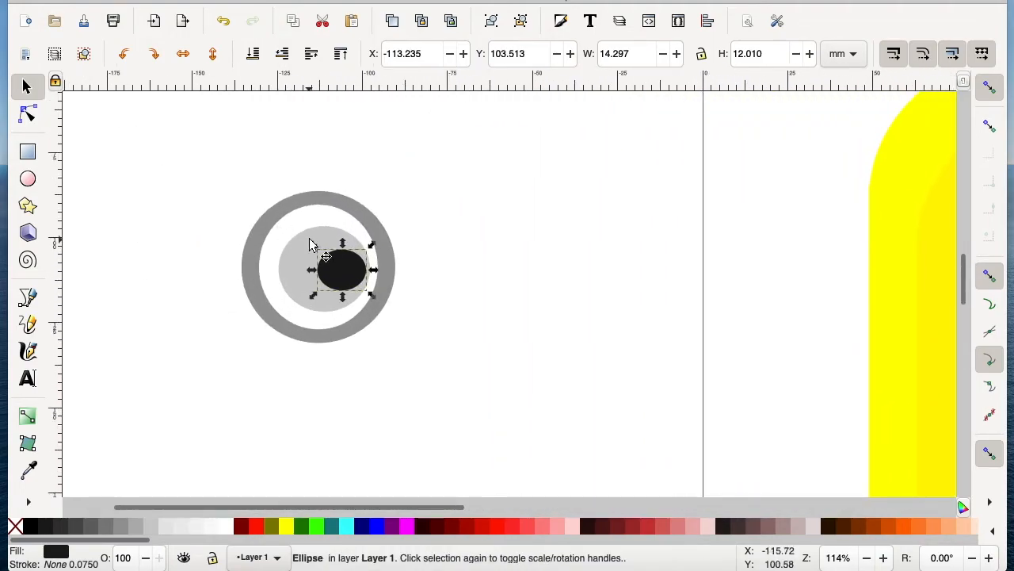
pyautogui.moveTo(343, 242); pyautogui.dragTo(342, 236)
pyautogui.click(444, 277)
# Duplicate the pupil as a white highlight about 6 mm across on the pupil's upper left.
pyautogui.click(353, 290)
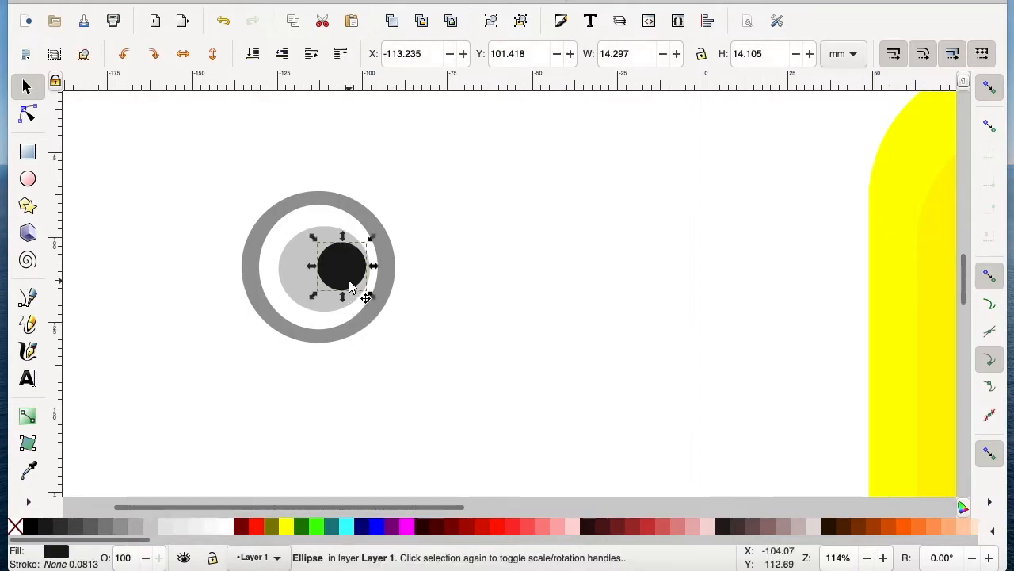
pyautogui.hotkey('ctrl', 'd')
pyautogui.moveTo(350, 276); pyautogui.dragTo(447, 324)
pyautogui.moveTo(467, 286); pyautogui.dragTo(328, 257)
pyautogui.click(227, 525)
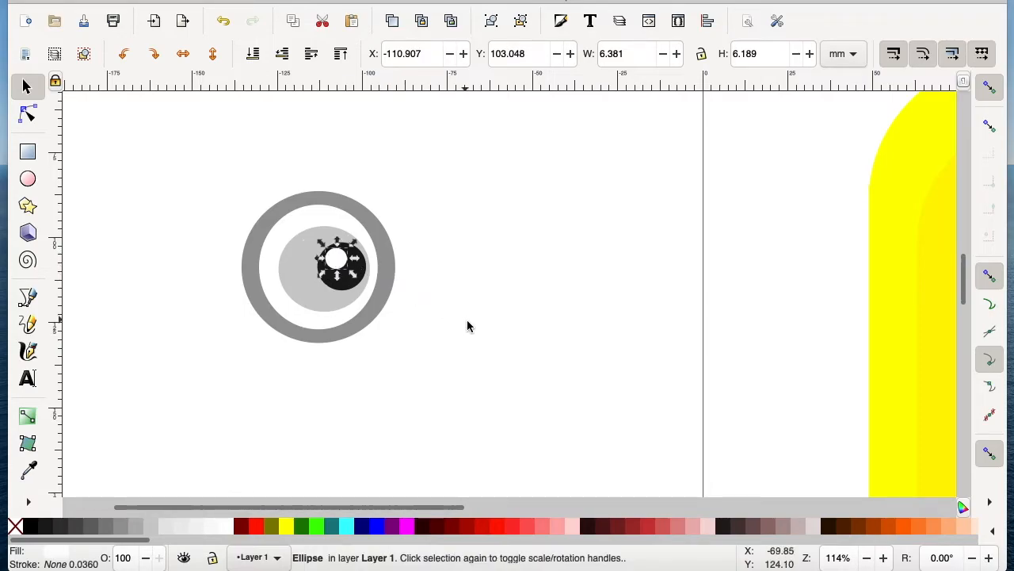
pyautogui.click(467, 325)
# Group the five circles that make up the eye.
pyautogui.scroll(-3, 467, 326)
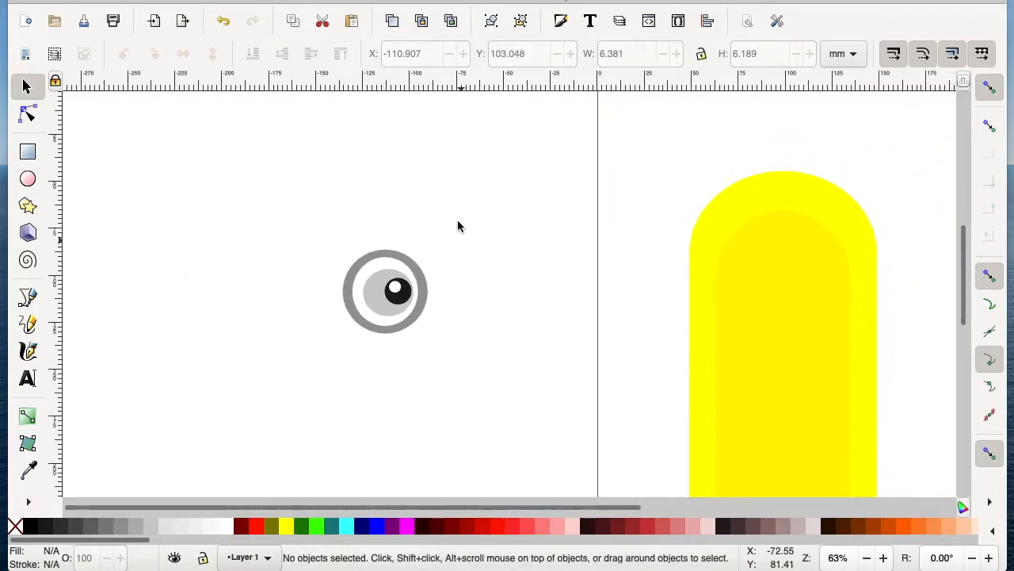
pyautogui.moveTo(457, 234); pyautogui.dragTo(306, 382)
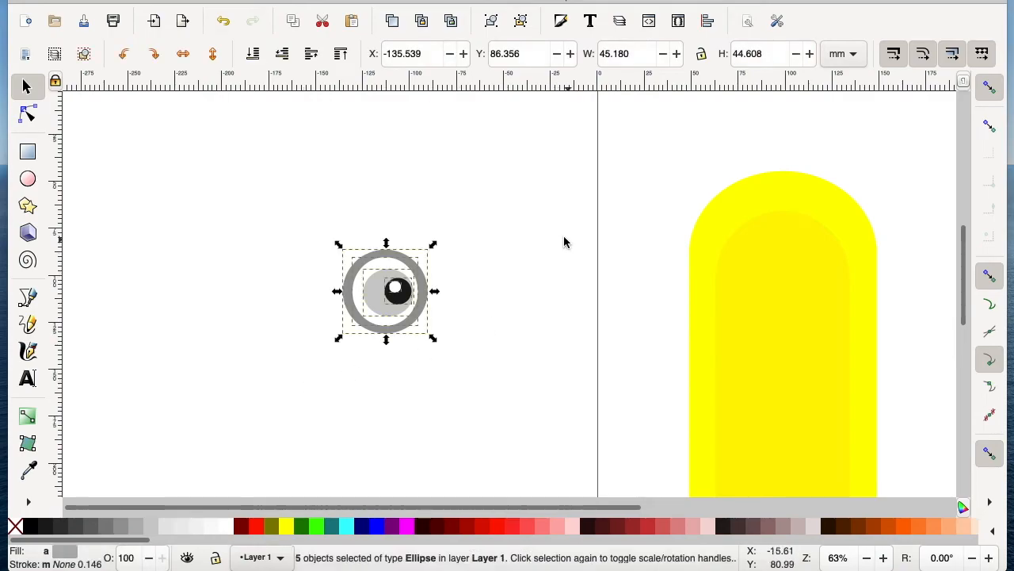
pyautogui.click(497, 26)
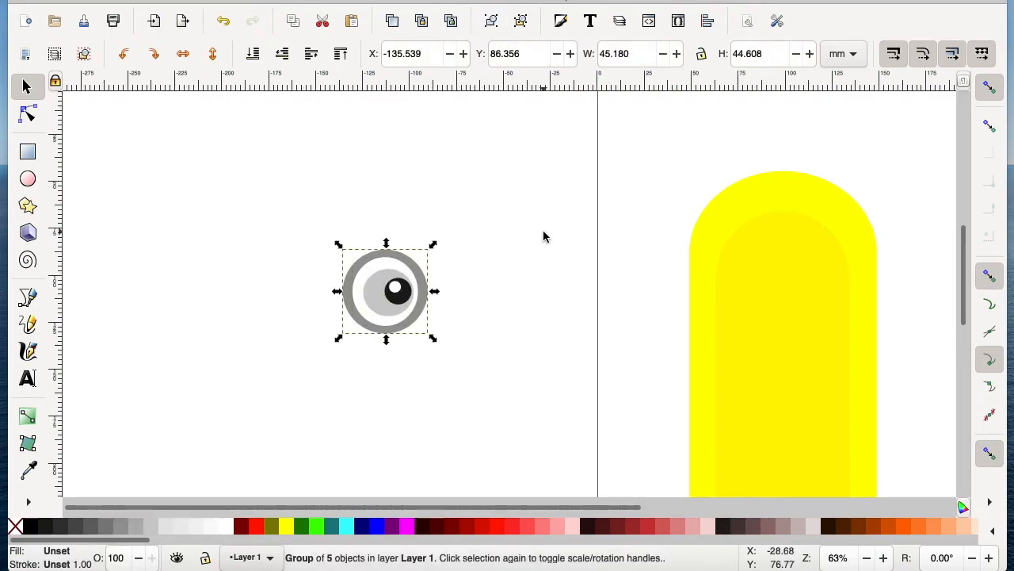
pyautogui.click(543, 236)
# Move the eye group onto the left of the character's head and shrink it to about 30 by 31 mm.
pyautogui.hscroll(3, 544, 237)
pyautogui.moveTo(285, 282); pyautogui.dragTo(648, 225)
pyautogui.moveTo(680, 182); pyautogui.dragTo(653, 204)
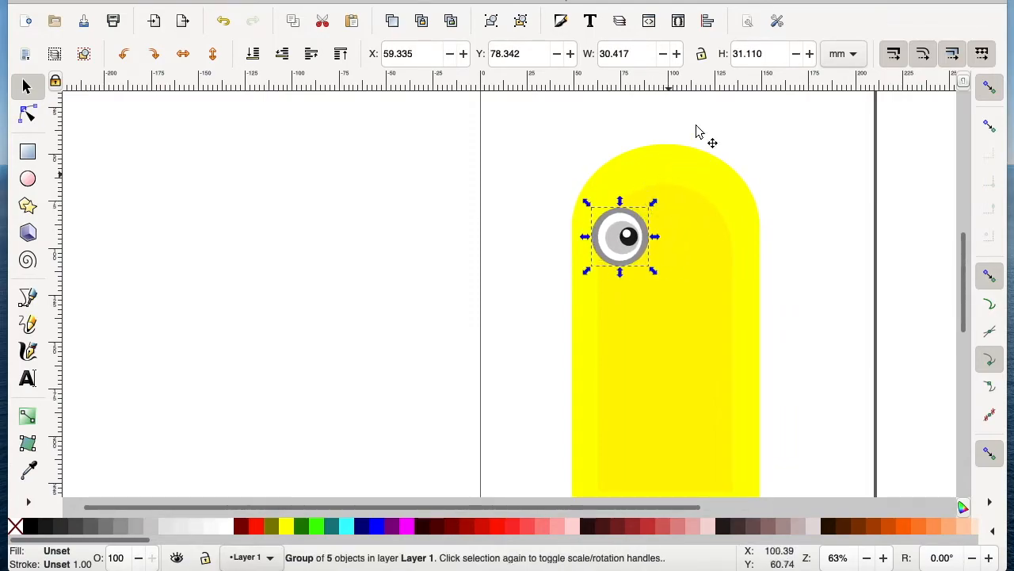
# Set the eye group's width and height to 30 mm each.
pyautogui.click(700, 55)
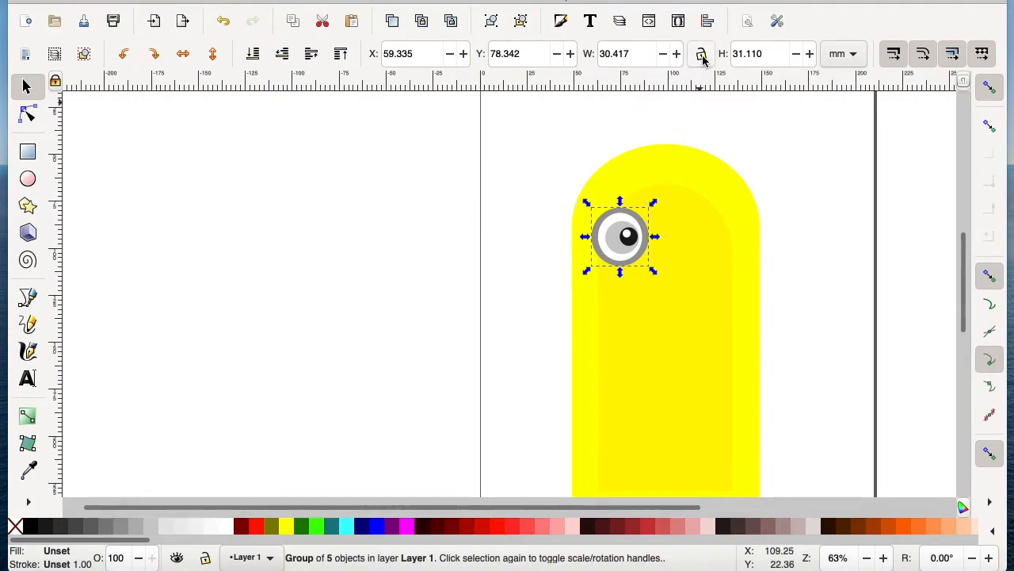
pyautogui.click(702, 56)
pyautogui.click(702, 55)
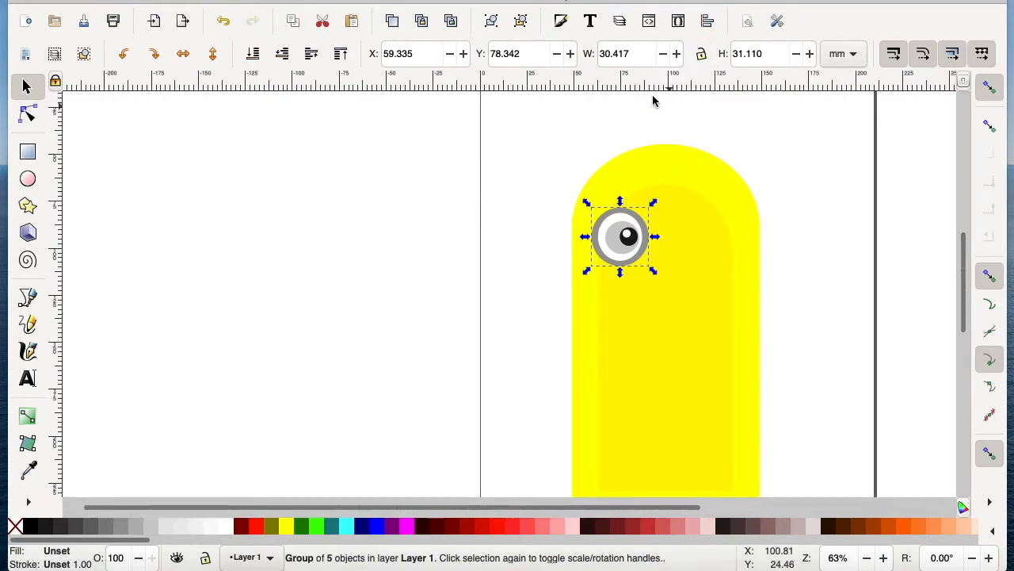
pyautogui.click(635, 56)
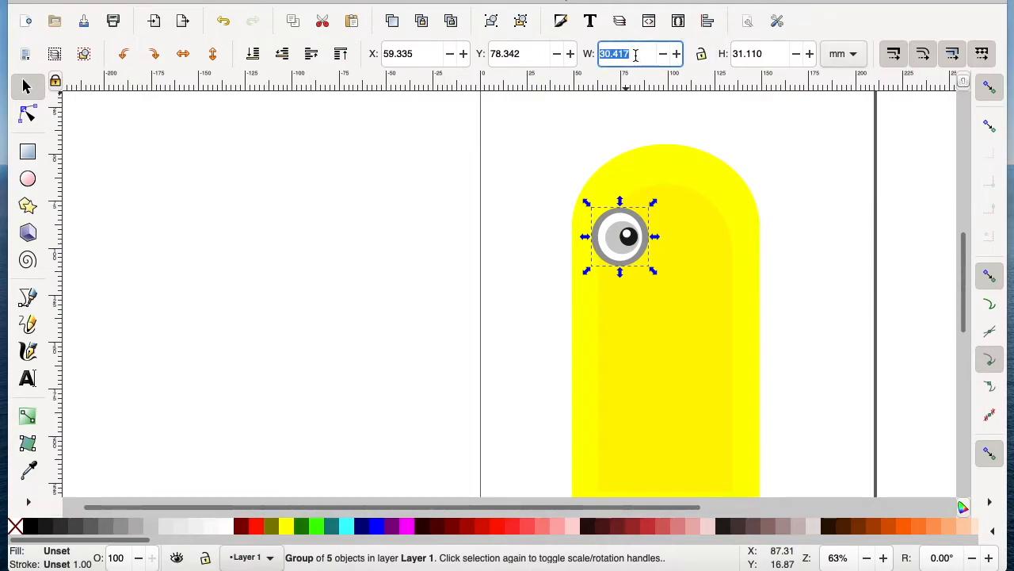
pyautogui.write('30')
pyautogui.press('Return')
pyautogui.click(769, 54)
pyautogui.write('30')
pyautogui.press('Return')
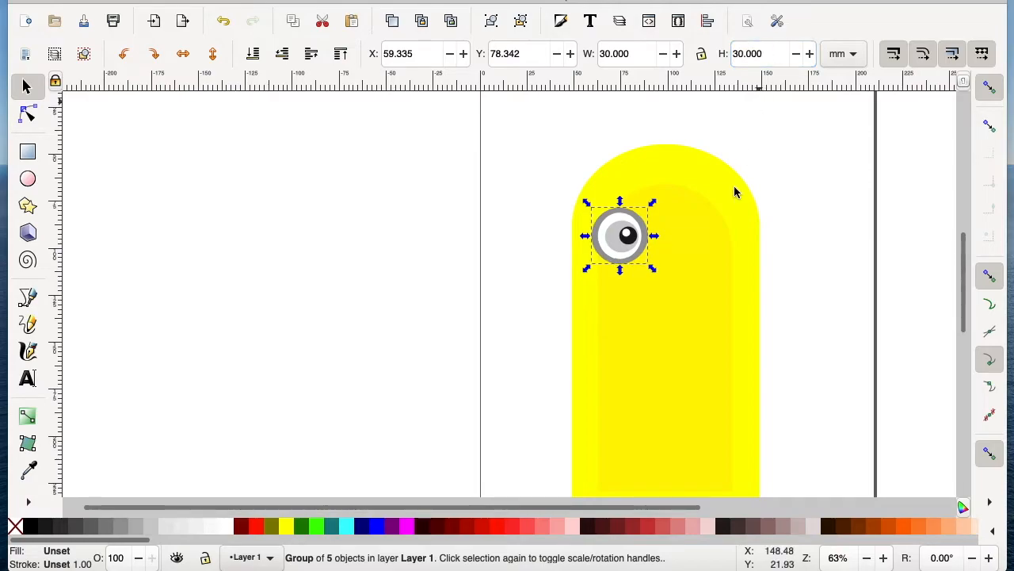
# Raise the eye slightly on the head and place a duplicate beside it at the same height as the second eye.
pyautogui.moveTo(622, 249); pyautogui.dragTo(628, 241)
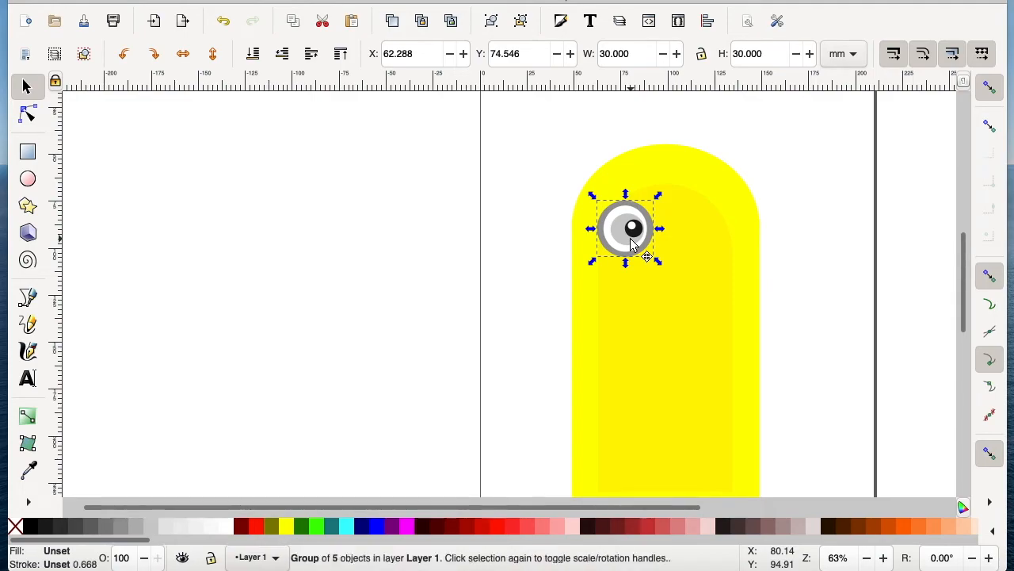
pyautogui.hotkey('ctrl', 'd')
pyautogui.moveTo(632, 244); pyautogui.dragTo(705, 243)
pyautogui.click(640, 244)
pyautogui.moveTo(641, 244)
pyautogui.mouseDown()
pyautogui.moveTo(652, 244)
pyautogui.moveTo(643, 244)
pyautogui.mouseUp()
pyautogui.click(832, 256)
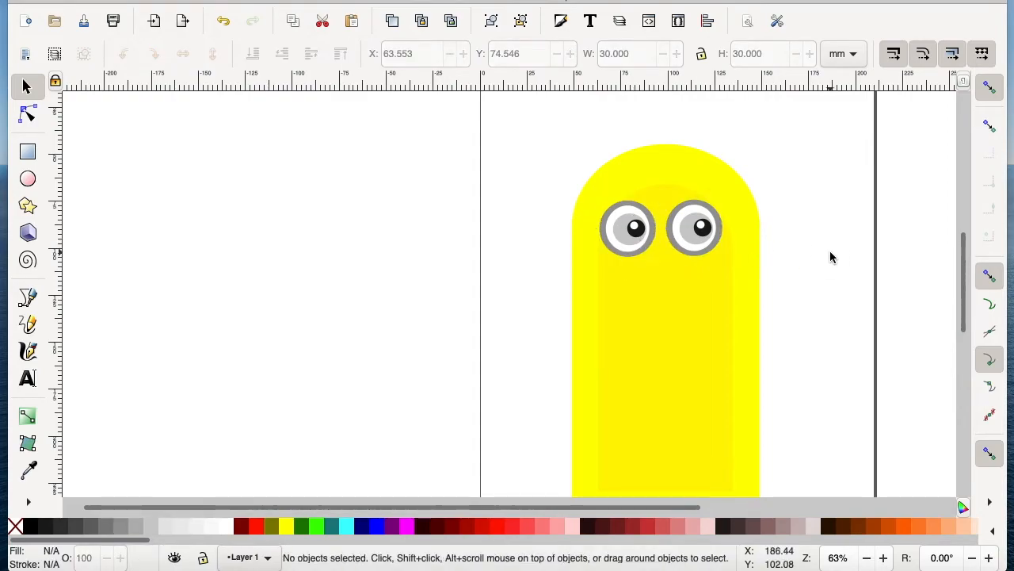
# Draw an ellipse about 84 by 79 mm outside the page to the character's right and remove its fill, keeping the outline.
pyautogui.scroll(-3, 831, 252)
pyautogui.scroll(2, 830, 252)
pyautogui.hscroll(5, 830, 252)
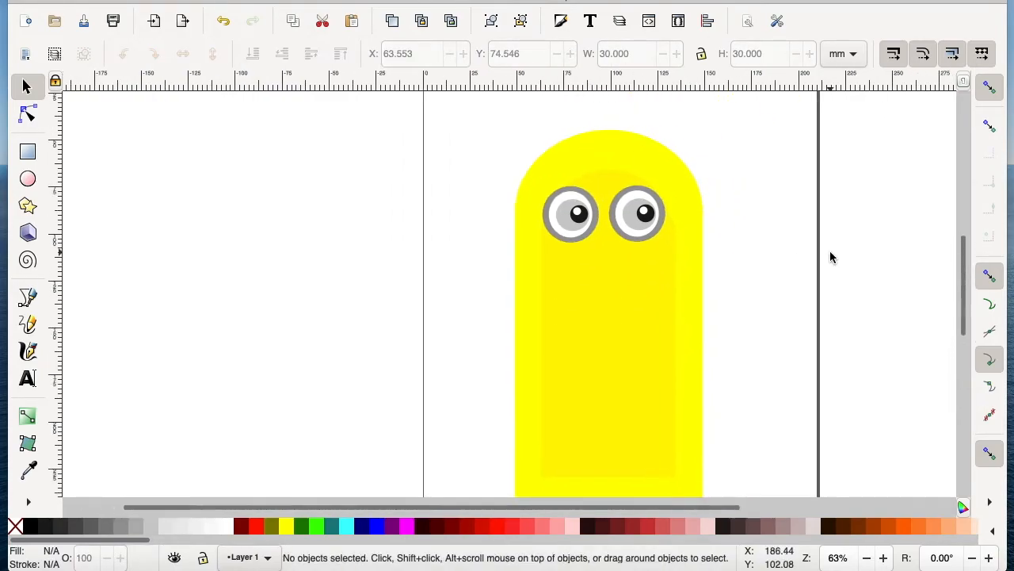
pyautogui.scroll(-2, 830, 252)
pyautogui.scroll(-1, 831, 252)
pyautogui.scroll(-1, 829, 256)
pyautogui.hscroll(4, 800, 283)
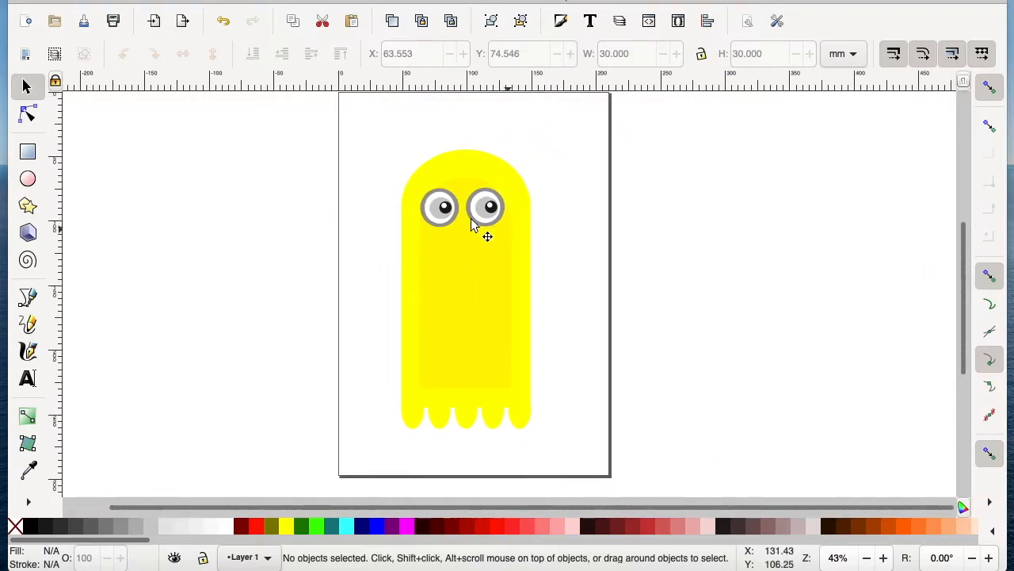
pyautogui.click(27, 180)
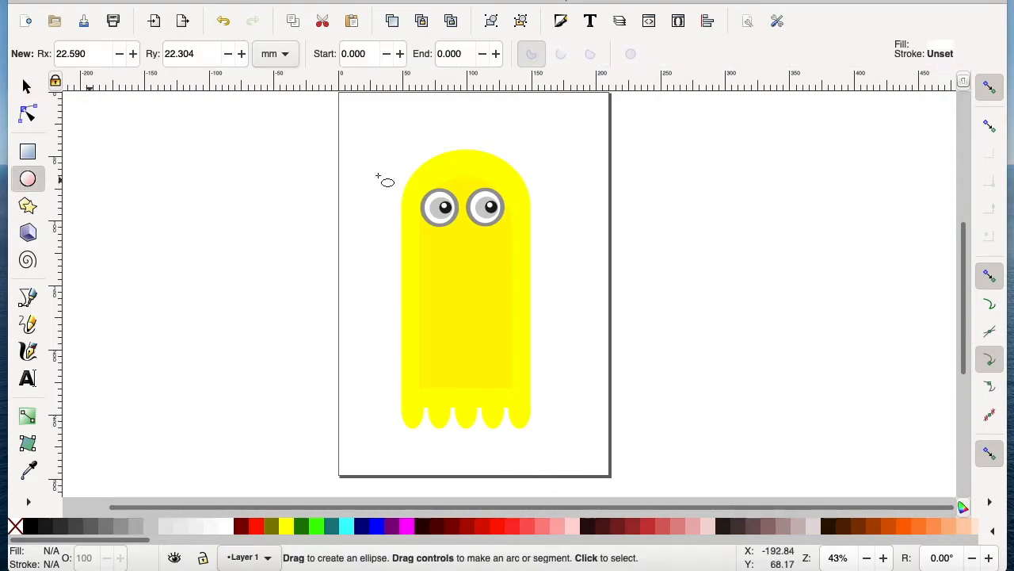
pyautogui.click(659, 257)
pyautogui.moveTo(474, 164)
pyautogui.mouseDown()
pyautogui.moveTo(649, 304)
pyautogui.moveTo(697, 366)
pyautogui.moveTo(686, 377)
pyautogui.mouseUp()
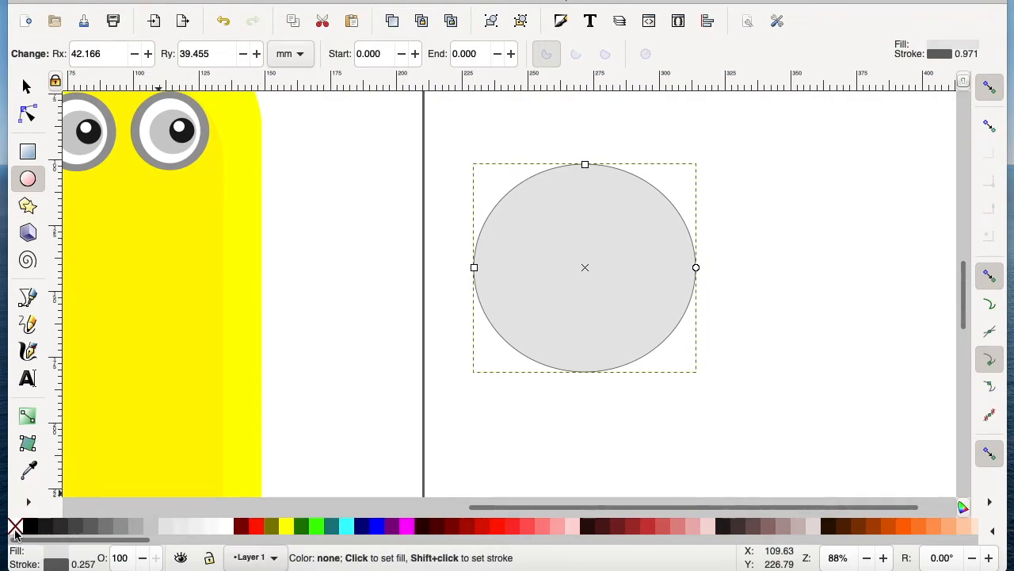
pyautogui.click(15, 528)
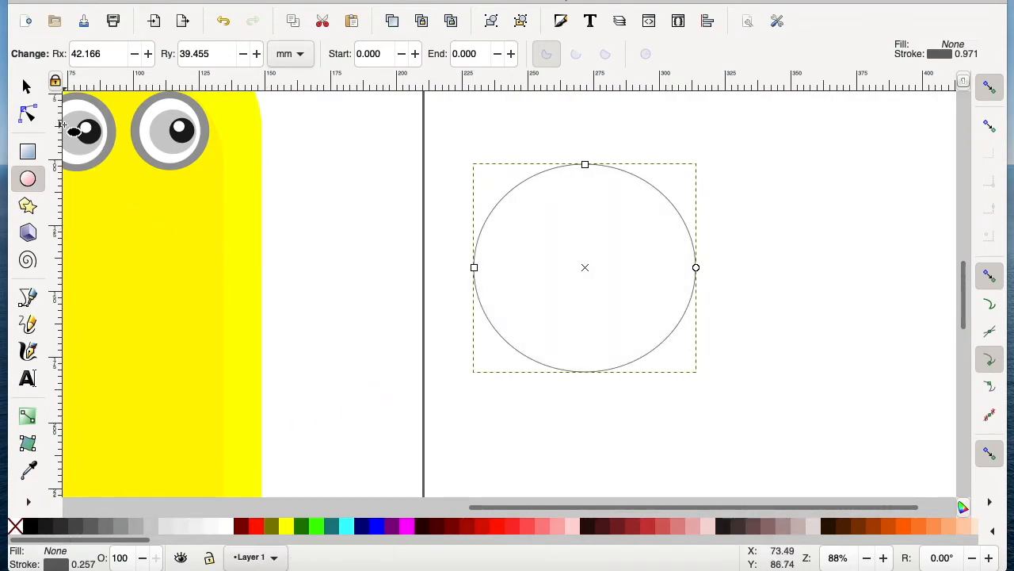
pyautogui.click(26, 88)
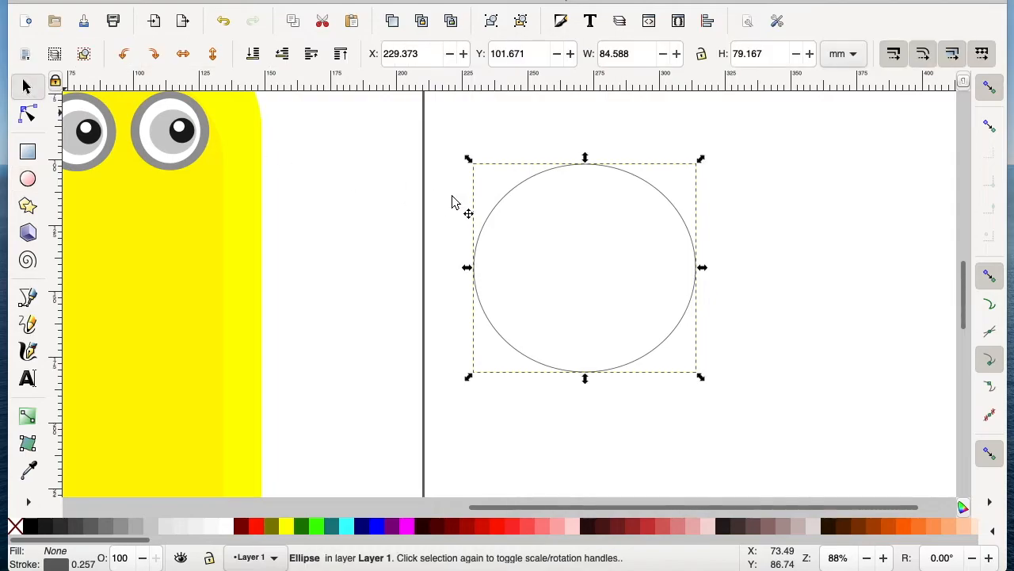
pyautogui.click(614, 244)
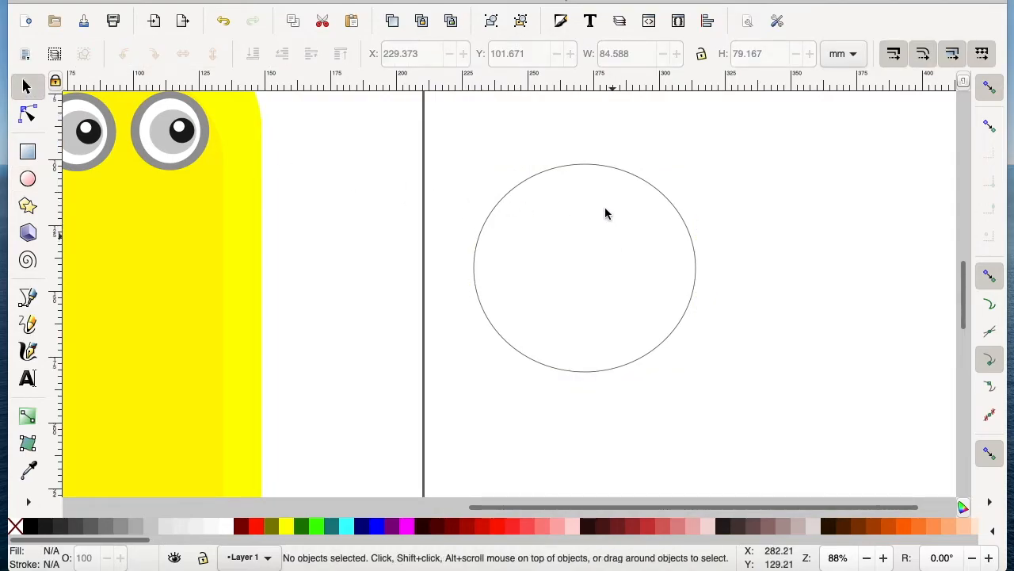
pyautogui.click(590, 172)
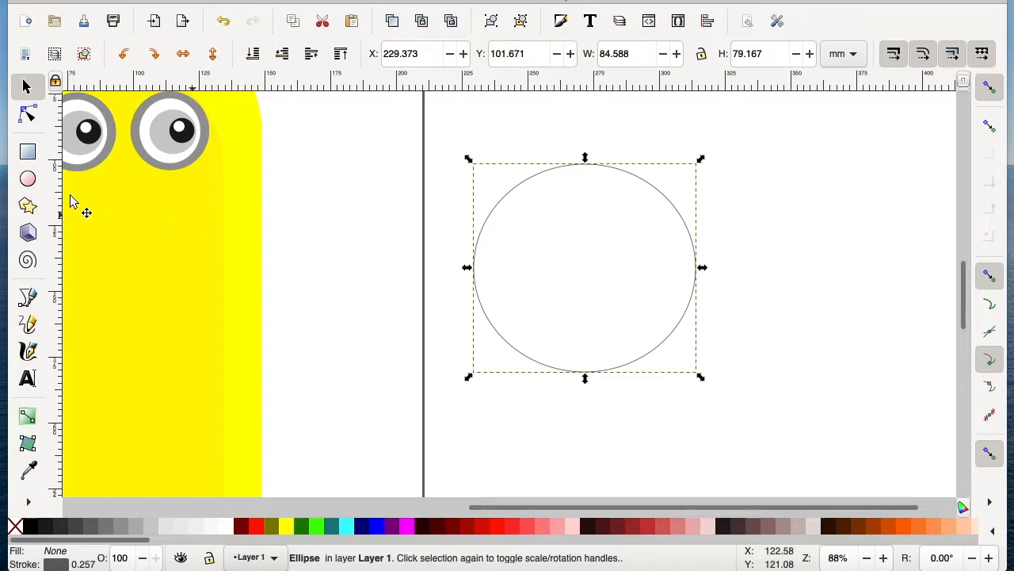
# Draw an unfilled rectangle about 123 by 50 mm covering the upper half of the outlined ellipse.
pyautogui.click(29, 157)
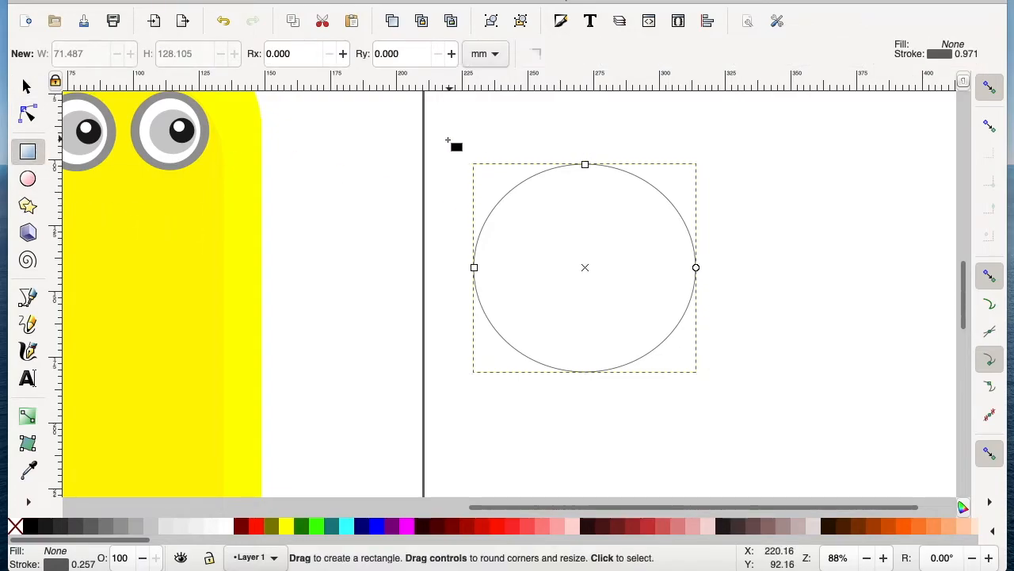
pyautogui.moveTo(445, 138); pyautogui.dragTo(768, 269)
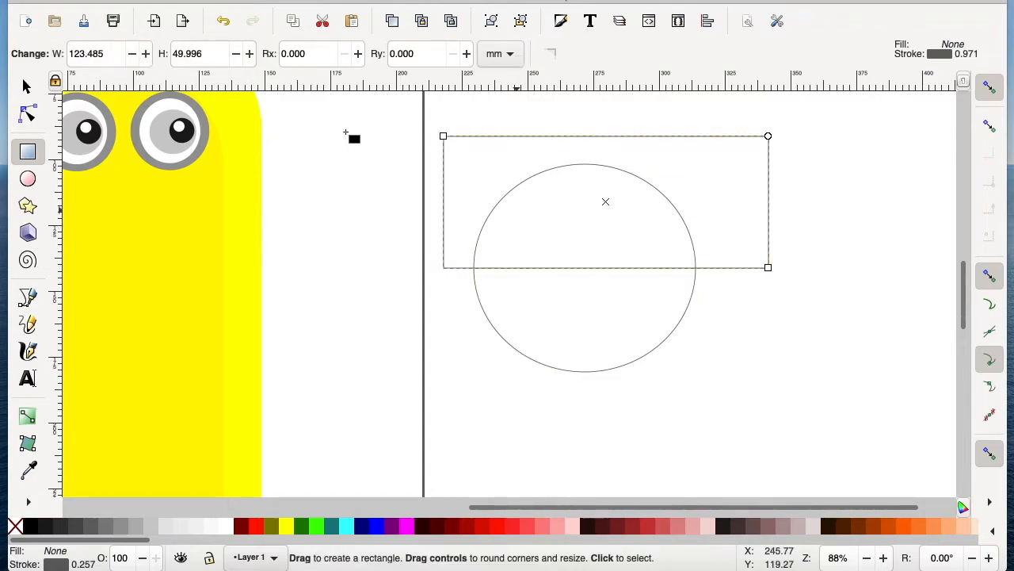
pyautogui.click(25, 87)
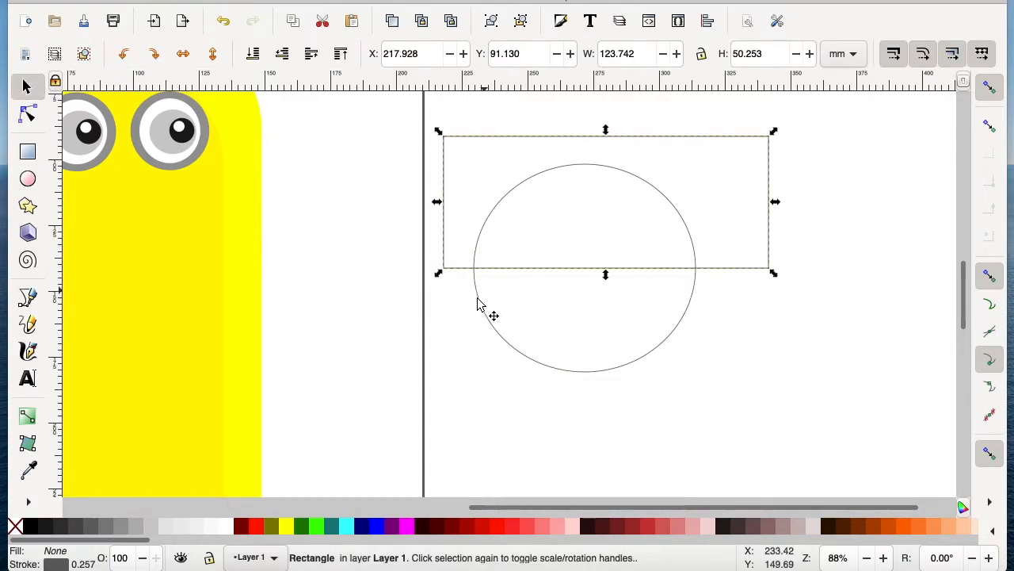
# Cut away the ellipse's upper half with the rectangle, and apply Division to the remaining half and a diagonally offset duplicate.
pyautogui.click(417, 125)
pyautogui.moveTo(417, 121); pyautogui.dragTo(825, 446)
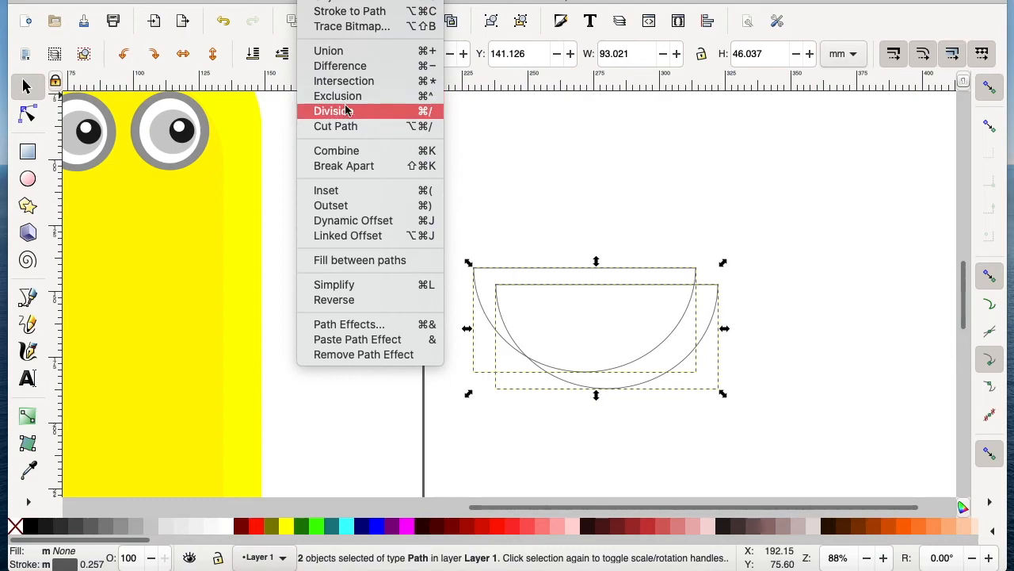
pyautogui.click(347, 115)
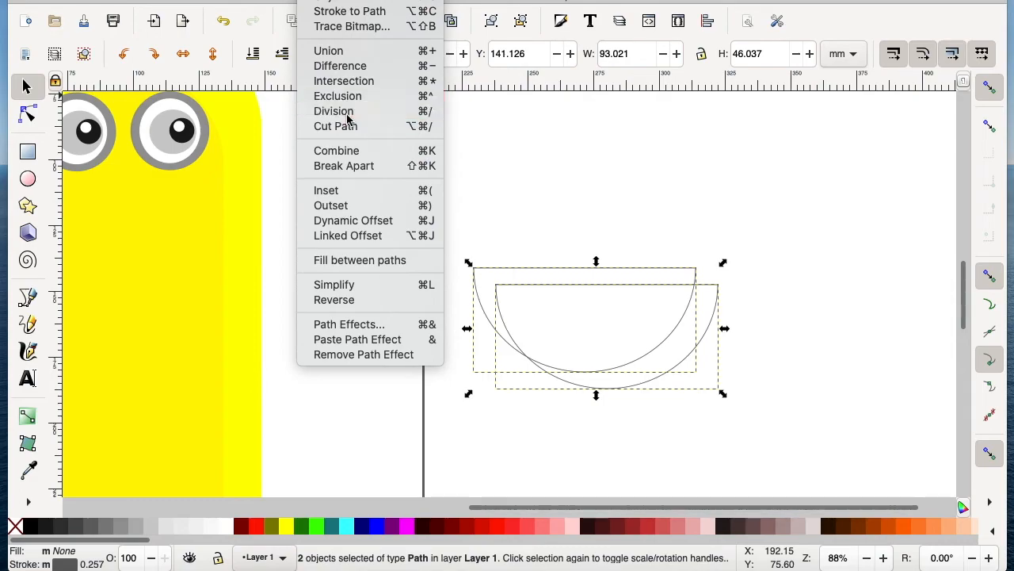
# Fill the mouth's outer piece, the upper band with its curved left edge, with light orange.
pyautogui.click(796, 309)
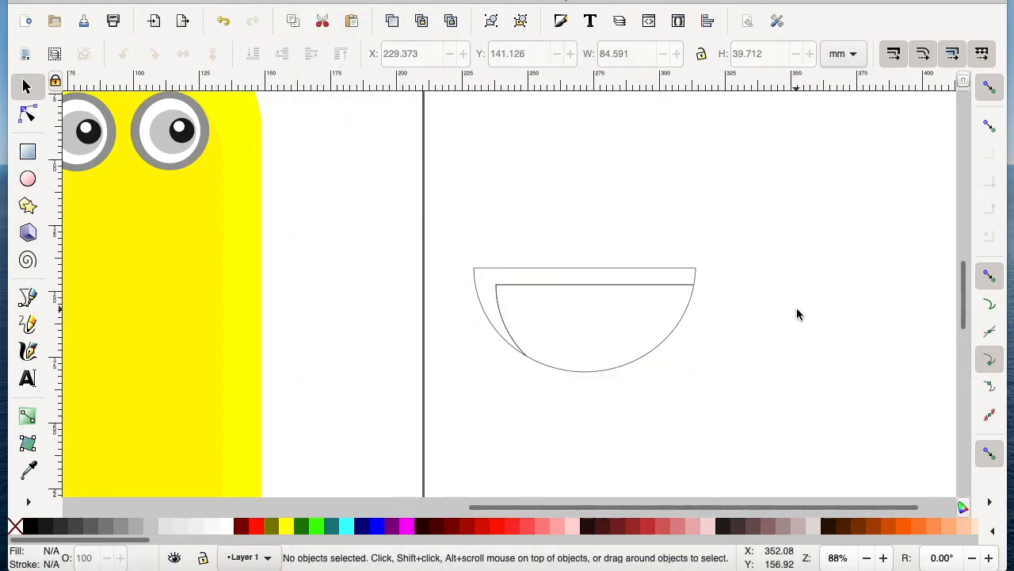
pyautogui.click(673, 339)
pyautogui.click(583, 271)
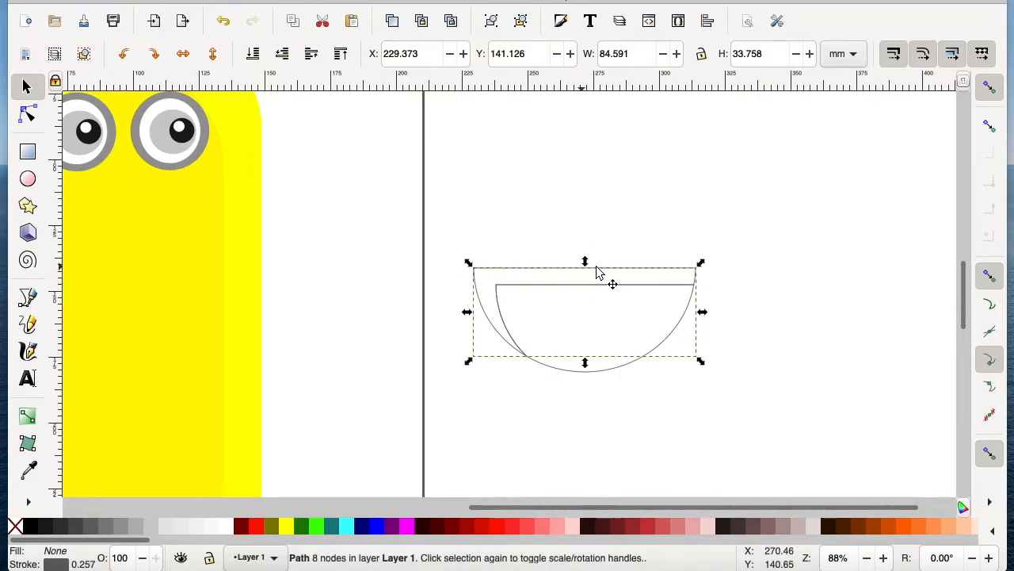
pyautogui.click(798, 326)
pyautogui.click(672, 275)
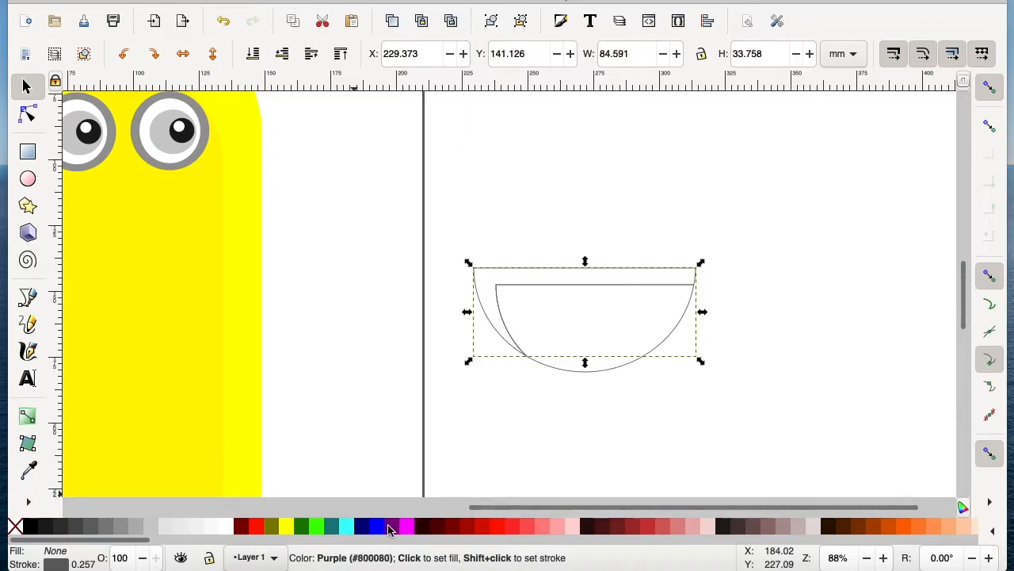
pyautogui.scroll(-10, 642, 523)
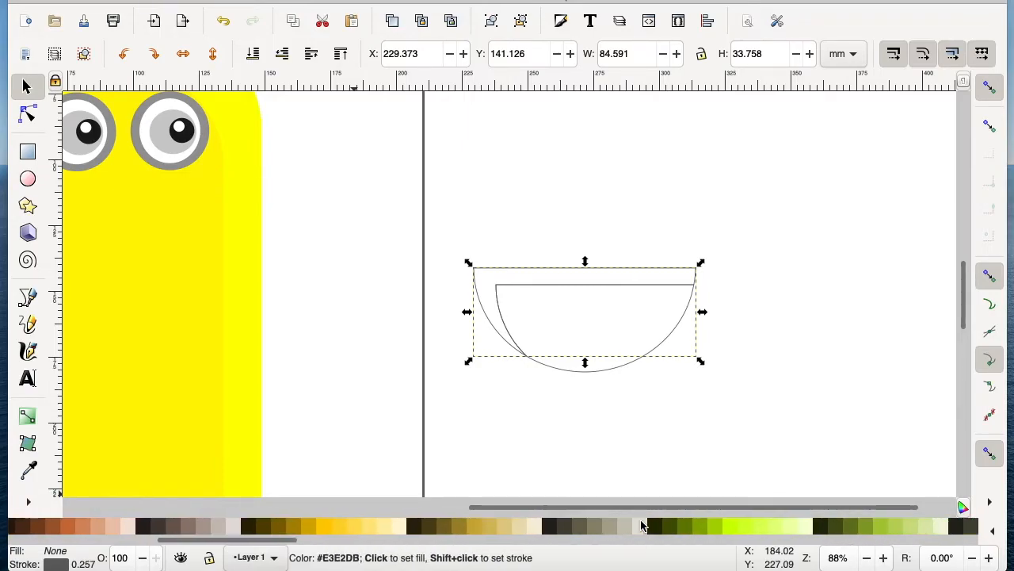
pyautogui.scroll(3, 642, 525)
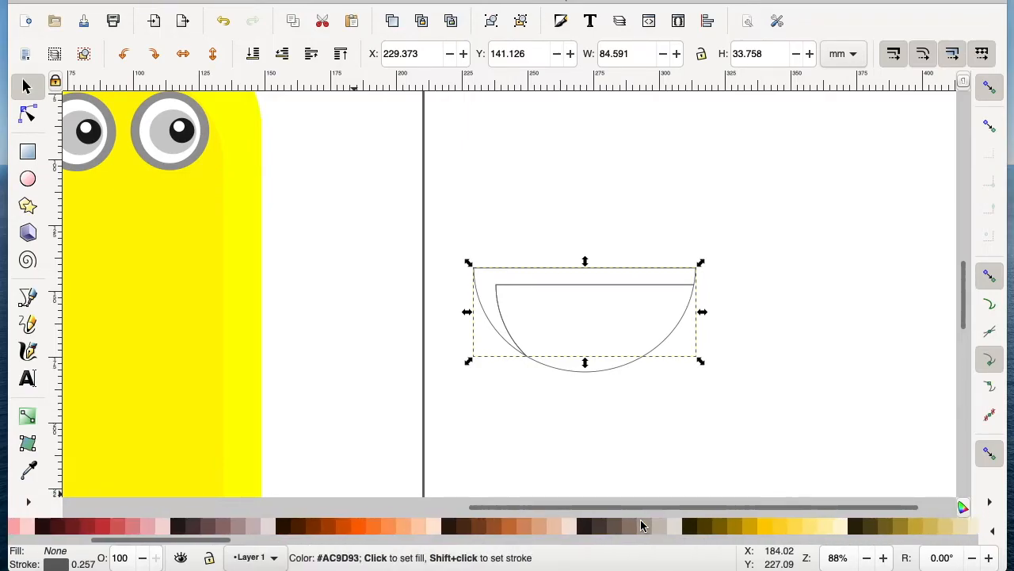
pyautogui.click(388, 526)
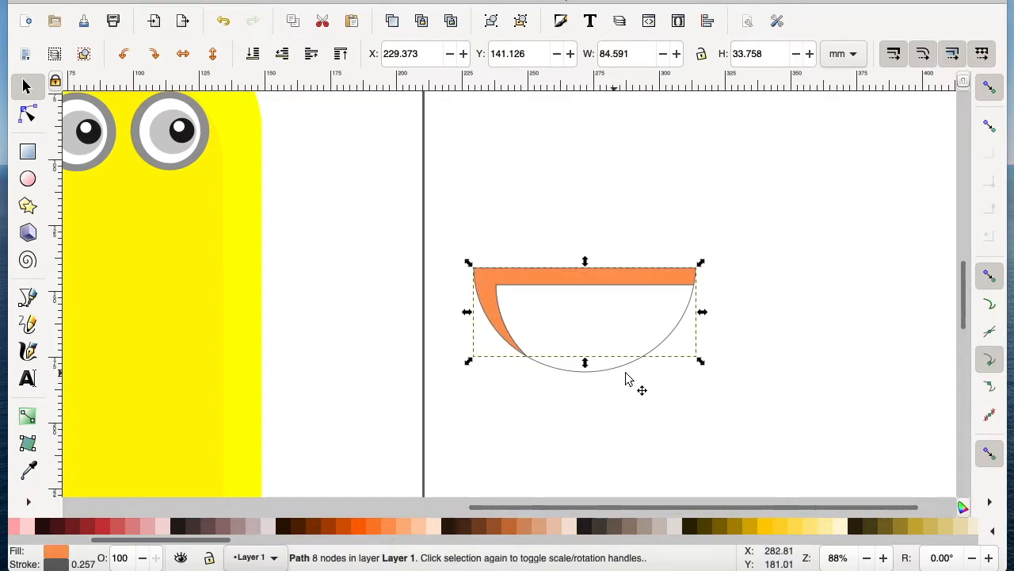
# Fill the mouth's large inner piece with a very light grey.
pyautogui.press('Escape')
pyautogui.click(608, 294)
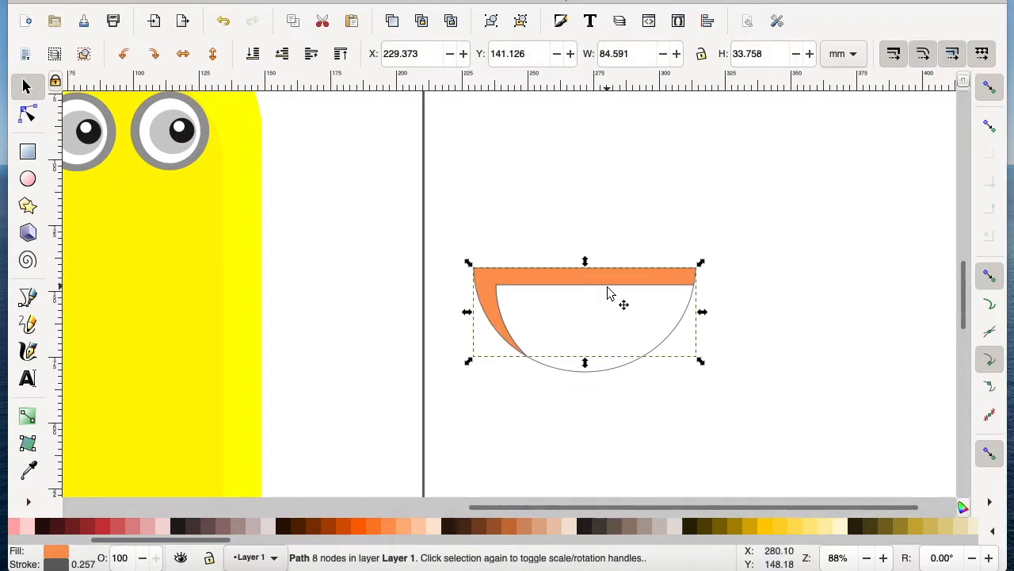
pyautogui.click(612, 375)
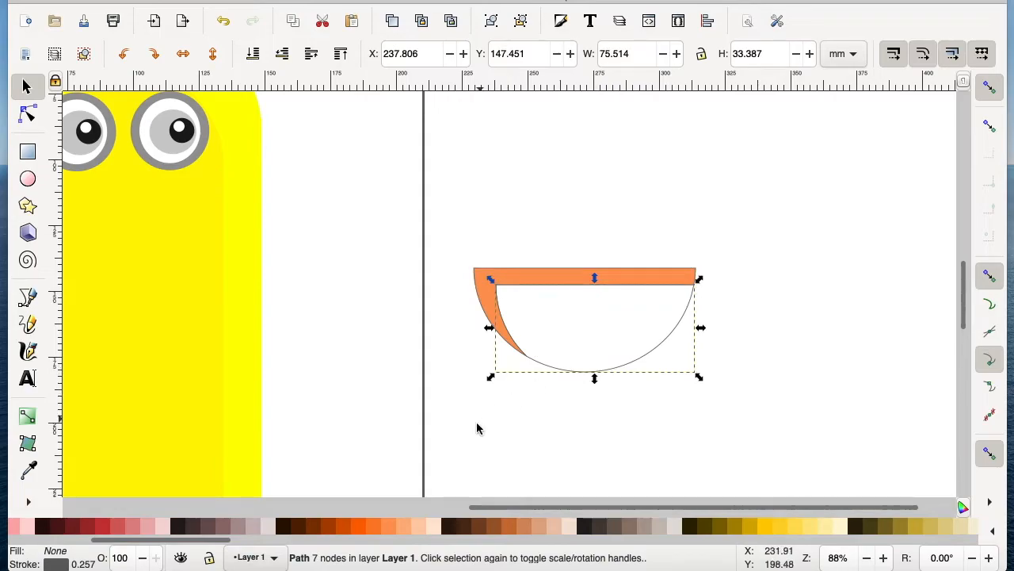
pyautogui.hscroll(-4, 290, 525)
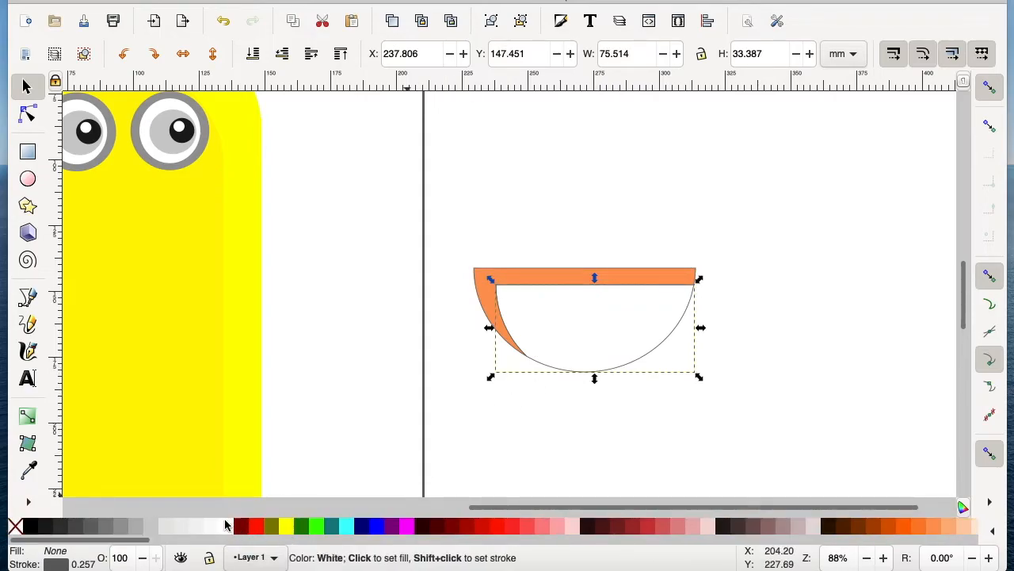
pyautogui.click(213, 527)
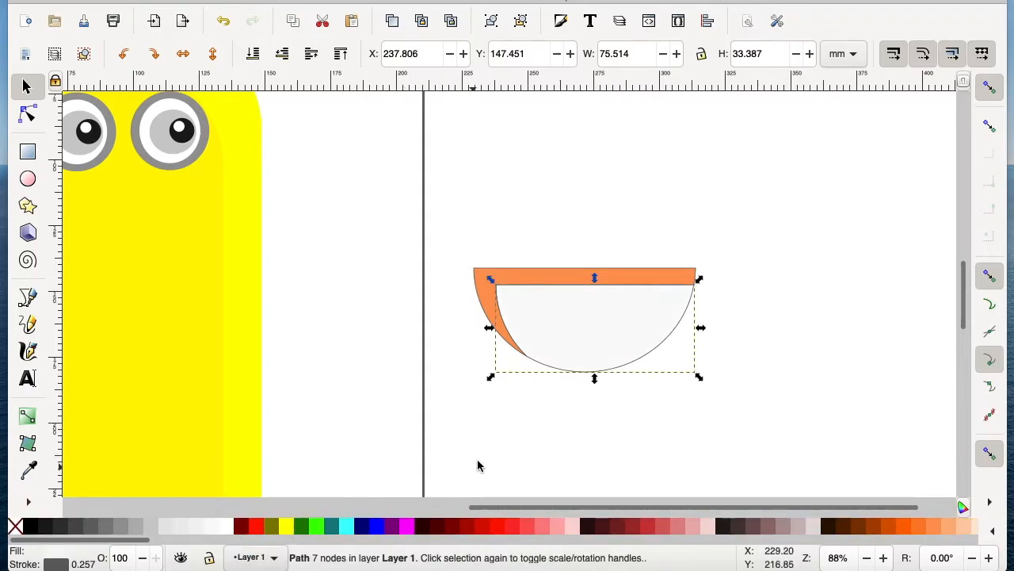
pyautogui.click(511, 434)
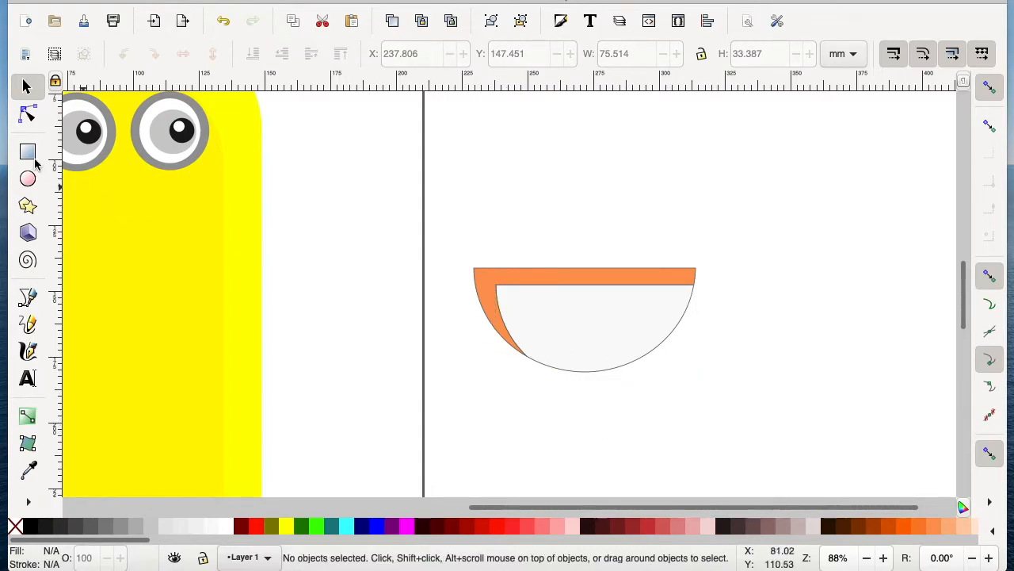
# Draw four straight lines with the Pen tool from the orange band to the mouth's curved lower edge, dividing the inner piece into teeth.
pyautogui.click(28, 298)
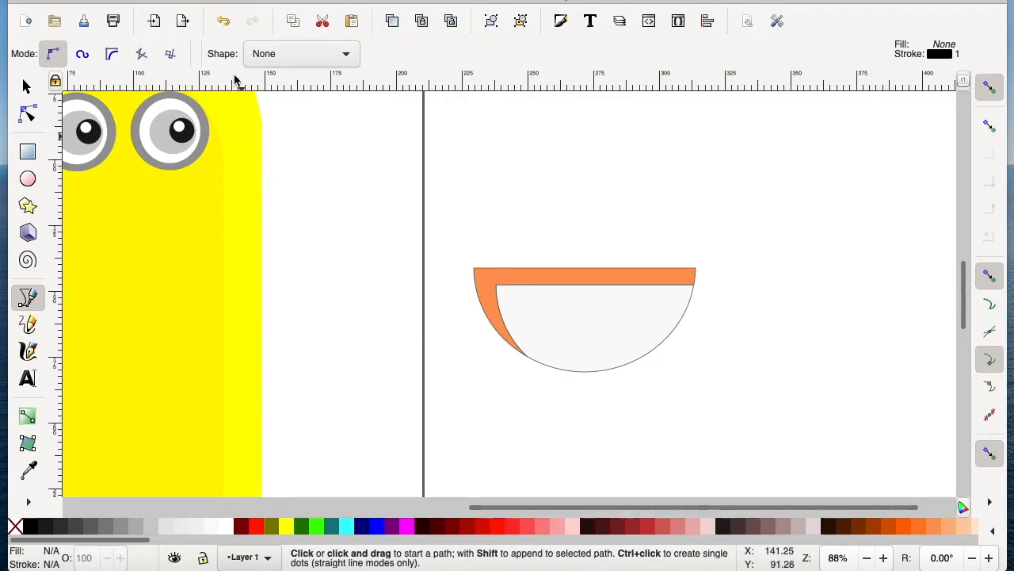
pyautogui.click(338, 61)
pyautogui.click(337, 61)
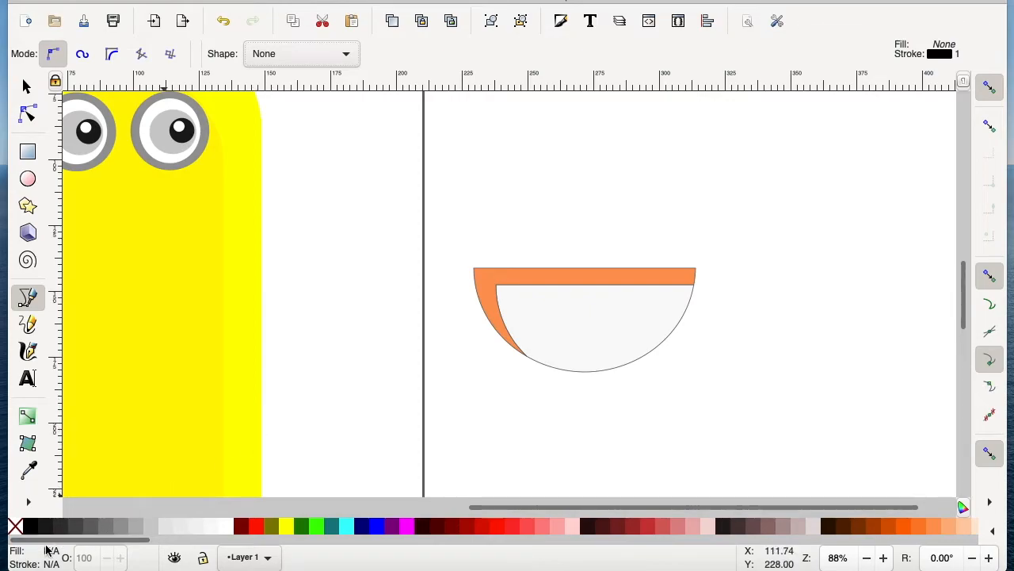
pyautogui.click(541, 285)
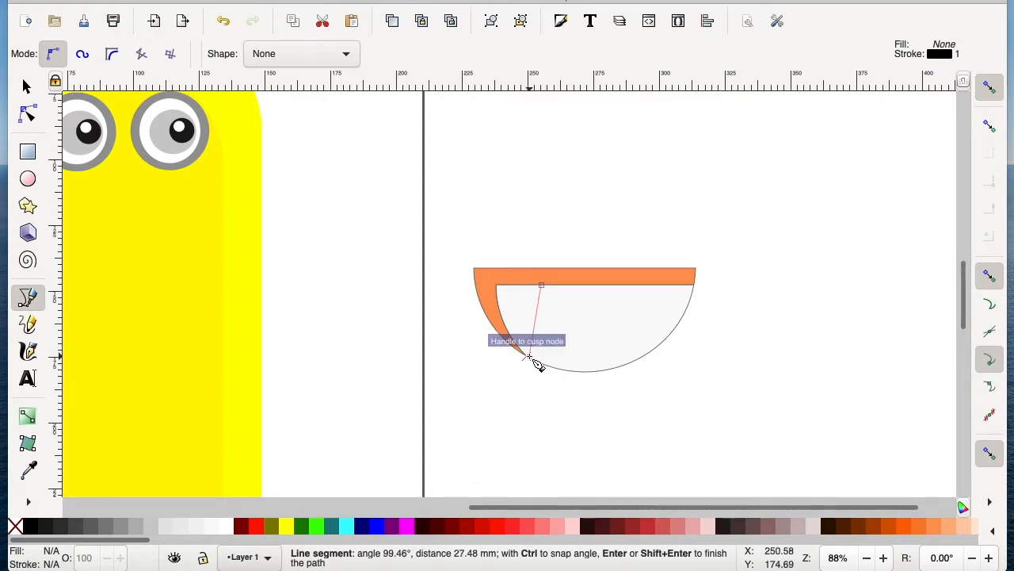
pyautogui.doubleClick(528, 356)
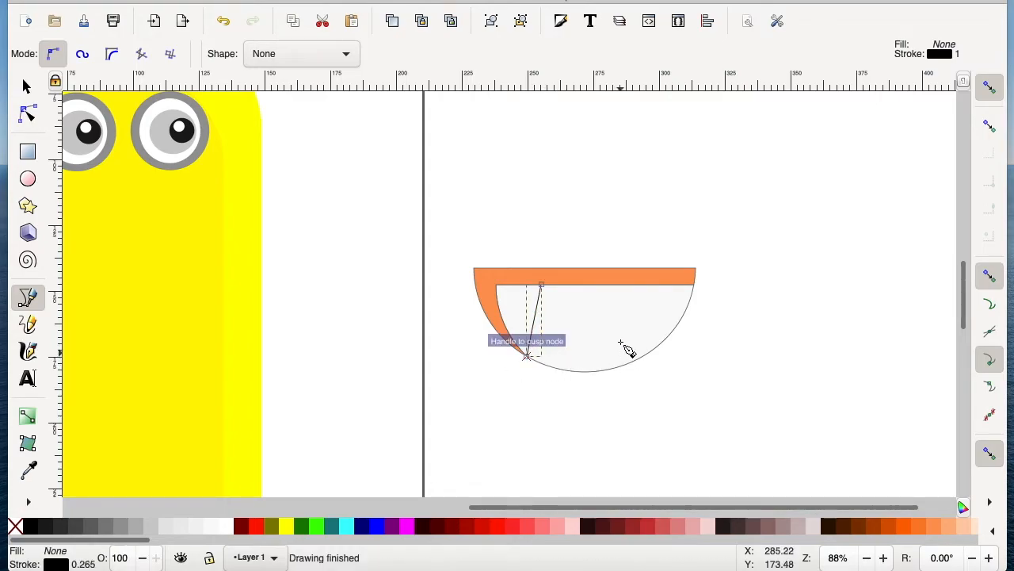
pyautogui.click(579, 284)
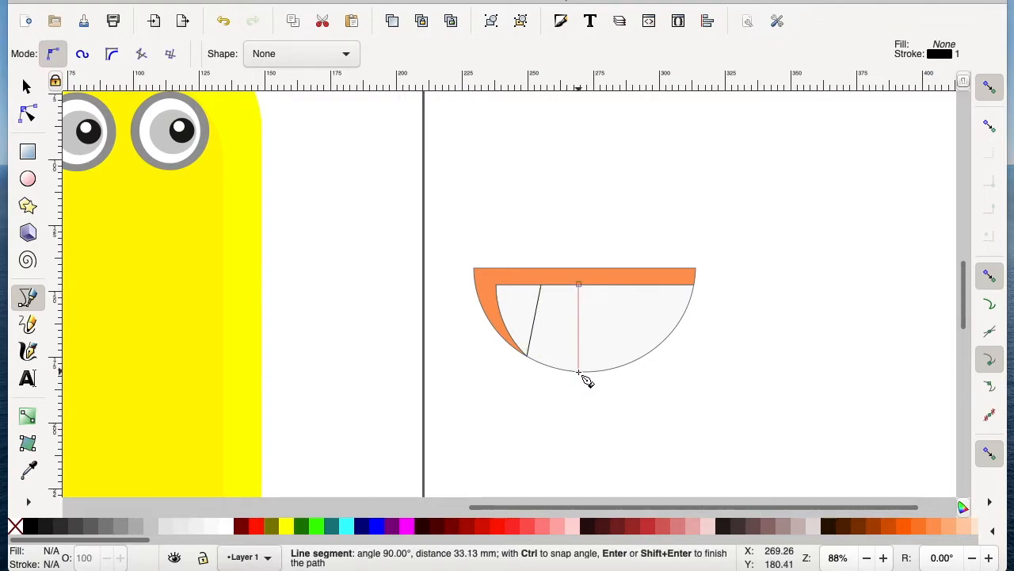
pyautogui.doubleClick(579, 371)
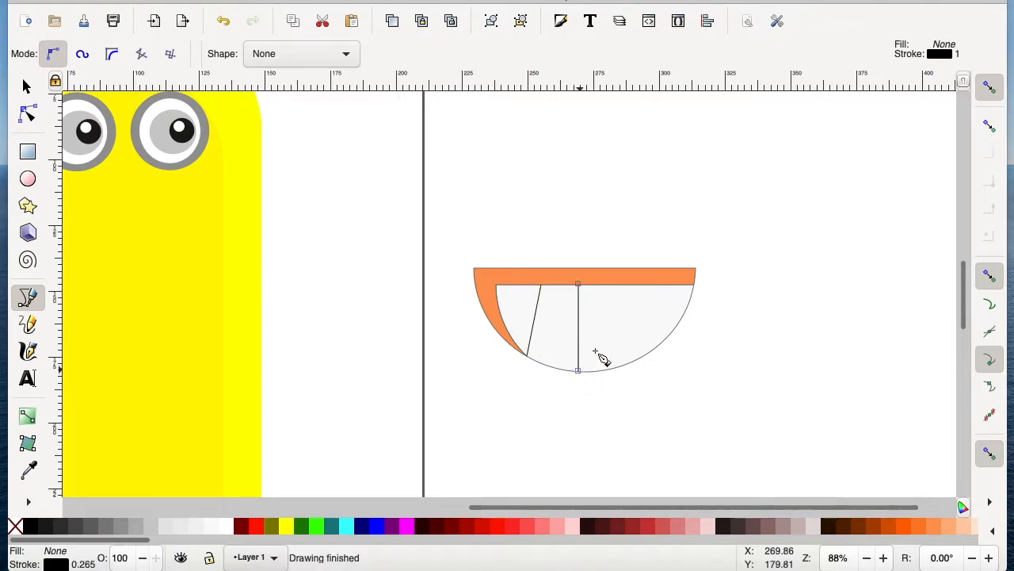
pyautogui.click(615, 286)
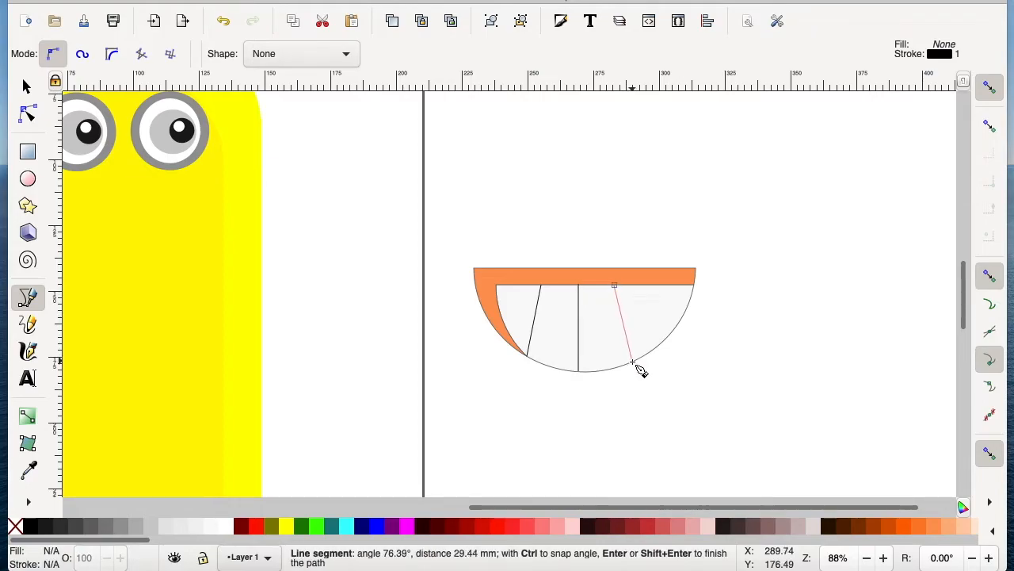
pyautogui.doubleClick(632, 362)
pyautogui.click(646, 285)
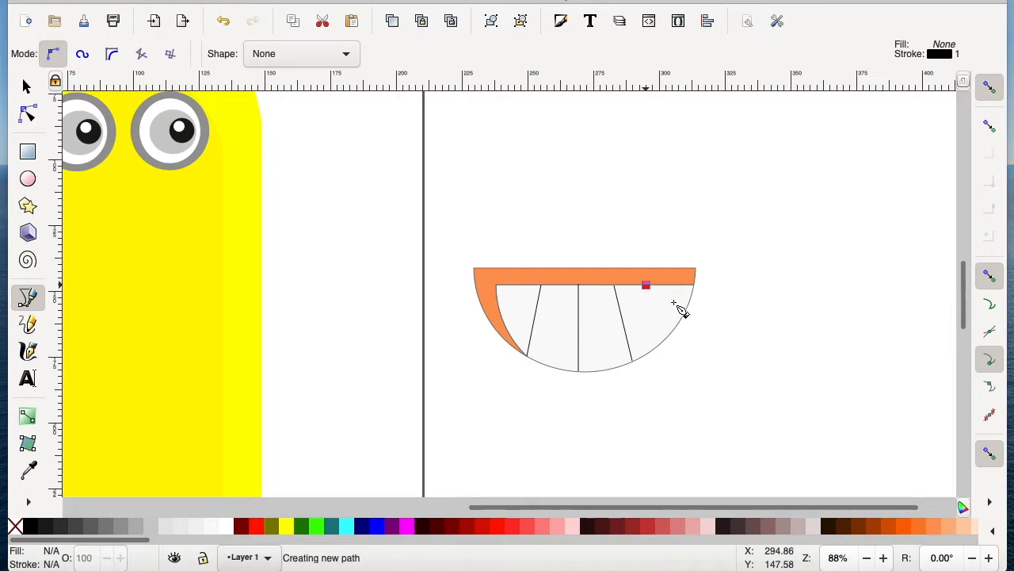
pyautogui.doubleClick(679, 322)
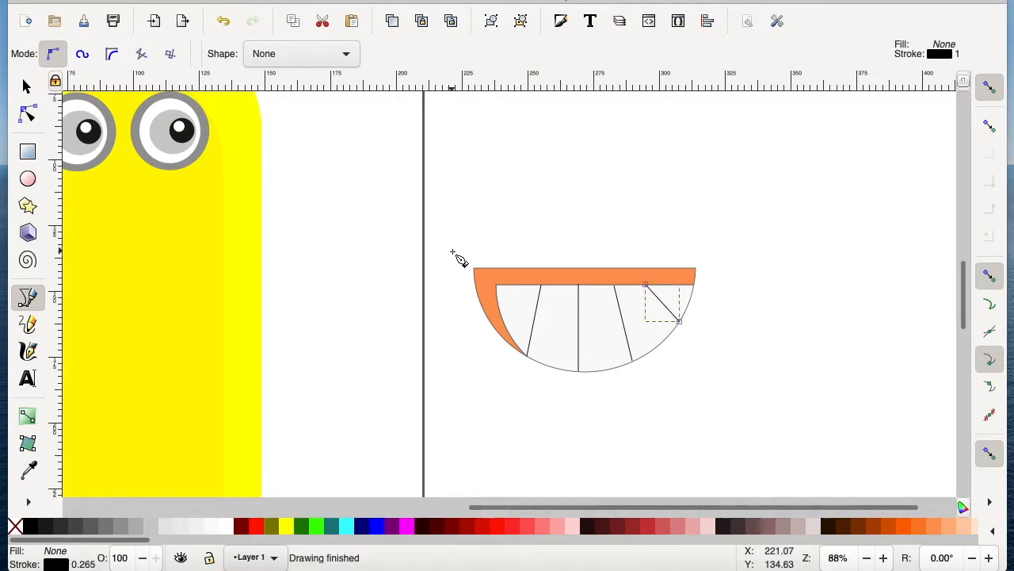
# Group the two mouth pieces and the four tooth lines into one object.
pyautogui.press('s')
pyautogui.click(475, 238)
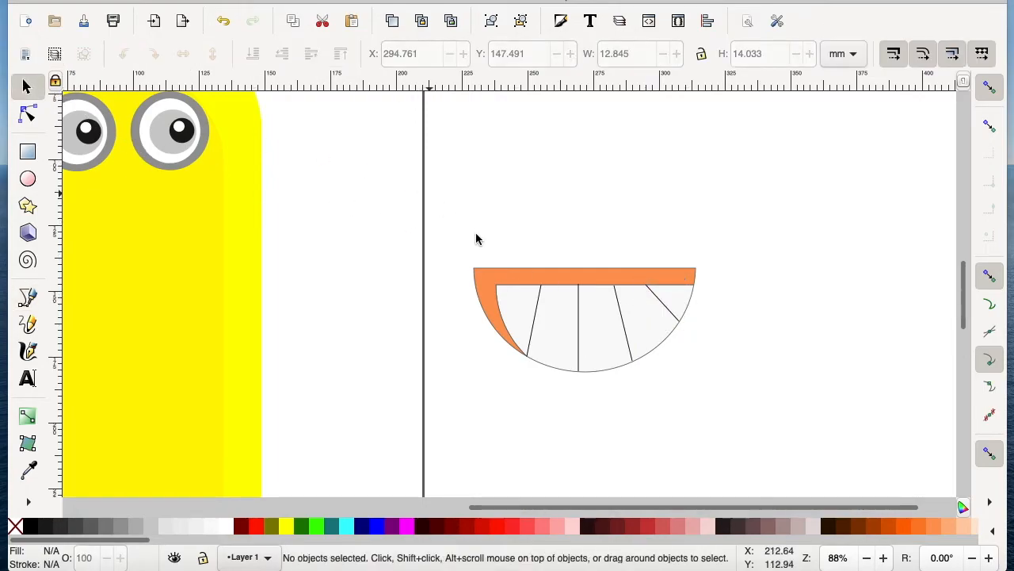
pyautogui.moveTo(455, 231)
pyautogui.mouseDown()
pyautogui.moveTo(810, 407)
pyautogui.moveTo(839, 444)
pyautogui.mouseUp()
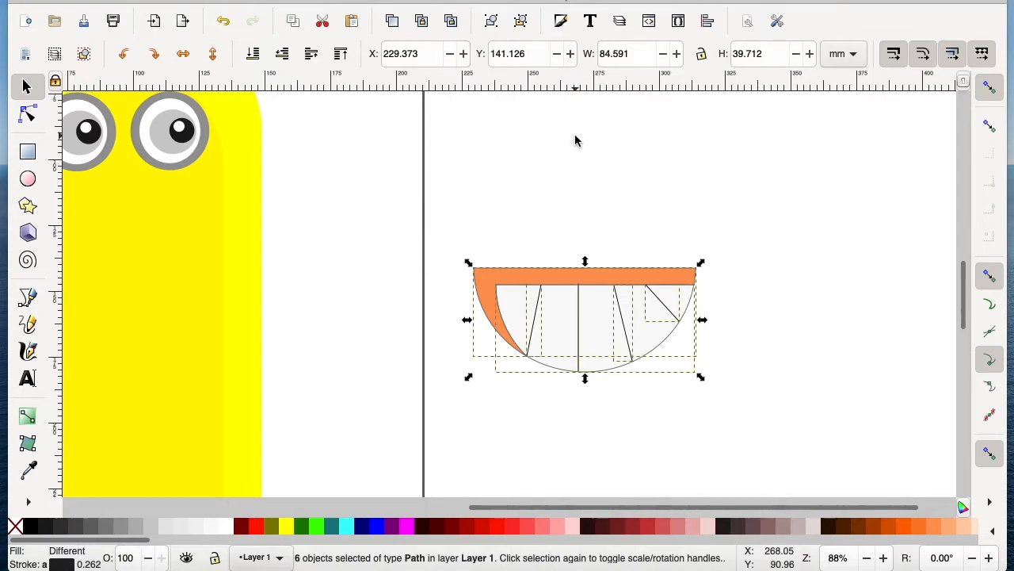
pyautogui.click(492, 21)
# Scale the mouth group down to about 50 by 23 mm and place it on the character's face below the eyes.
pyautogui.hscroll(-8, 787, 230)
pyautogui.scroll(-3, 786, 230)
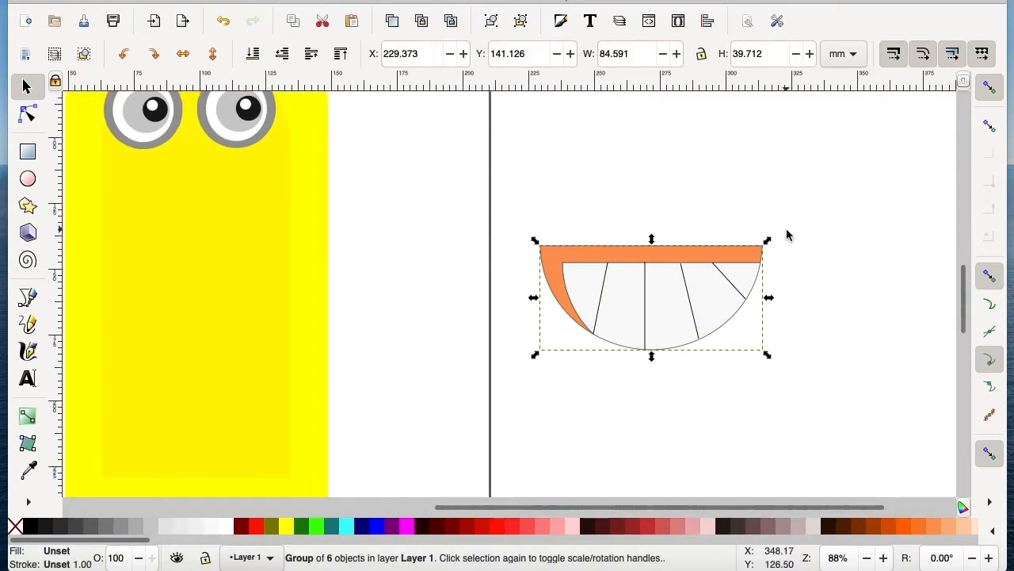
pyautogui.scroll(5, 826, 272)
pyautogui.hscroll(1, 826, 272)
pyautogui.moveTo(832, 346); pyautogui.dragTo(399, 271)
pyautogui.moveTo(504, 262); pyautogui.dragTo(397, 267)
pyautogui.click(599, 291)
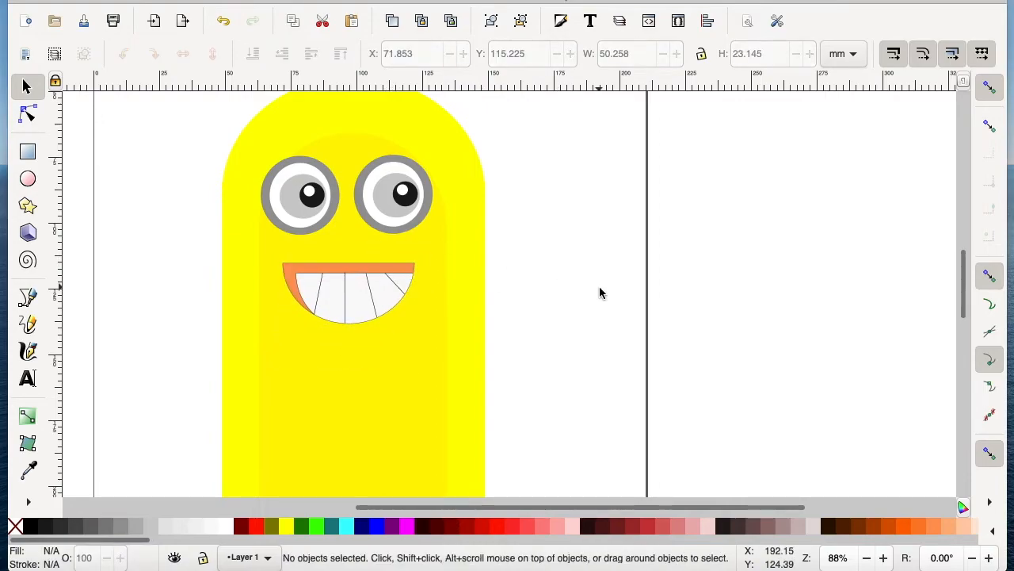
# Draw a nearly round ellipse about 31 by 30 mm to the left of the character and fill it with medium grey.
pyautogui.hscroll(-5, 599, 286)
pyautogui.scroll(-1, 599, 286)
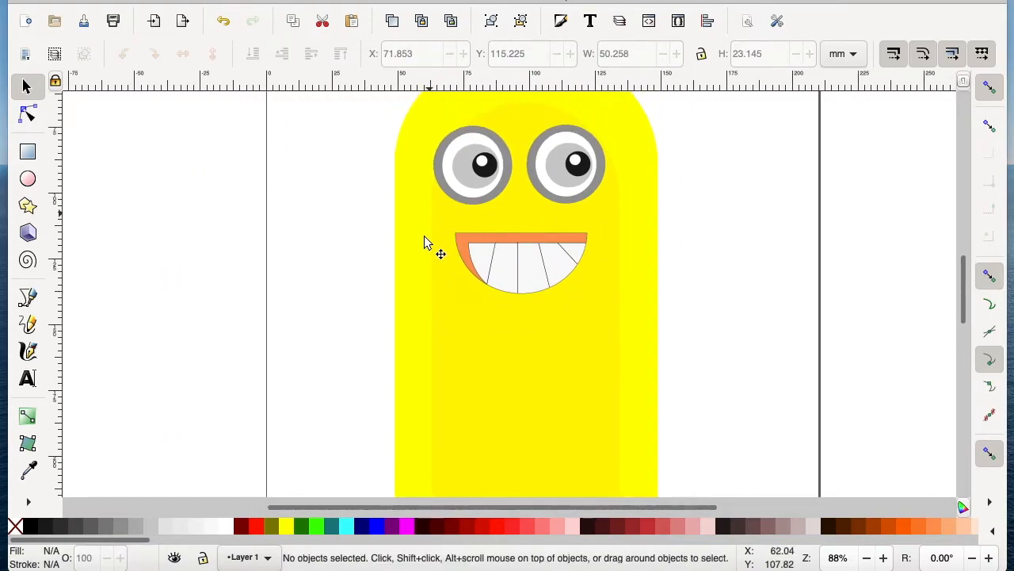
pyautogui.click(30, 182)
pyautogui.moveTo(248, 244); pyautogui.dragTo(329, 321)
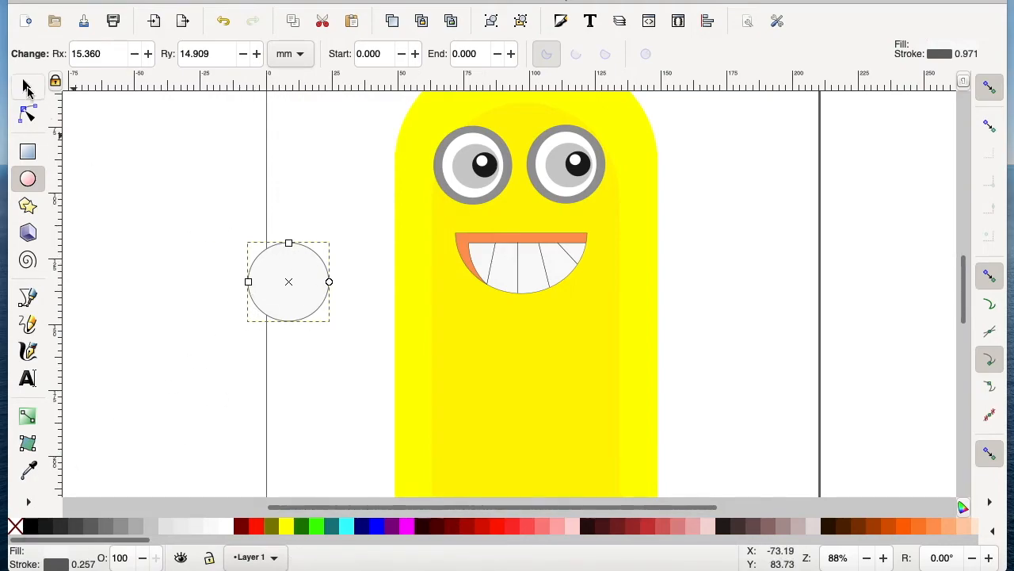
pyautogui.click(27, 87)
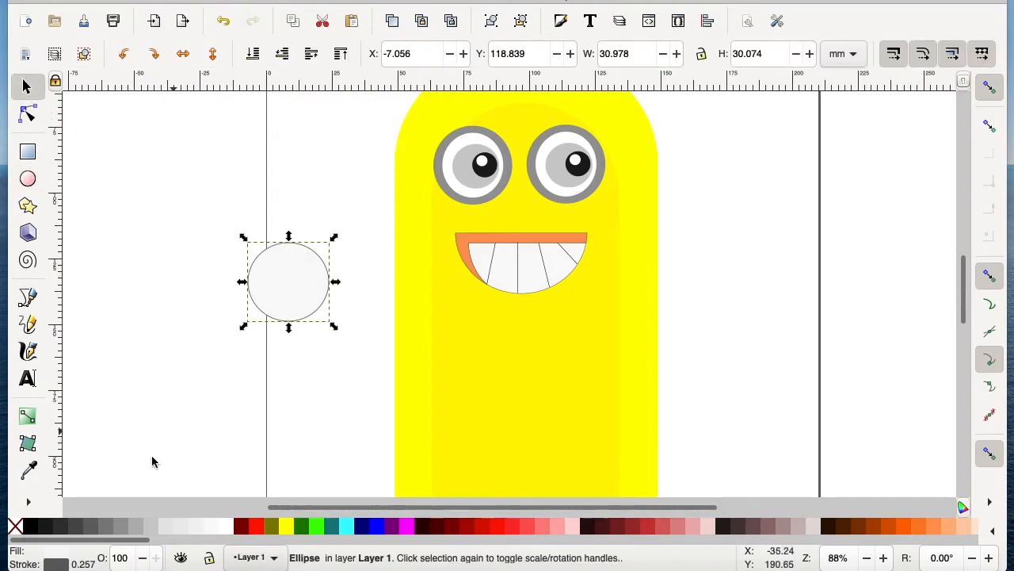
pyautogui.click(135, 526)
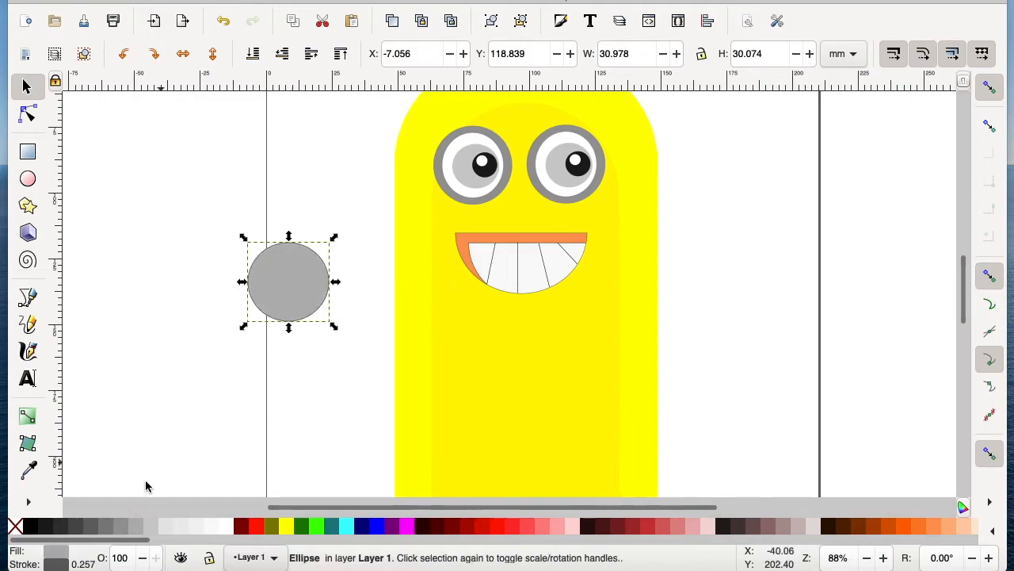
# Remove the outline from the grey ellipse.
pyautogui.keyDown('shift'); pyautogui.click(308, 284); pyautogui.keyUp('shift')
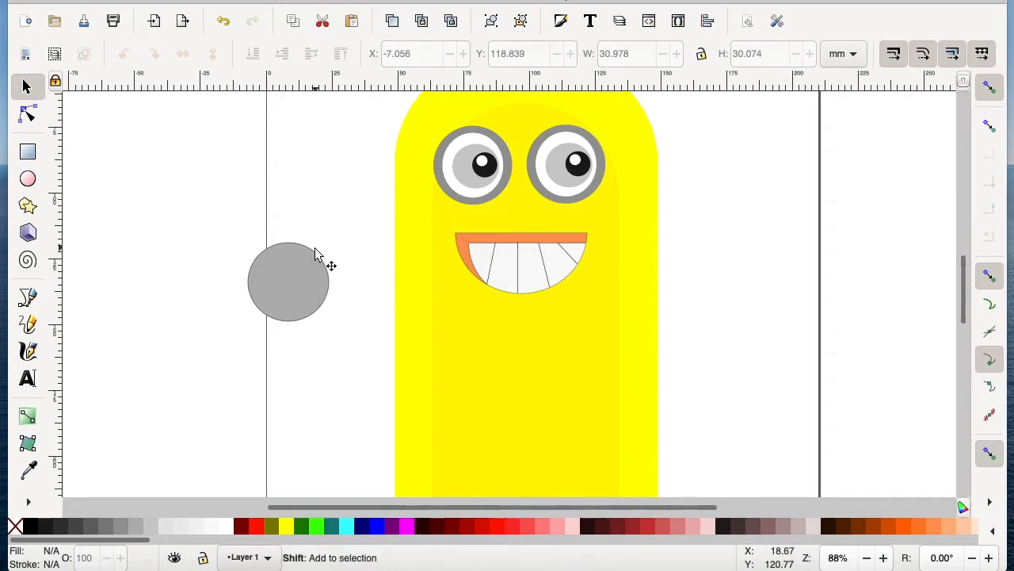
pyautogui.click(313, 254)
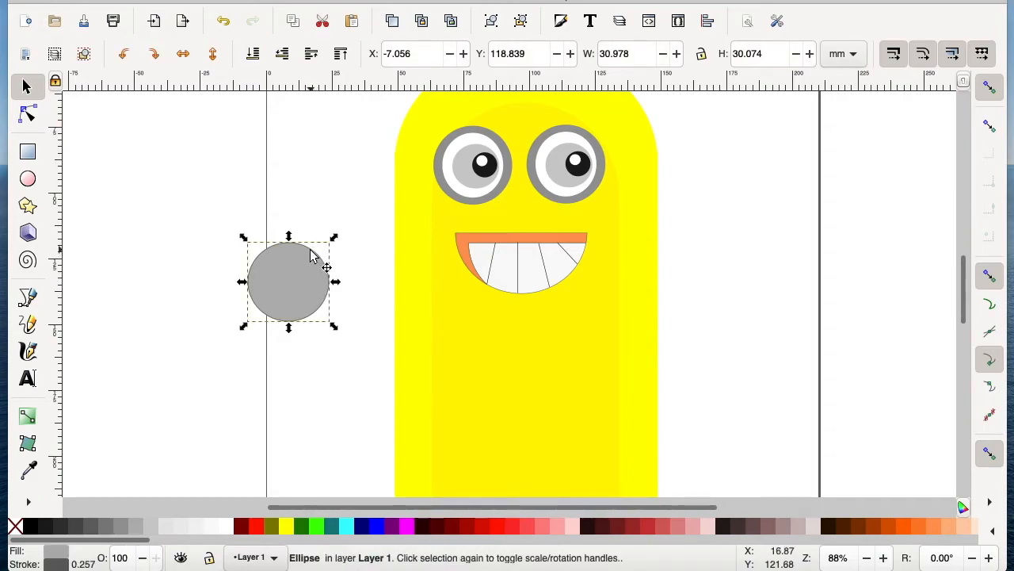
pyautogui.keyDown('shift'); pyautogui.click(17, 532); pyautogui.keyUp('shift')
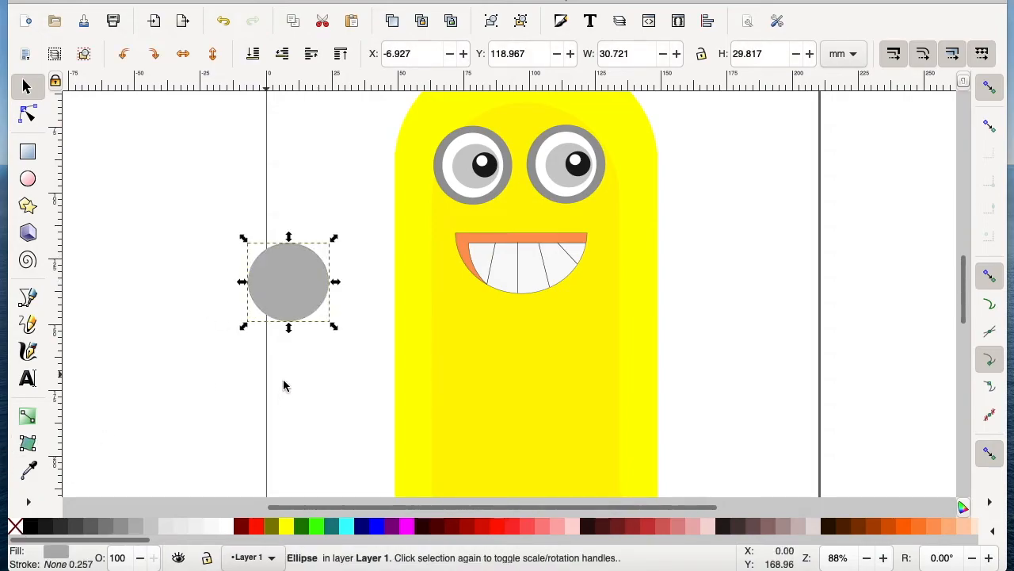
pyautogui.click(299, 405)
# Move the grey ellipse over the mouth's left corner and shrink it to about 25 by 25 mm.
pyautogui.click(296, 309)
pyautogui.moveTo(295, 309); pyautogui.dragTo(466, 264)
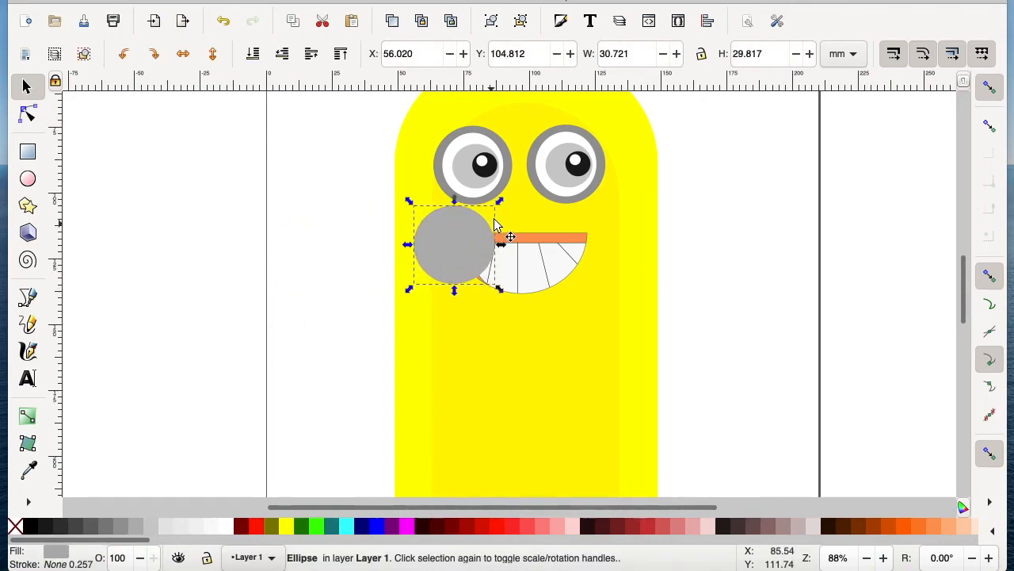
pyautogui.moveTo(500, 203); pyautogui.dragTo(482, 214)
pyautogui.moveTo(460, 256); pyautogui.dragTo(469, 251)
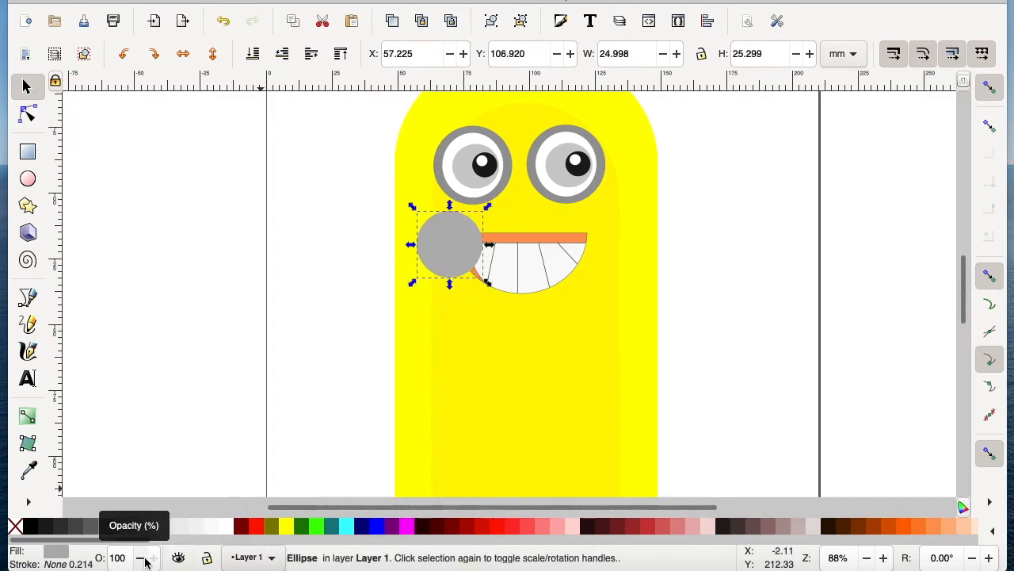
# Reduce the grey ellipse's opacity to 39%.
pyautogui.doubleClick(119, 558)
pyautogui.write('40')
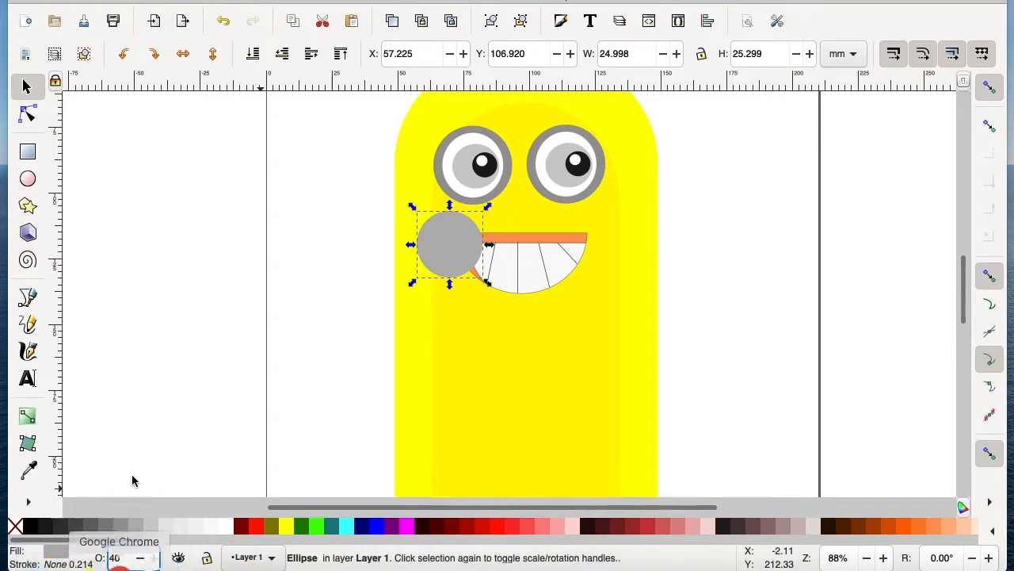
pyautogui.click(140, 559)
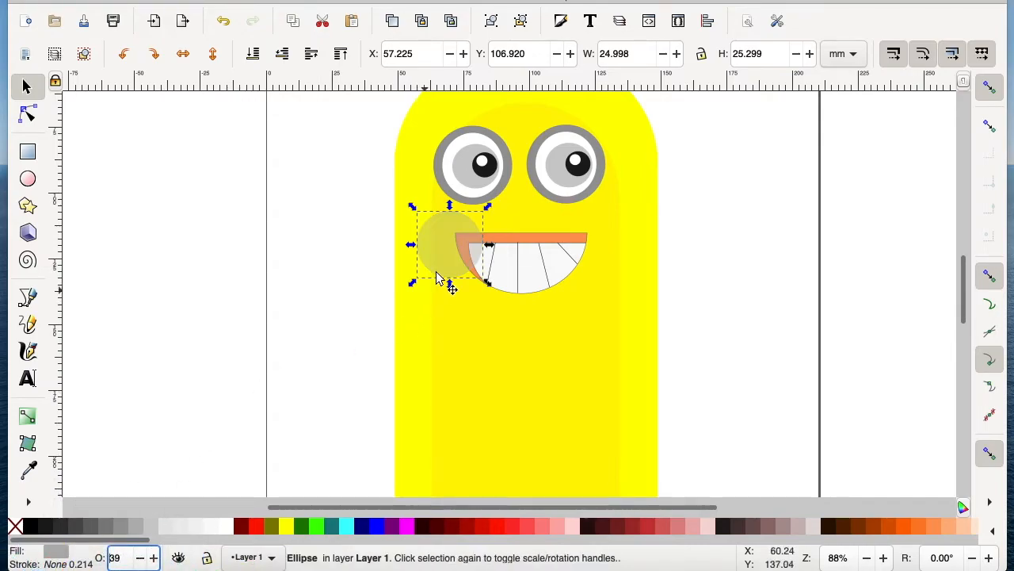
# Nudge the semi-transparent grey cheek slightly upward over the mouth's left corner and lower it one level behind the mouth.
pyautogui.moveTo(455, 258); pyautogui.dragTo(454, 249)
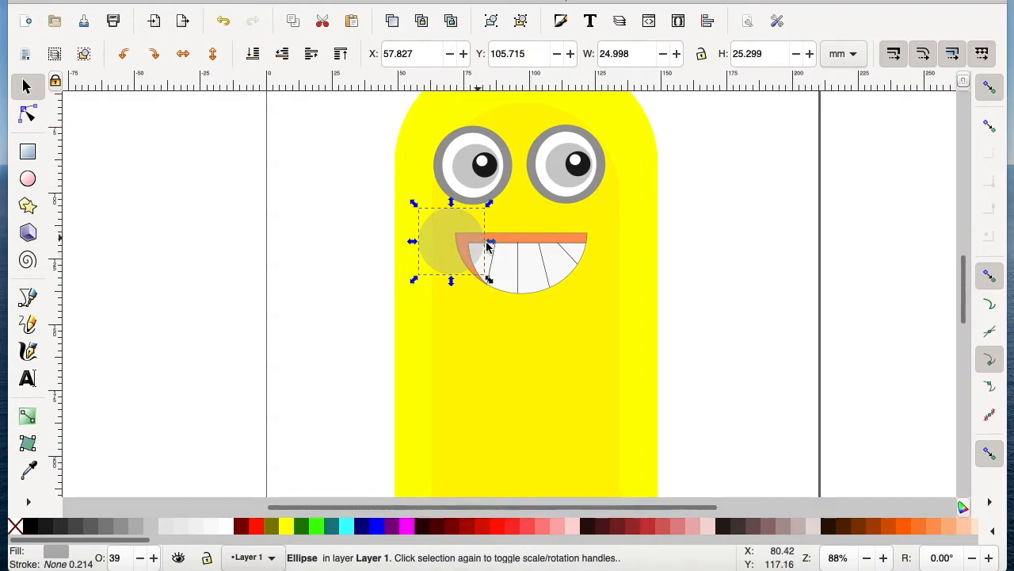
pyautogui.click(288, 57)
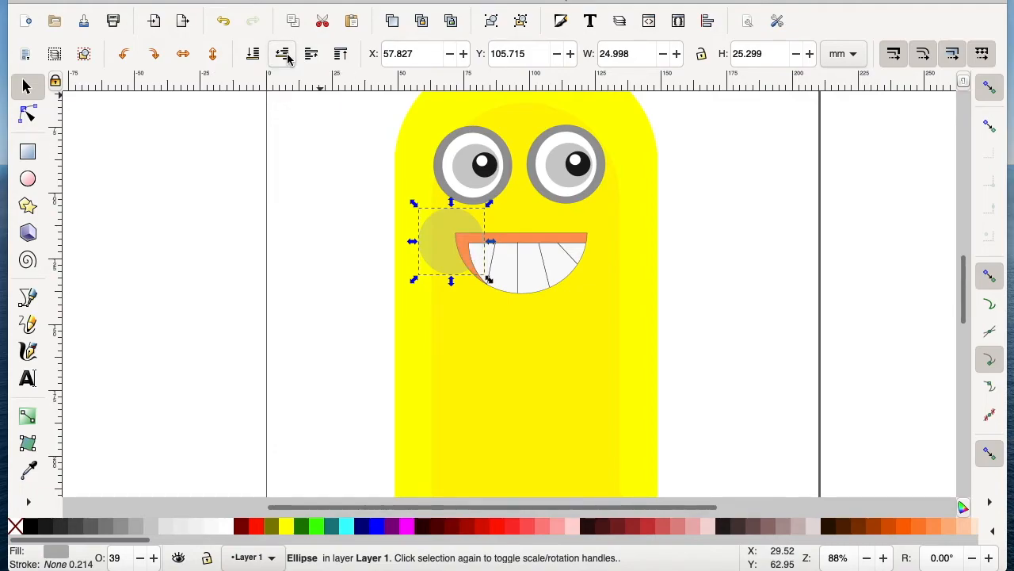
pyautogui.click(346, 265)
# Place a copy of the grey cheek at the mouth's right corner, level with the first, and lower it behind the mouth.
pyautogui.click(446, 260)
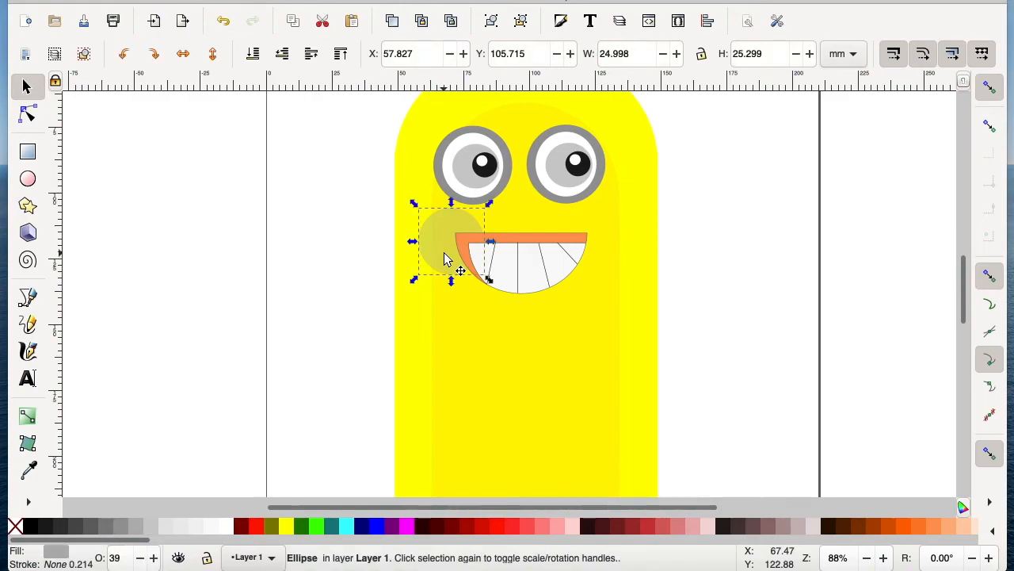
pyautogui.moveTo(446, 259); pyautogui.dragTo(595, 262)
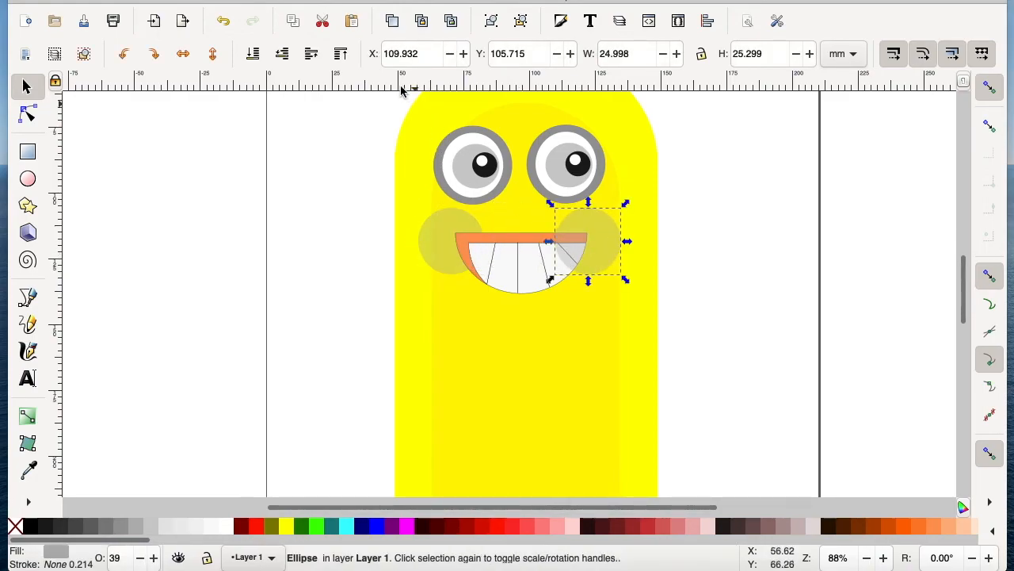
pyautogui.click(288, 53)
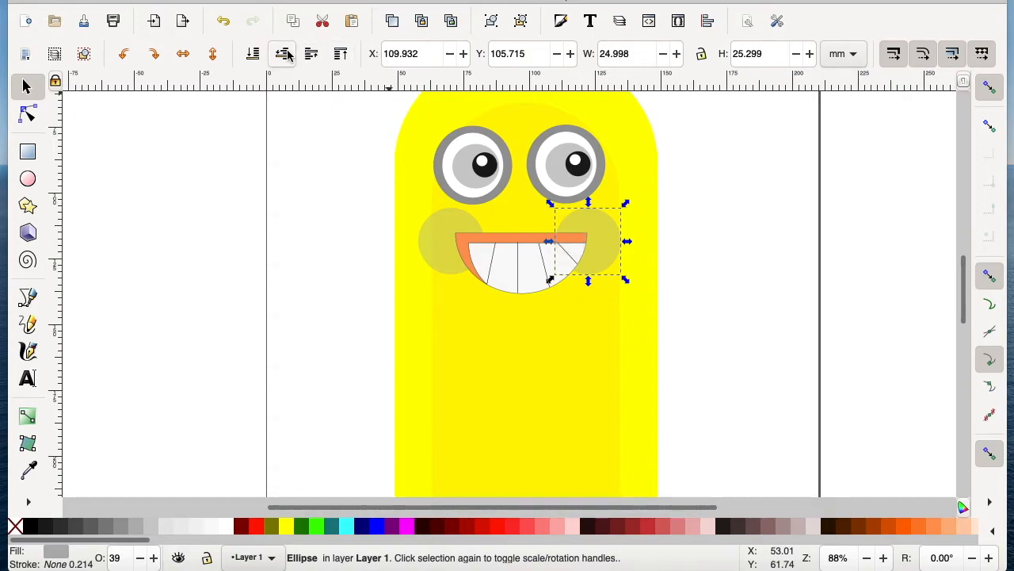
pyautogui.click(321, 280)
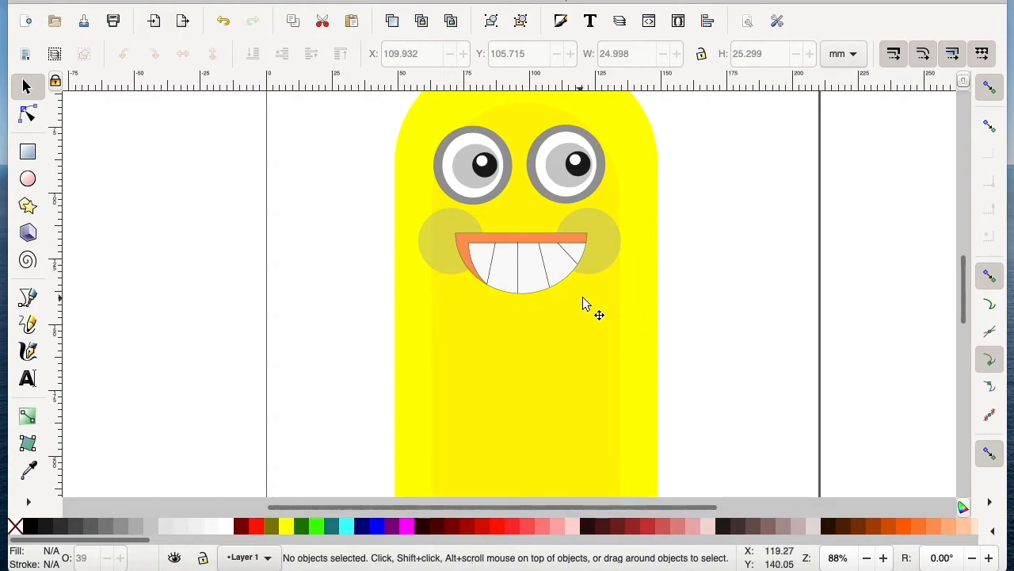
# Draw a grey ellipse about 49 by 42 mm to the left of the character and duplicate it in place.
pyautogui.click(28, 178)
pyautogui.moveTo(146, 209); pyautogui.dragTo(274, 318)
pyautogui.click(26, 87)
pyautogui.click(233, 276)
pyautogui.hotkey('ctrl', 'd')
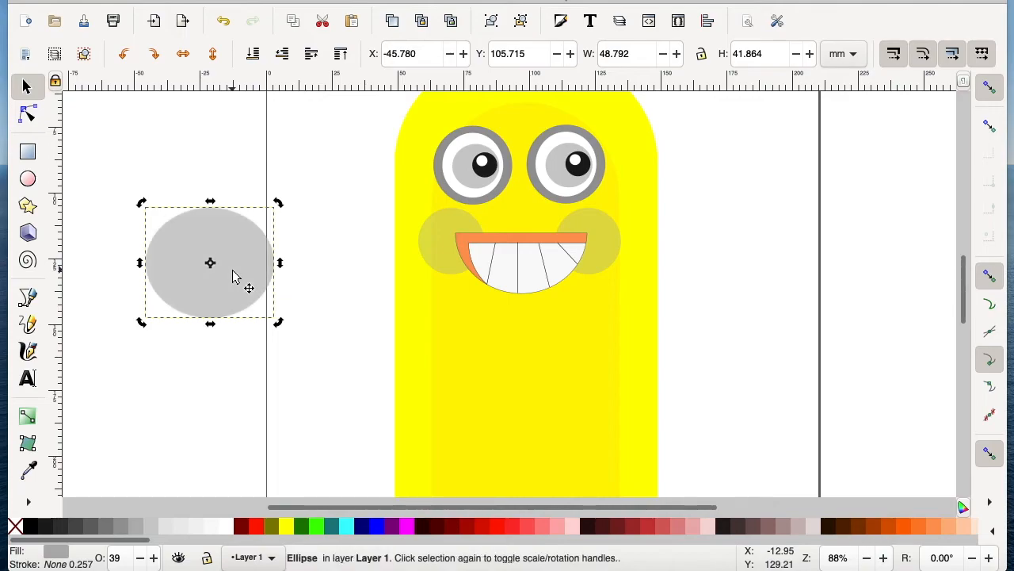
# Shift the duplicate ellipse slightly upward and stretch it on both sides to about 56 mm wide.
pyautogui.moveTo(246, 277)
pyautogui.mouseDown()
pyautogui.moveTo(247, 219)
pyautogui.moveTo(247, 261)
pyautogui.mouseUp()
pyautogui.click(265, 265)
pyautogui.moveTo(130, 250); pyautogui.dragTo(130, 252)
pyautogui.click(195, 264)
pyautogui.moveTo(281, 252)
pyautogui.mouseDown()
pyautogui.moveTo(299, 249)
pyautogui.moveTo(291, 251)
pyautogui.mouseUp()
pyautogui.click(238, 270)
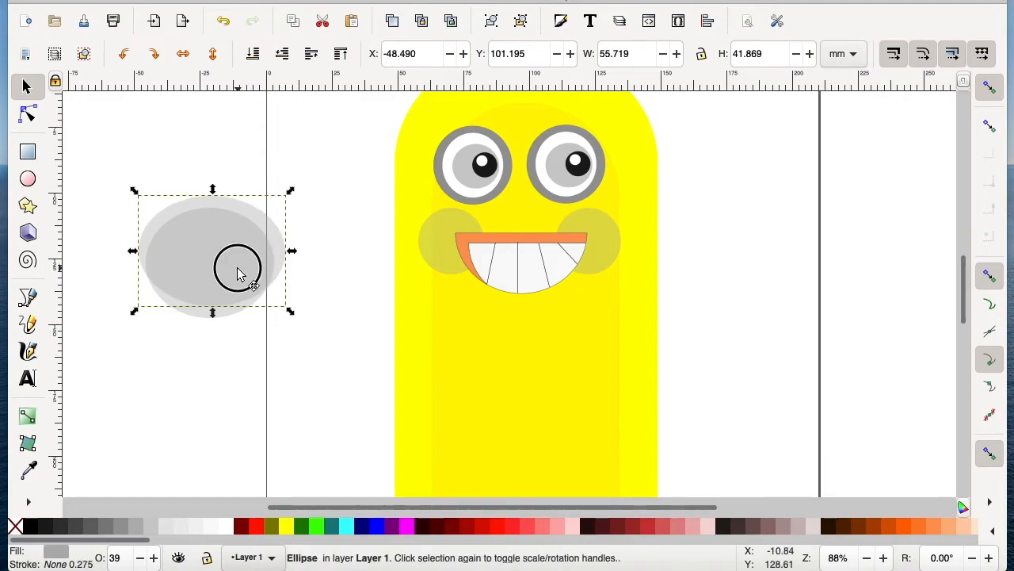
pyautogui.click(289, 336)
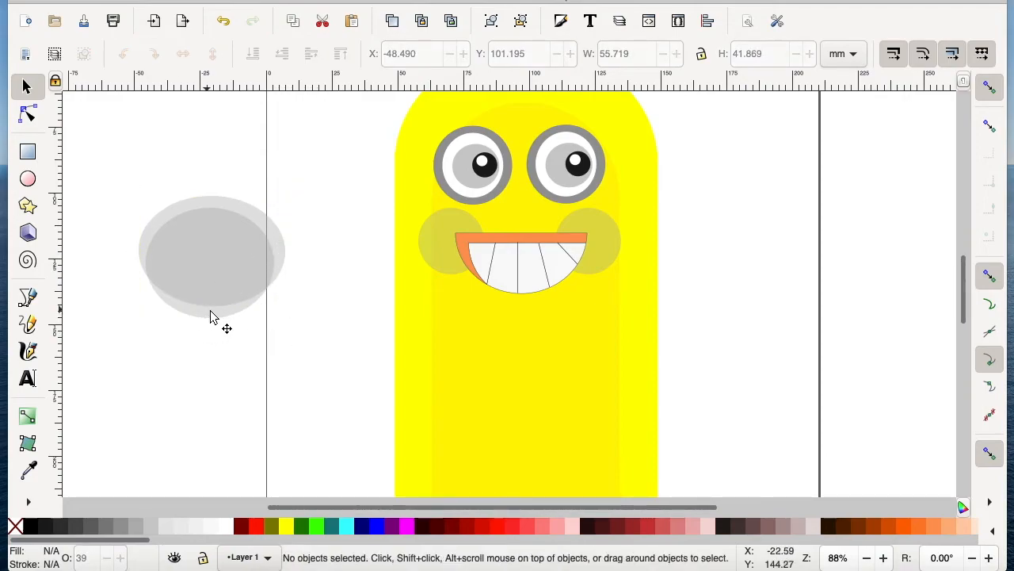
# Subtract the wider upper ellipse from the lower one with the Difference operation to leave a thin crescent.
pyautogui.moveTo(121, 172); pyautogui.dragTo(317, 358)
pyautogui.click(366, 2)
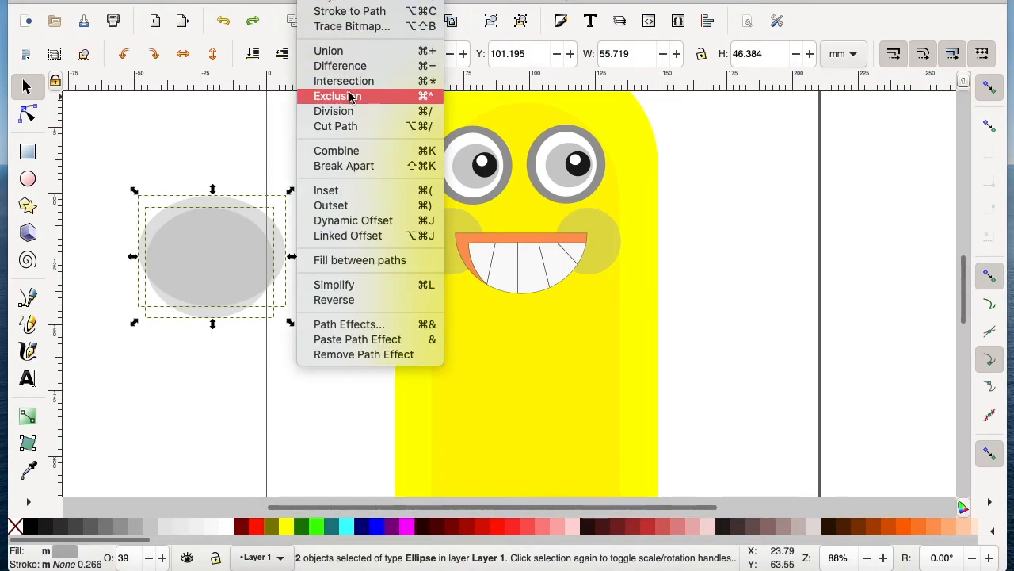
pyautogui.click(346, 67)
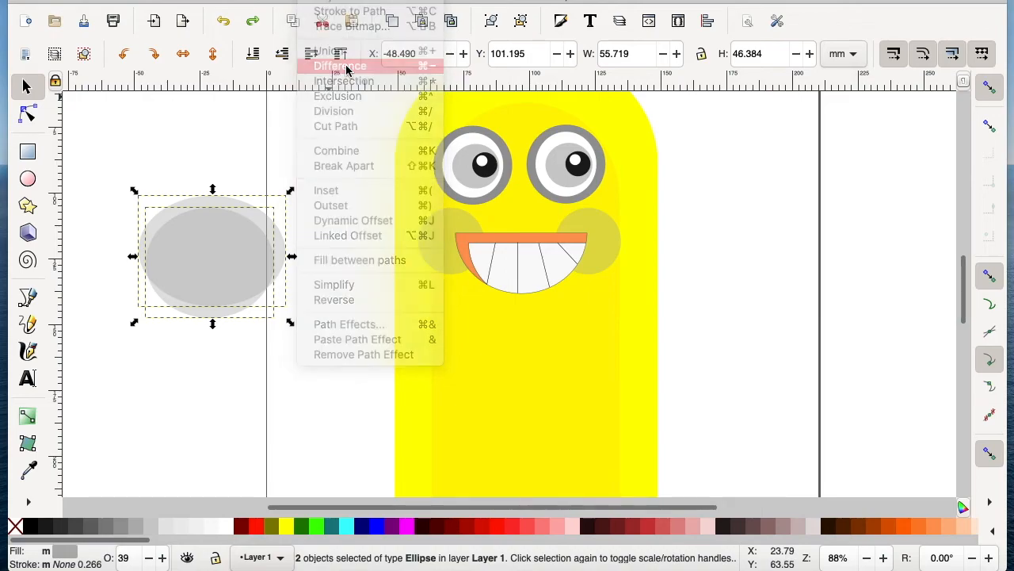
pyautogui.click(253, 325)
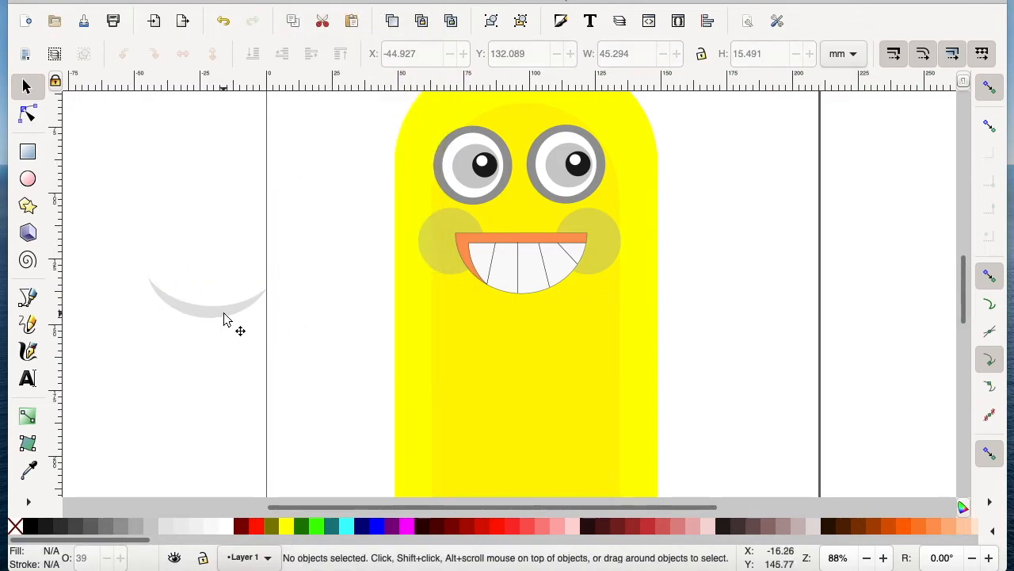
# Move the grey crescent onto the character just below the mouth, following its lower curve.
pyautogui.click(224, 319)
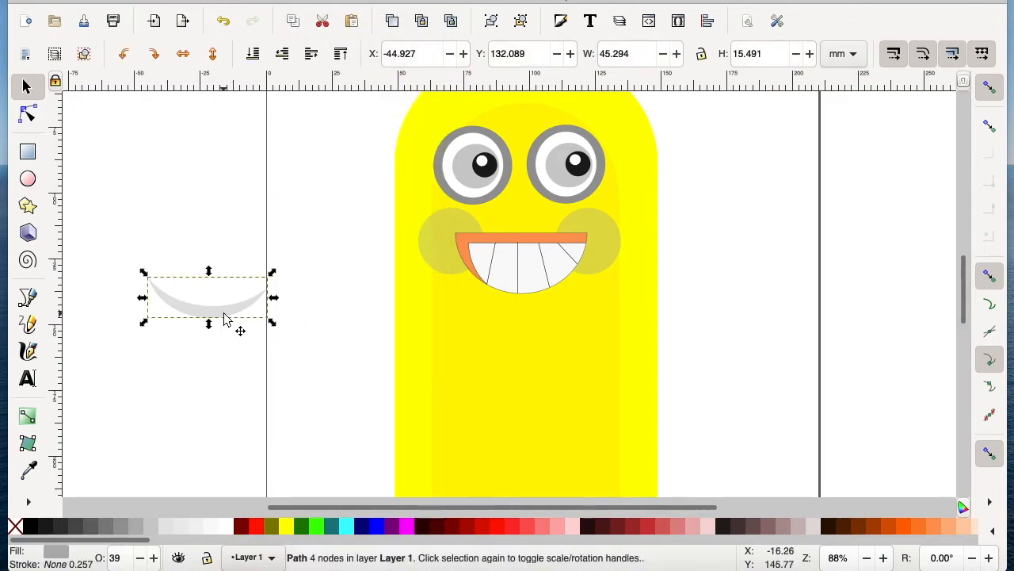
pyautogui.moveTo(230, 317); pyautogui.dragTo(566, 317)
pyautogui.click(744, 277)
# Draw a semi-transparent grey ellipse about 36 by 20 mm and place it on the forehead, centred above the eyes.
pyautogui.scroll(4, 744, 278)
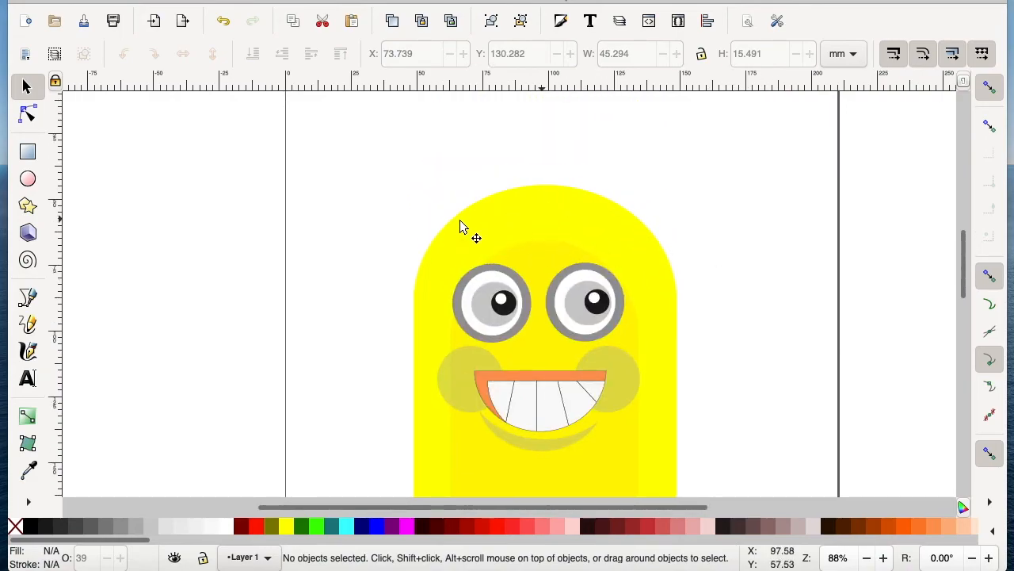
pyautogui.click(27, 178)
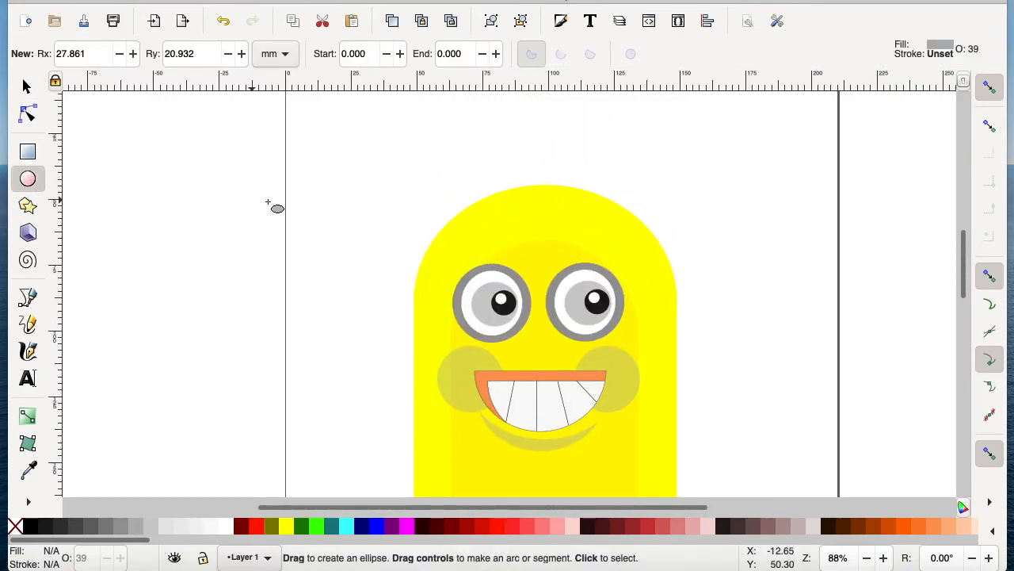
pyautogui.moveTo(275, 209); pyautogui.dragTo(369, 257)
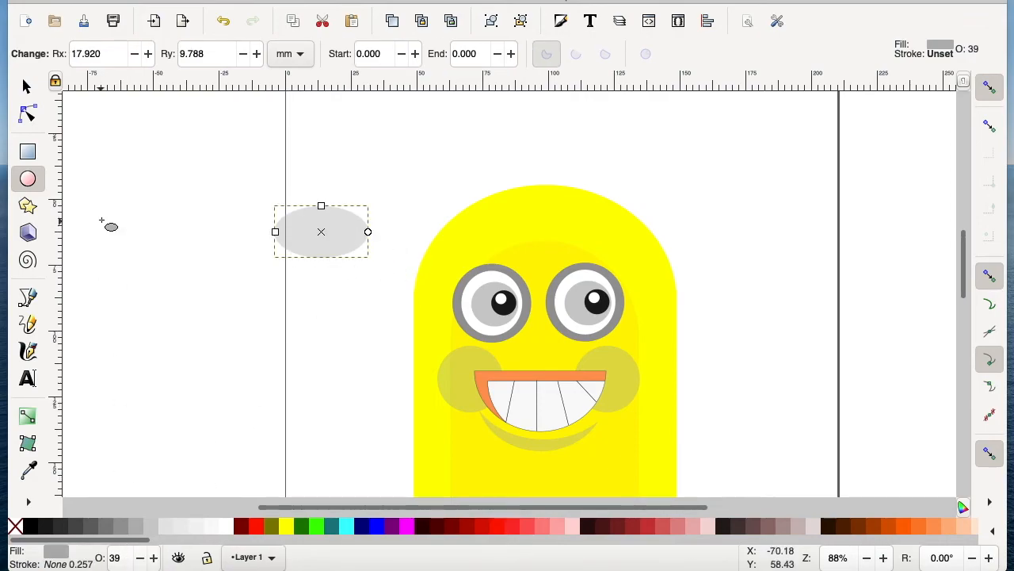
pyautogui.press('s')
pyautogui.moveTo(328, 243); pyautogui.dragTo(552, 239)
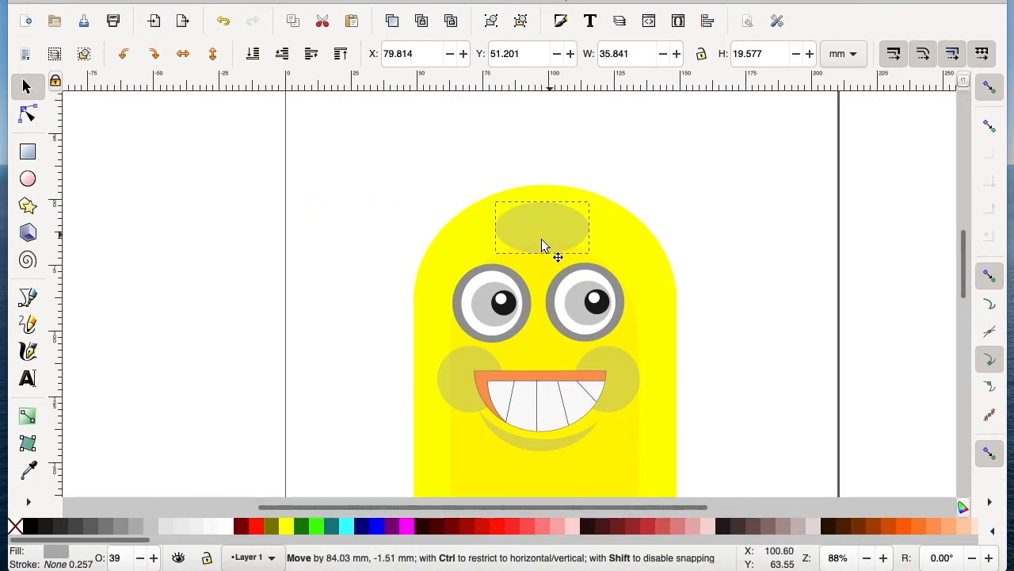
# Draw a smaller ellipse about 24 by 13 mm left of the character, filled white with 81% opacity.
pyautogui.click(28, 179)
pyautogui.moveTo(155, 207); pyautogui.dragTo(218, 241)
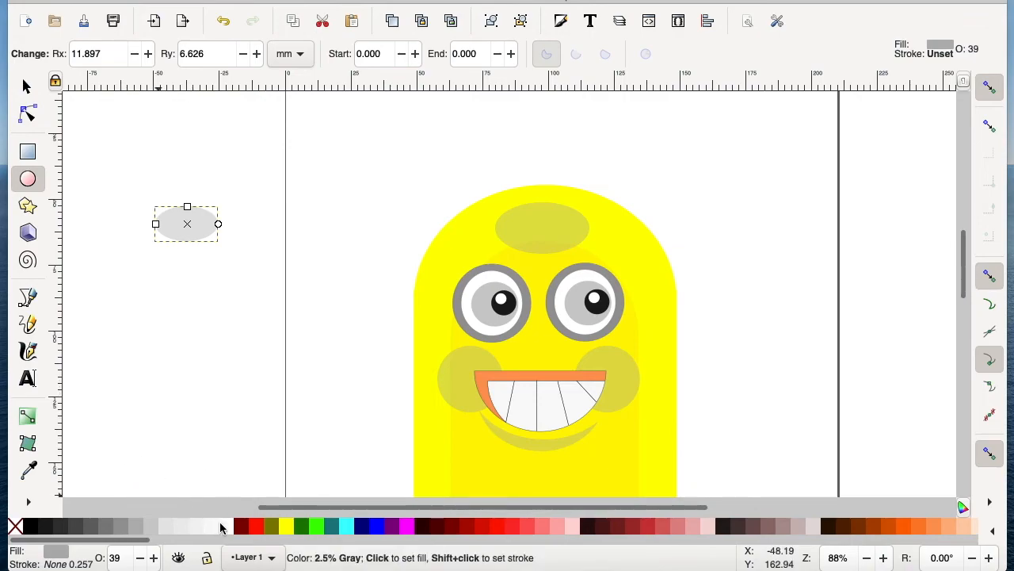
pyautogui.click(226, 526)
pyautogui.doubleClick(119, 557)
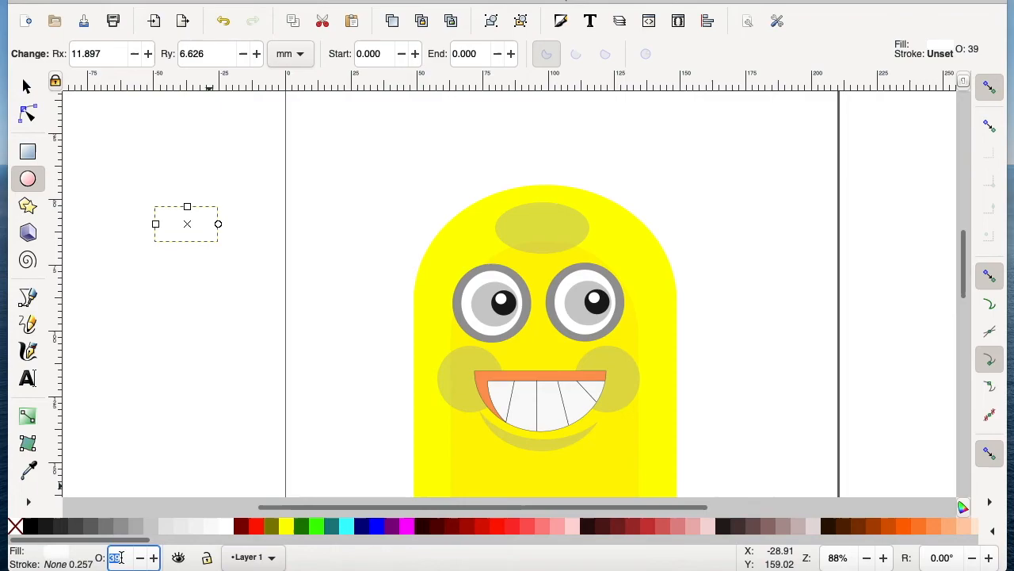
pyautogui.write('80')
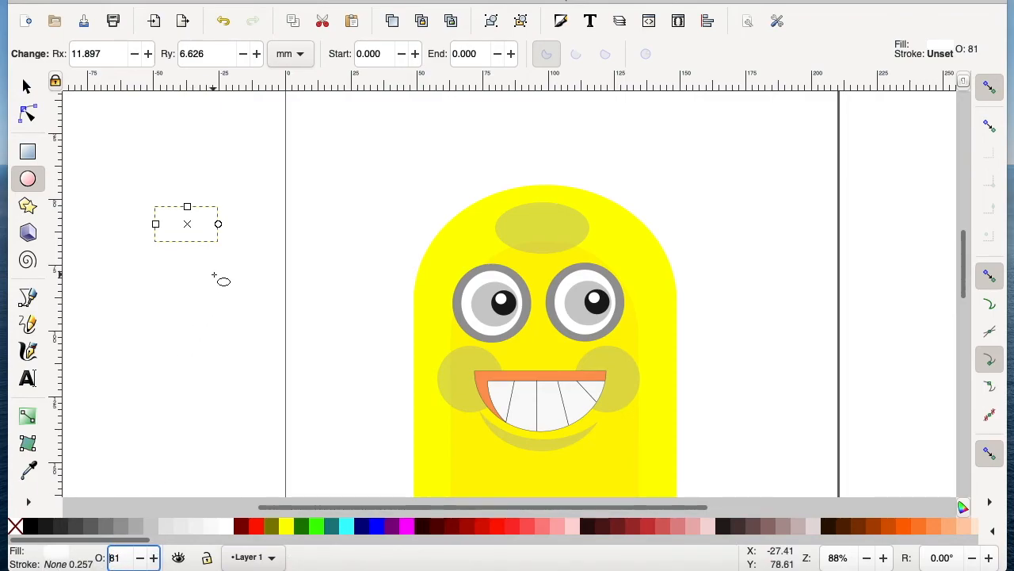
pyautogui.click(78, 145)
# Move the small white ellipse onto the upper part of the grey forehead ellipse as a highlight.
pyautogui.click(30, 88)
pyautogui.moveTo(131, 181); pyautogui.dragTo(281, 332)
pyautogui.moveTo(225, 229); pyautogui.dragTo(552, 238)
pyautogui.click(711, 274)
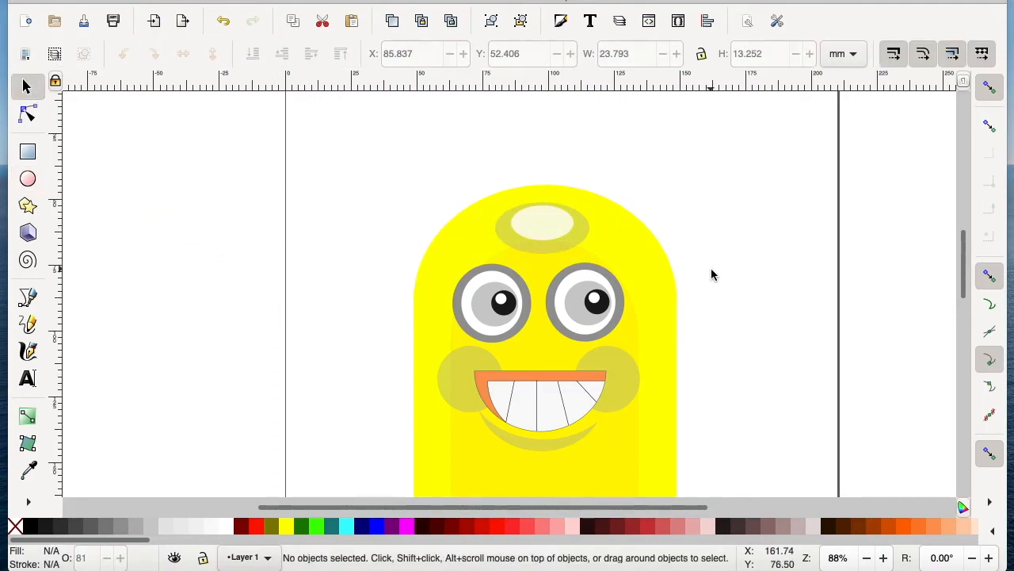
# Review the whole character on the page, from the forehead highlight down to the scalloped lower edge.
pyautogui.scroll(-2, 711, 274)
pyautogui.scroll(-2, 711, 274)
pyautogui.scroll(-5, 710, 274)
pyautogui.hscroll(5, 711, 274)
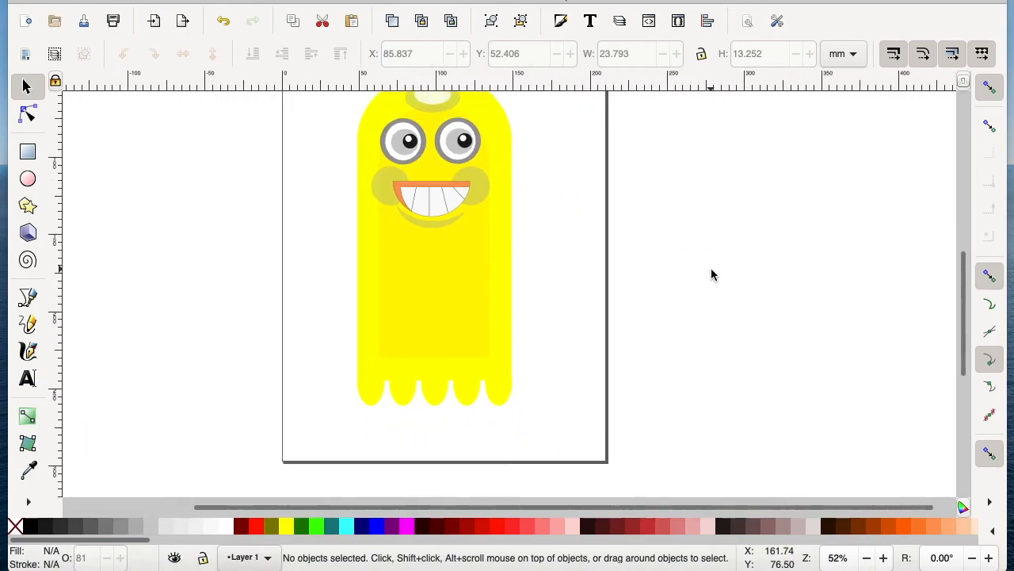
pyautogui.scroll(-1, 640, 272)
pyautogui.scroll(2, 641, 272)
pyautogui.hscroll(1, 640, 272)
pyautogui.scroll(-1, 640, 272)
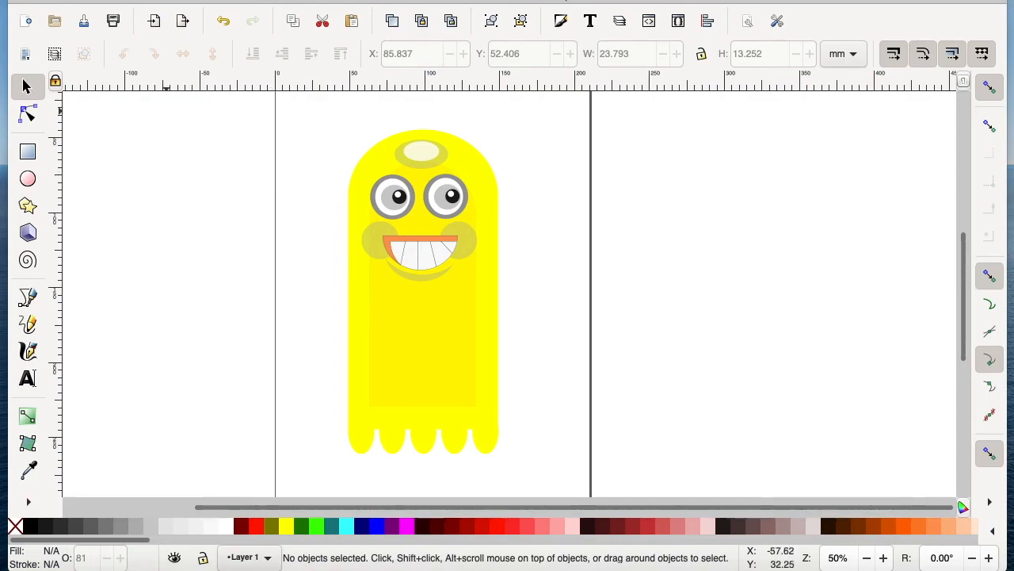
# Save the drawing as contoh01.svg in the Inkscape Tutorial folder, replacing the existing file.
pyautogui.click(111, 0)
pyautogui.click(139, 70)
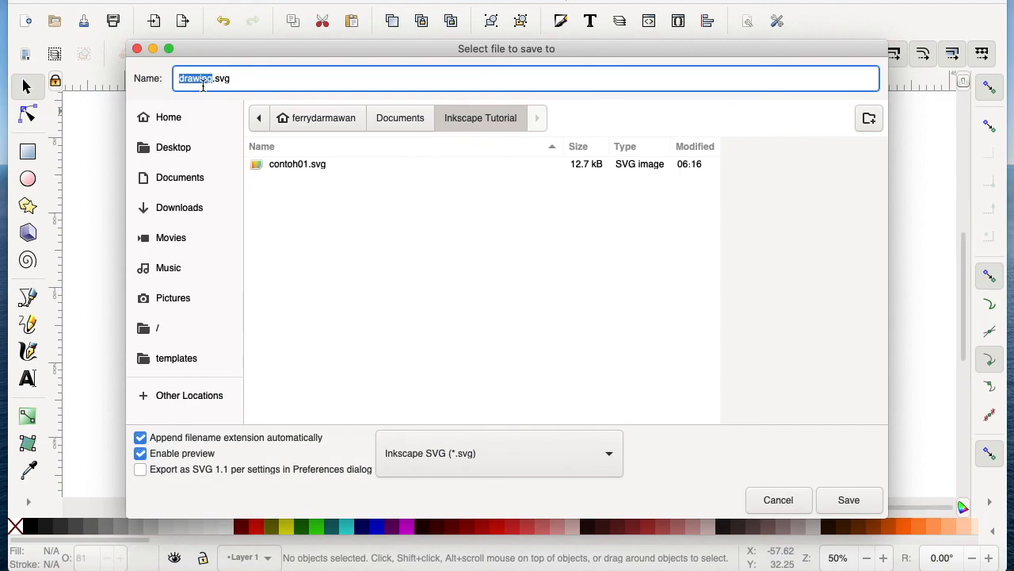
pyautogui.write('cont')
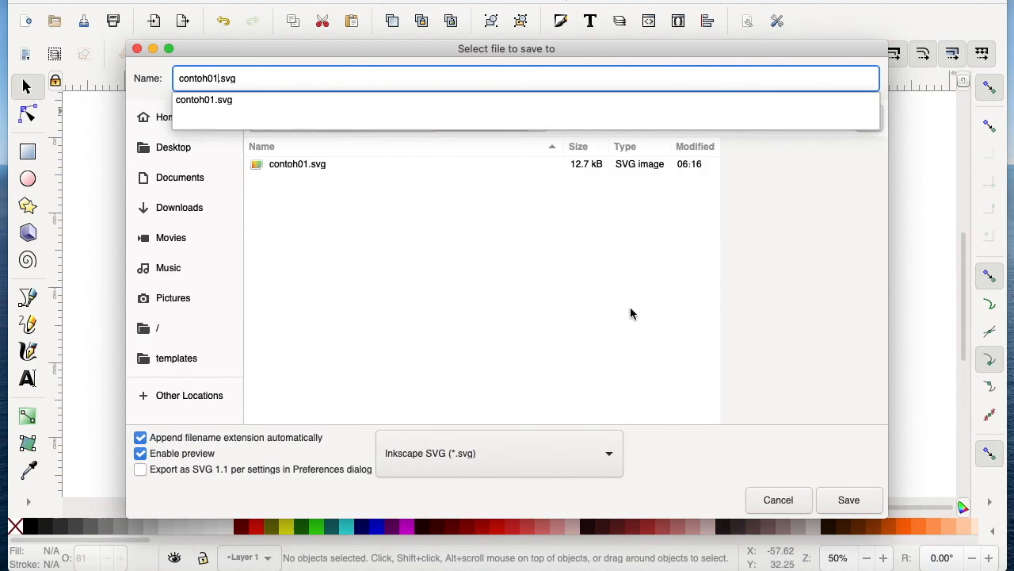
pyautogui.write('oh01')
pyautogui.click(862, 503)
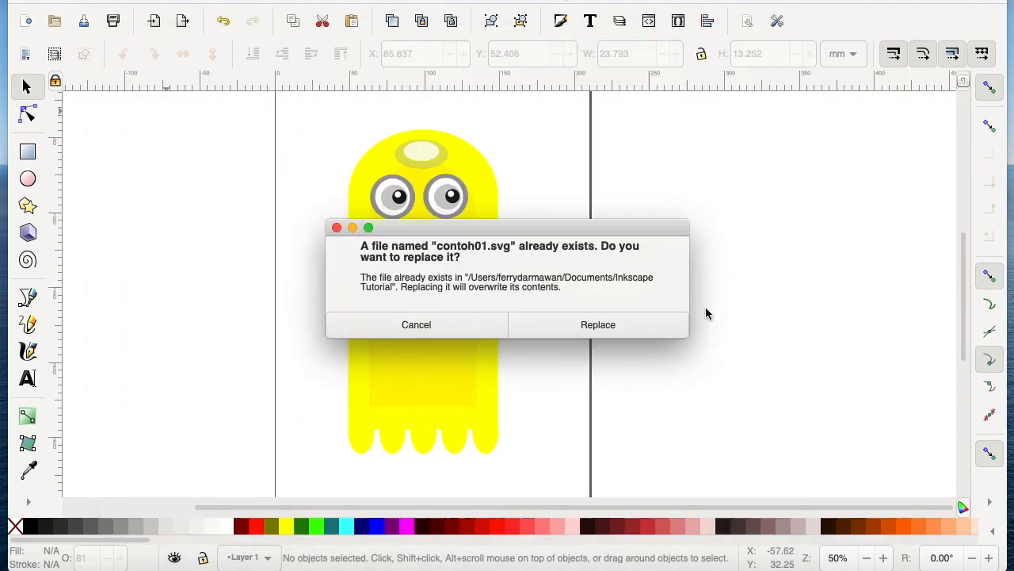
pyautogui.click(596, 324)
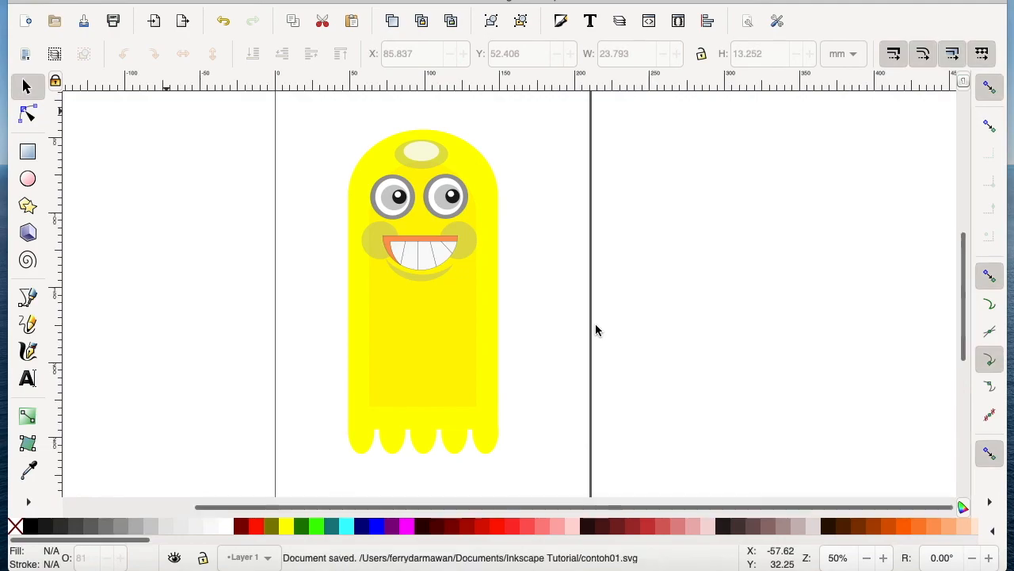